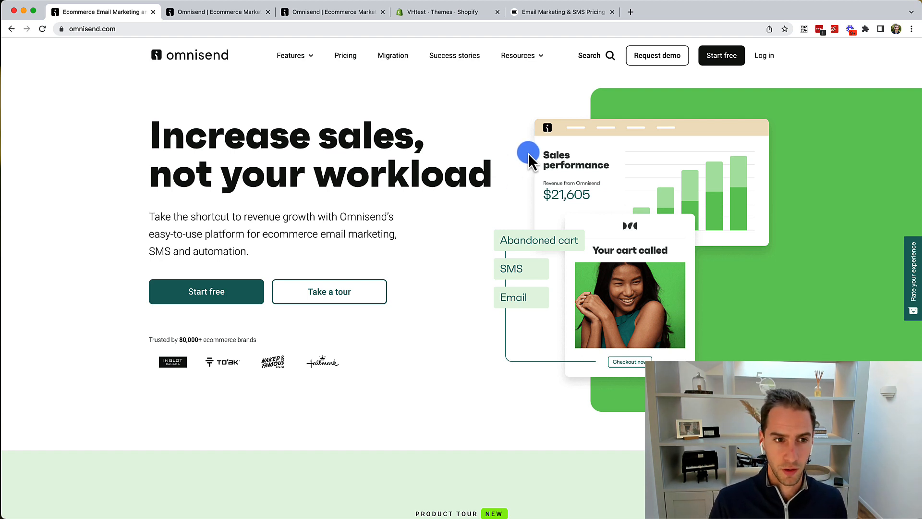
- Open the Omnisend pricing page and check plan prices for 1,001 - 1,500 and 1,501 - 2,000 recipients
click(347, 62)
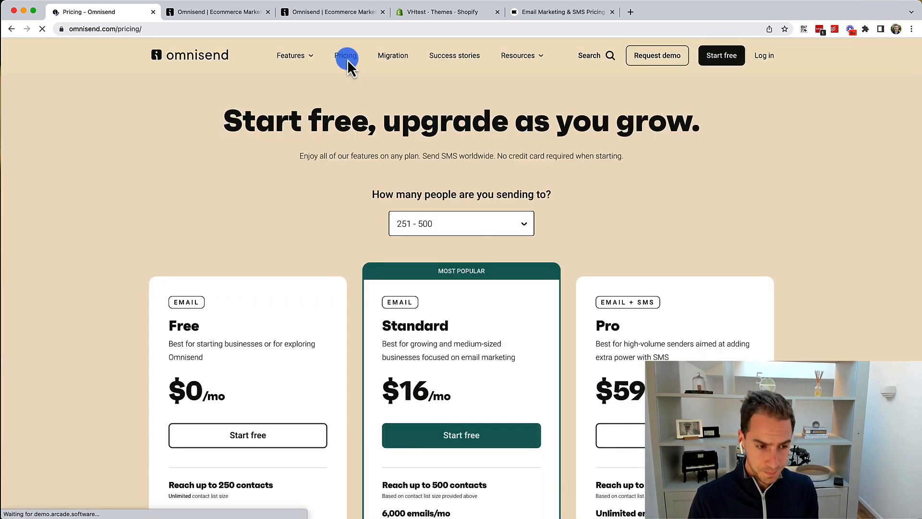
click(441, 224)
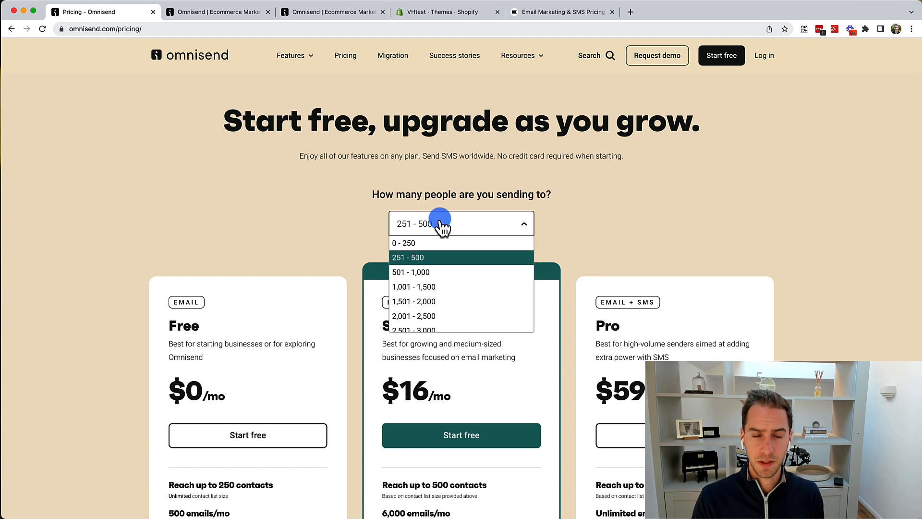
click(437, 180)
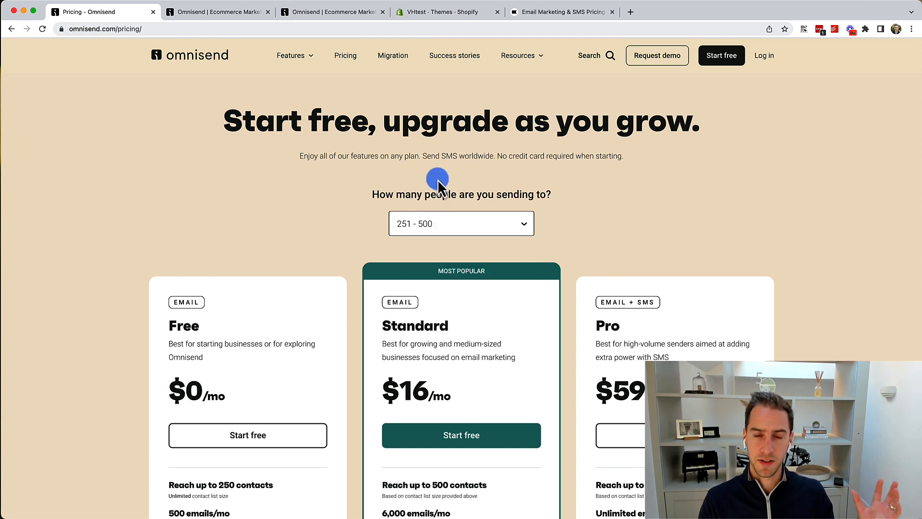
click(438, 225)
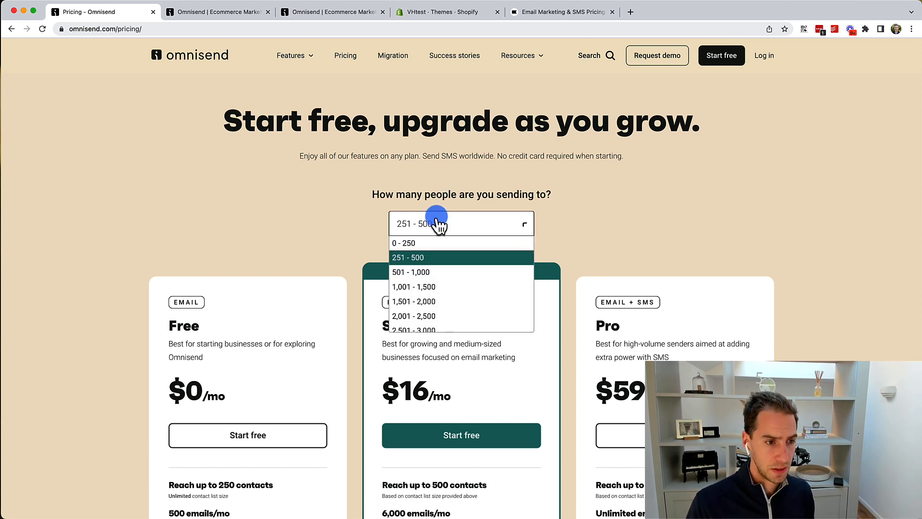
click(436, 288)
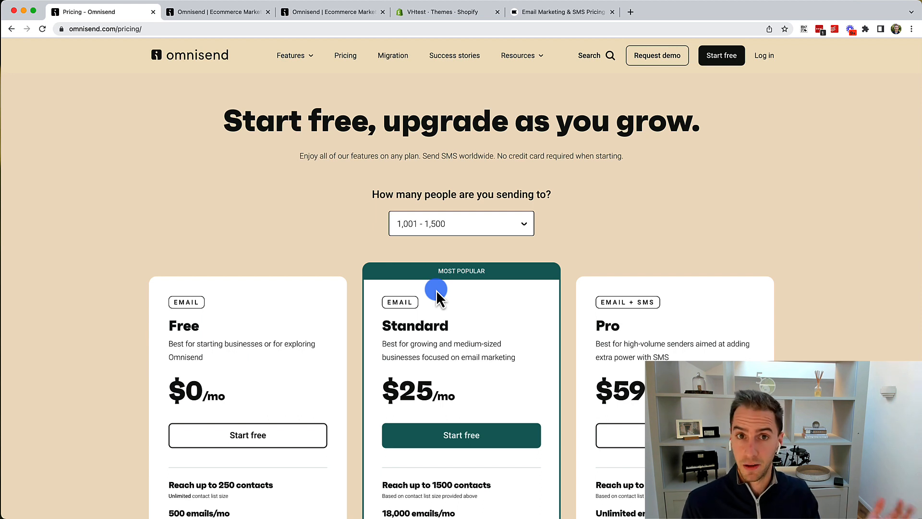
click(507, 217)
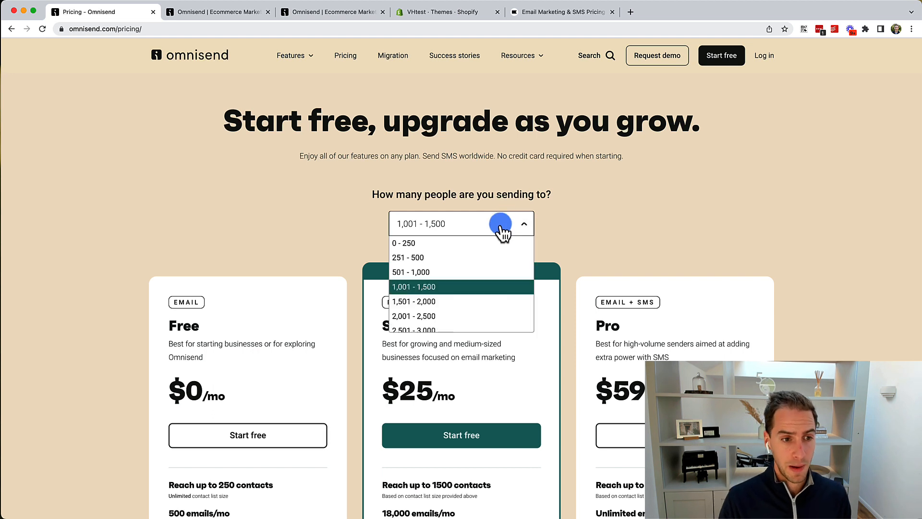
click(450, 301)
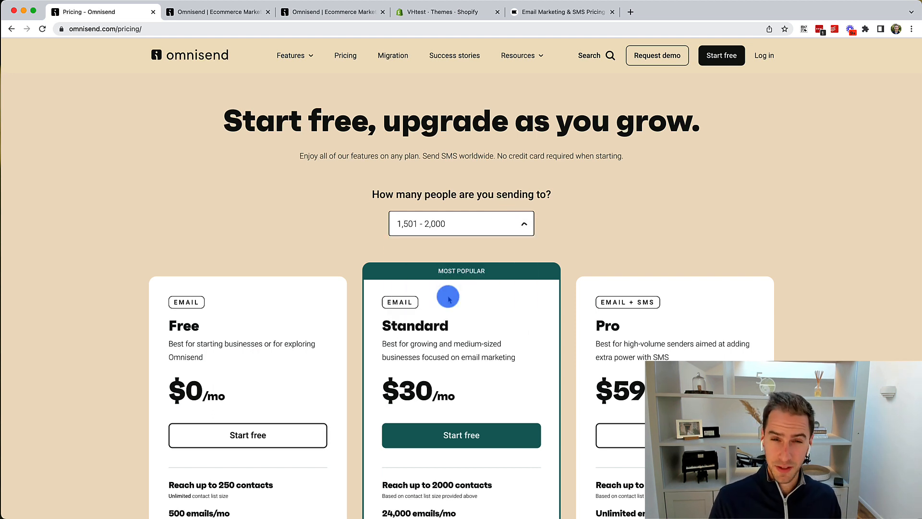
- Set the number of recipients to 50,001 - 55,000 to check the plan prices at that list size
click(464, 231)
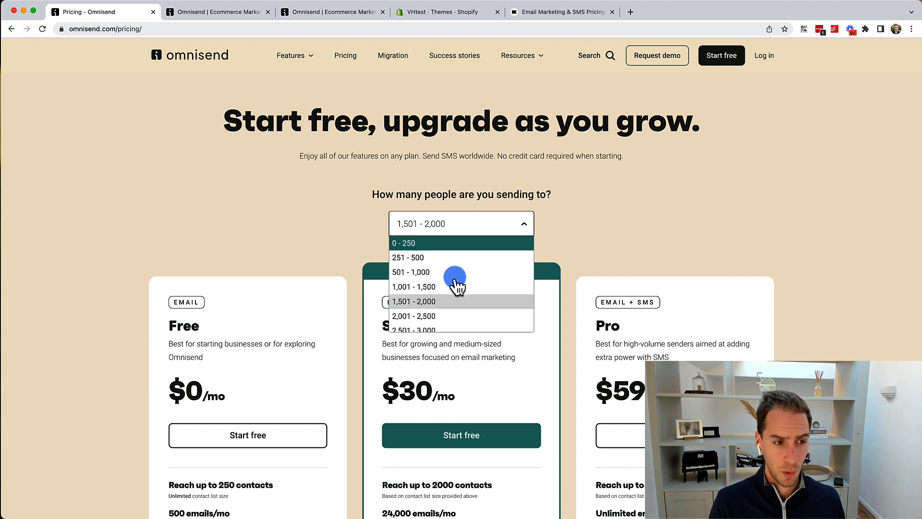
scroll(456, 285, down, 2)
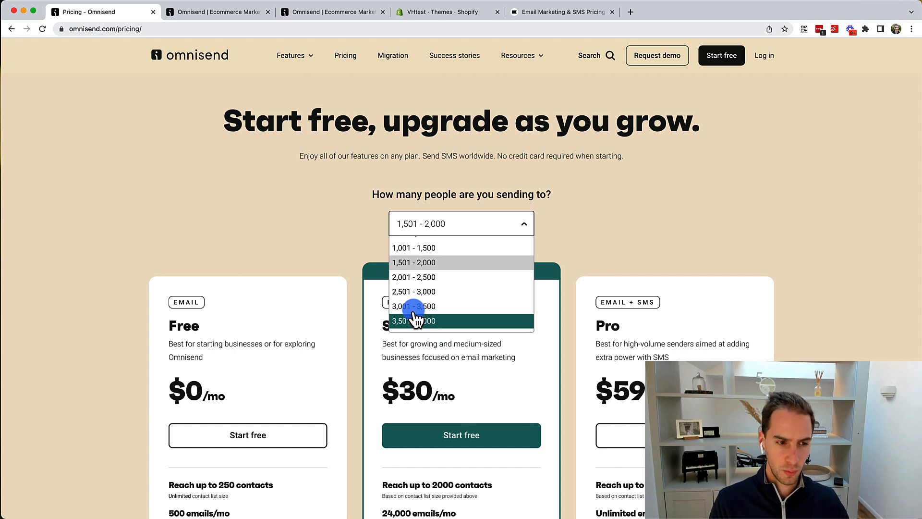
scroll(414, 317, down, 10)
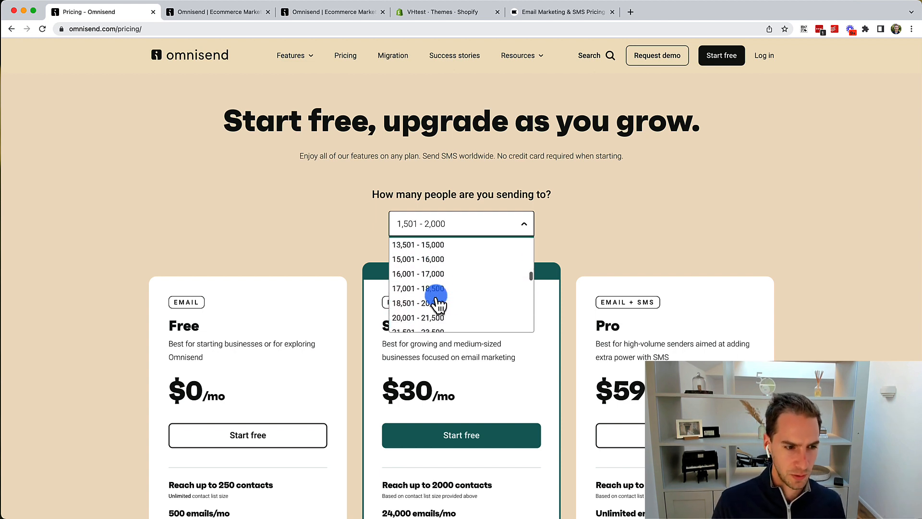
scroll(437, 302, down, 3)
scroll(437, 301, down, 2)
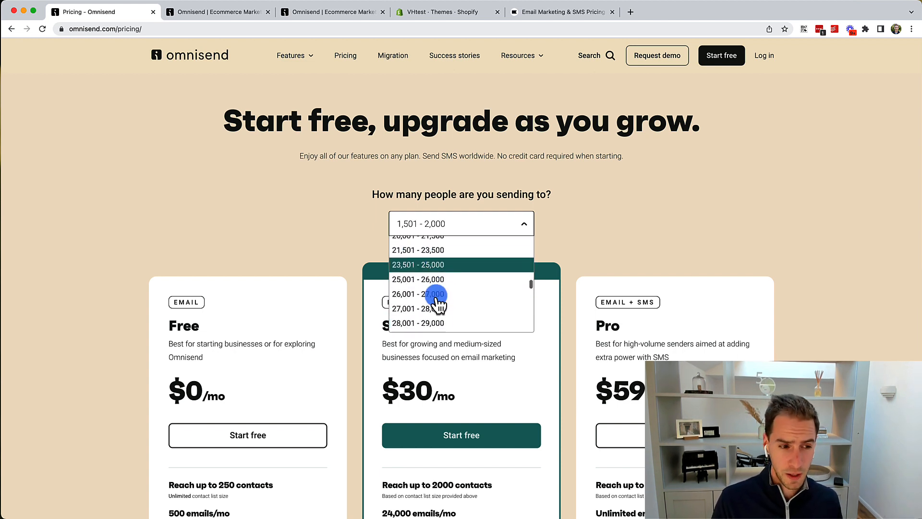
scroll(437, 301, down, 8)
click(437, 301)
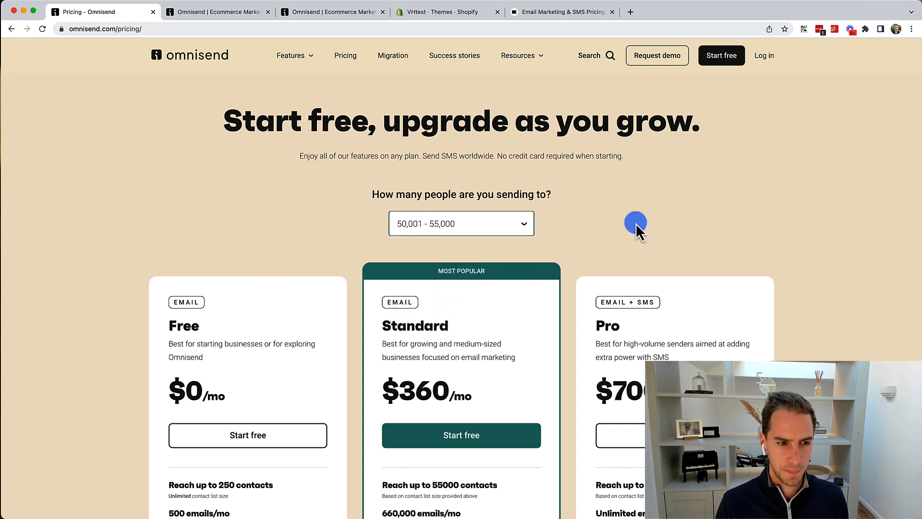
- Open the free registration for the Standard plan
scroll(636, 223, down, 3)
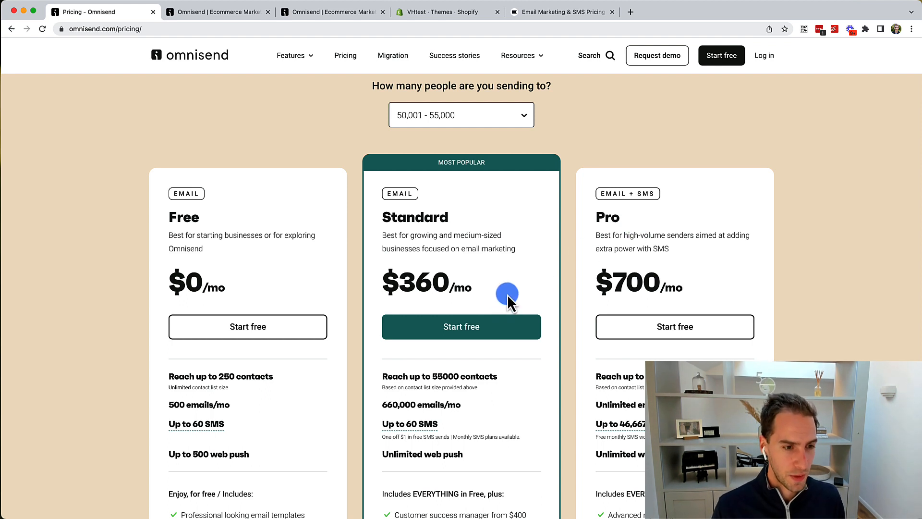
click(458, 329)
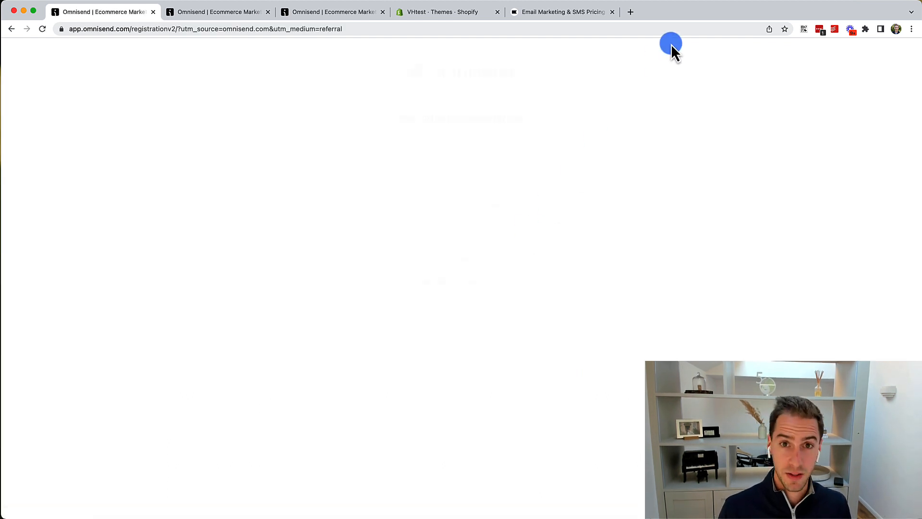
mouse_move(684, 517)
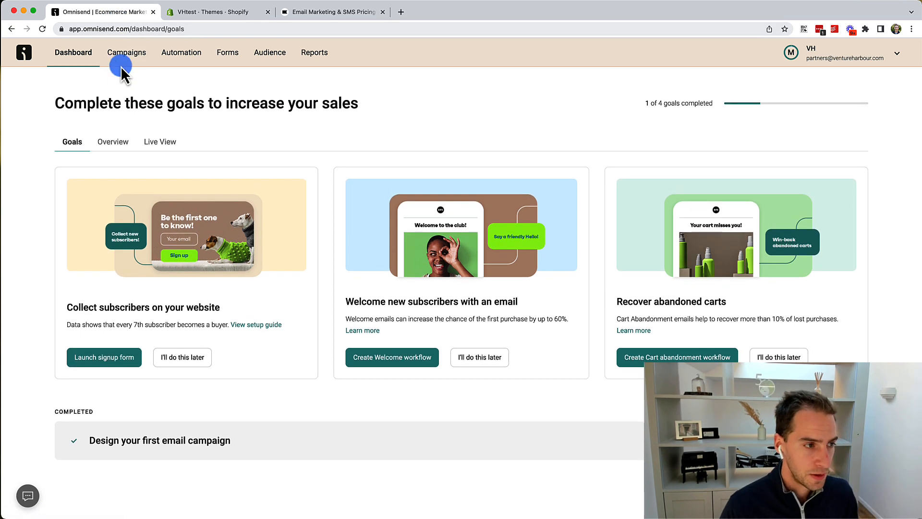
- Open the dashboard overview and review the sales performance and audience growth sections
click(131, 146)
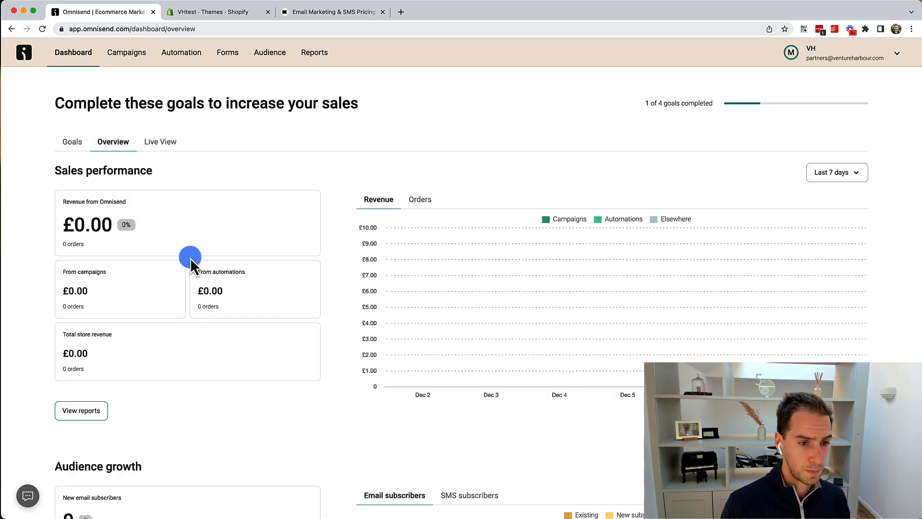
scroll(190, 257, down, 2)
scroll(190, 257, up, 2)
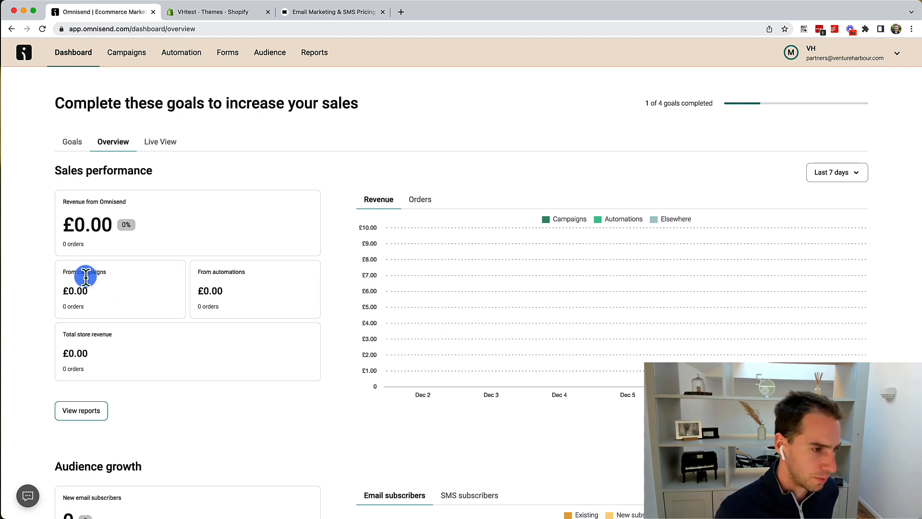
scroll(279, 302, down, 5)
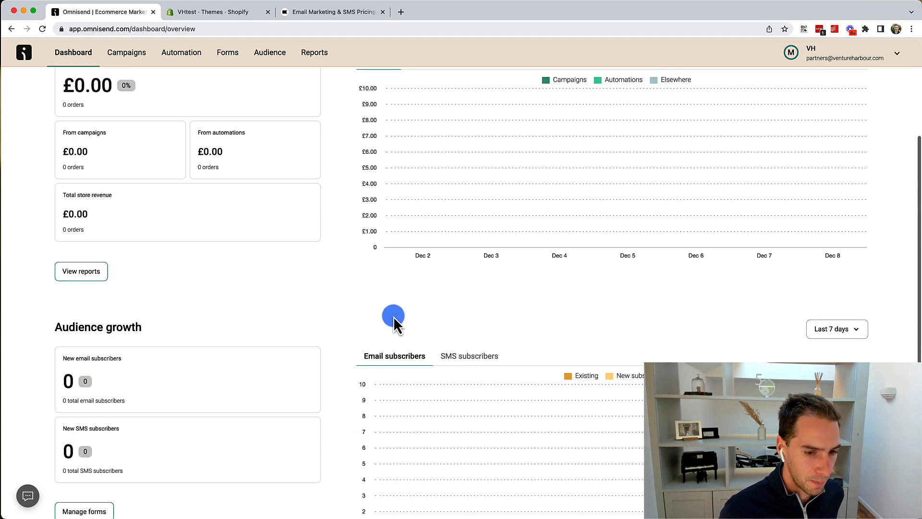
scroll(393, 316, up, 5)
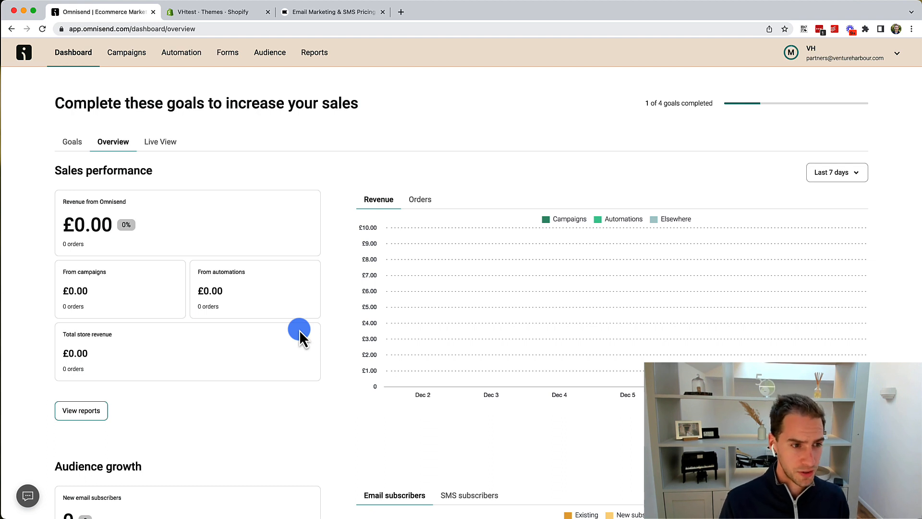
- View the overview's orders, revenue and SMS subscriber charts, and open the real-time contact activity view
click(428, 201)
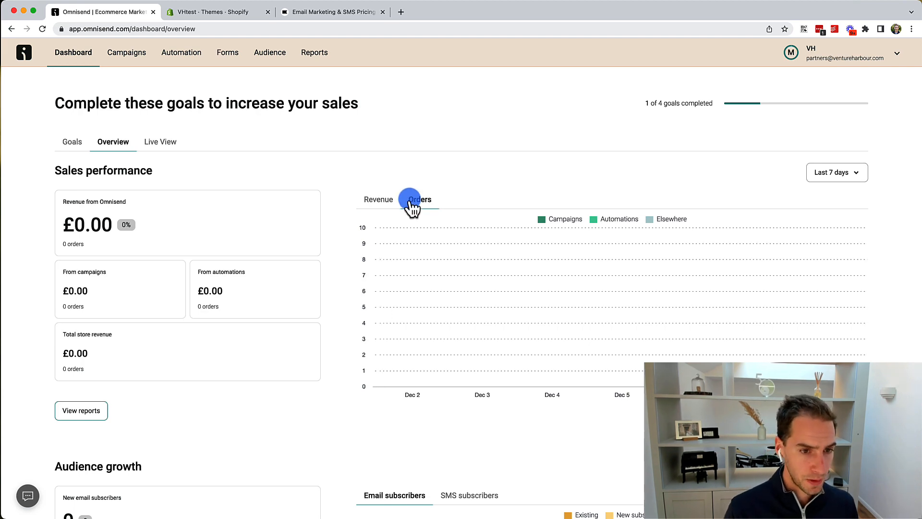
click(382, 204)
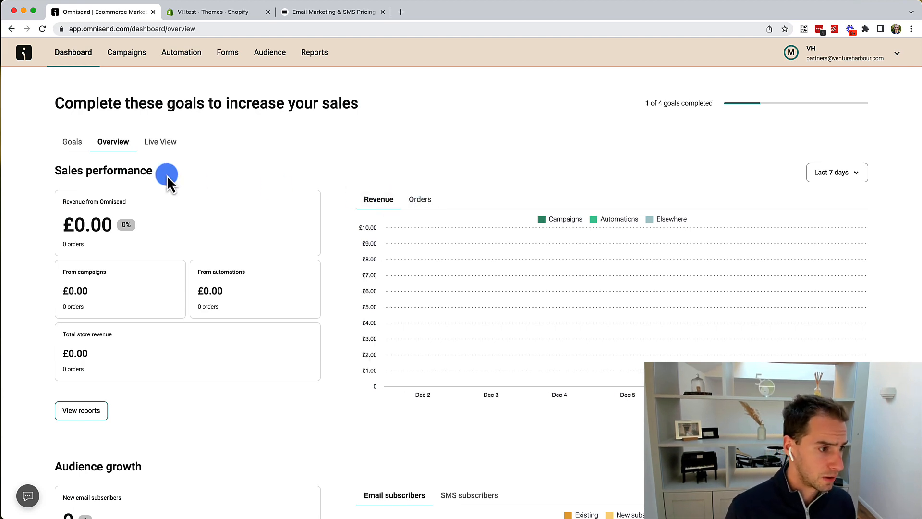
scroll(166, 174, down, 5)
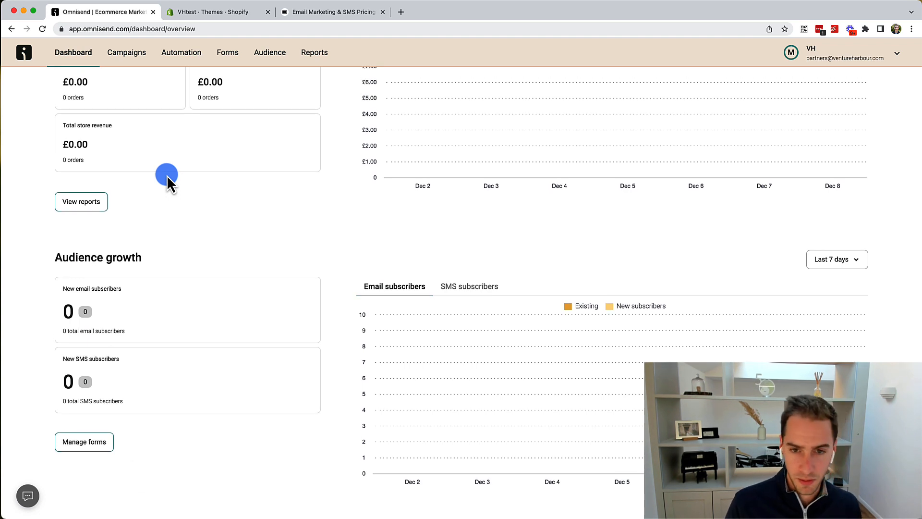
click(463, 288)
scroll(461, 286, up, 5)
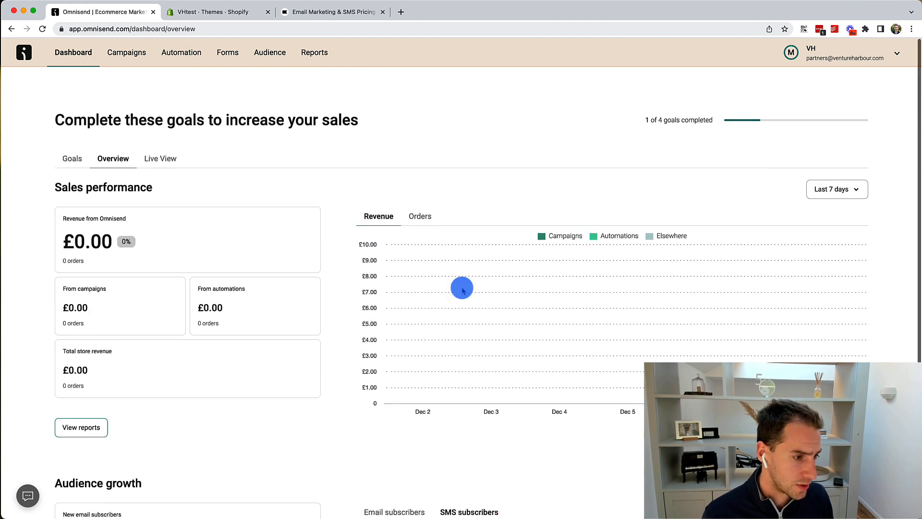
click(158, 143)
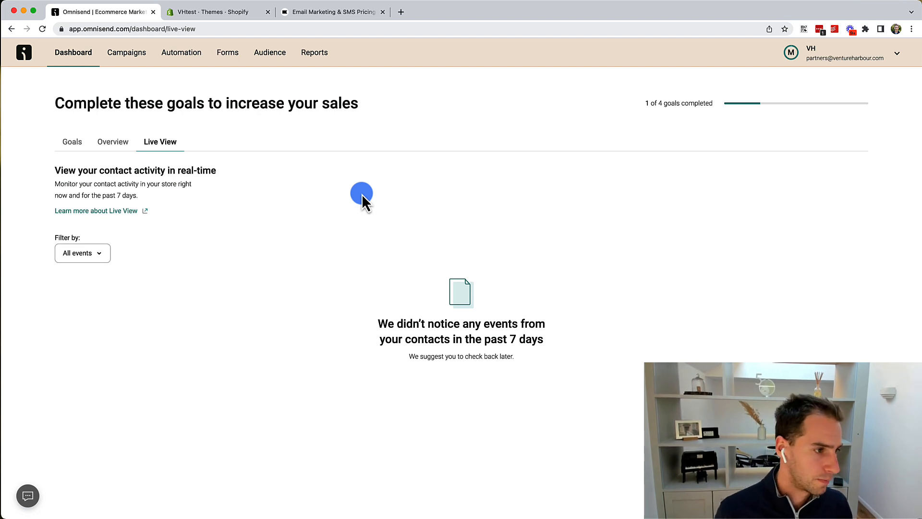
- Start a new campaign of the regular Email type
click(128, 60)
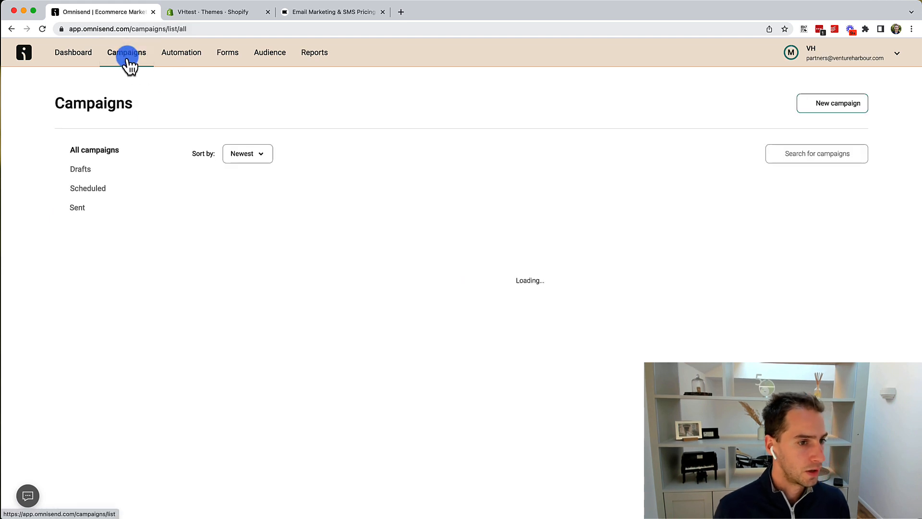
click(845, 103)
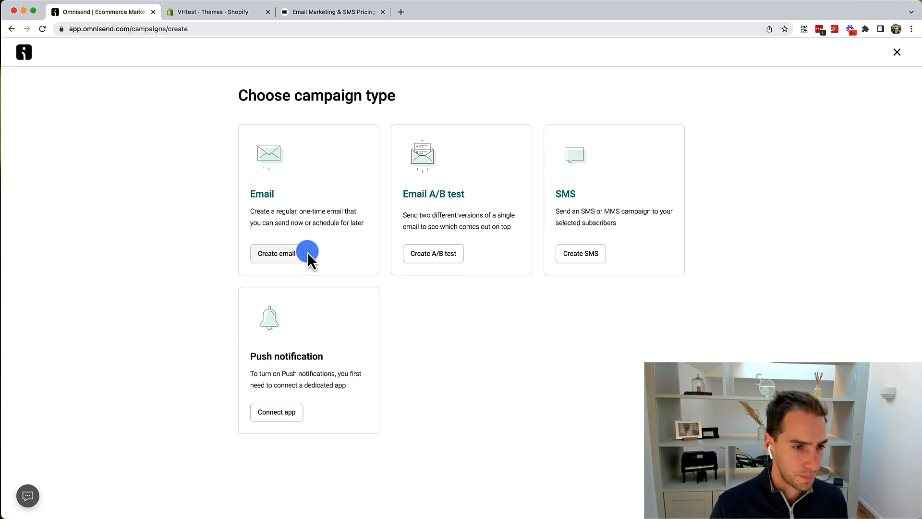
click(284, 261)
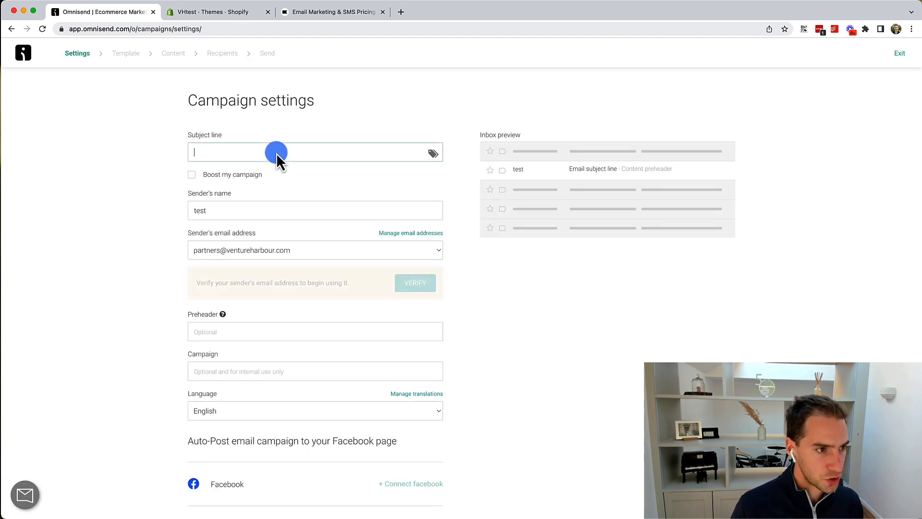
- Set the campaign's subject line to "Test" and its preheader and campaign name to "test", and continue to template selection
text(Test)
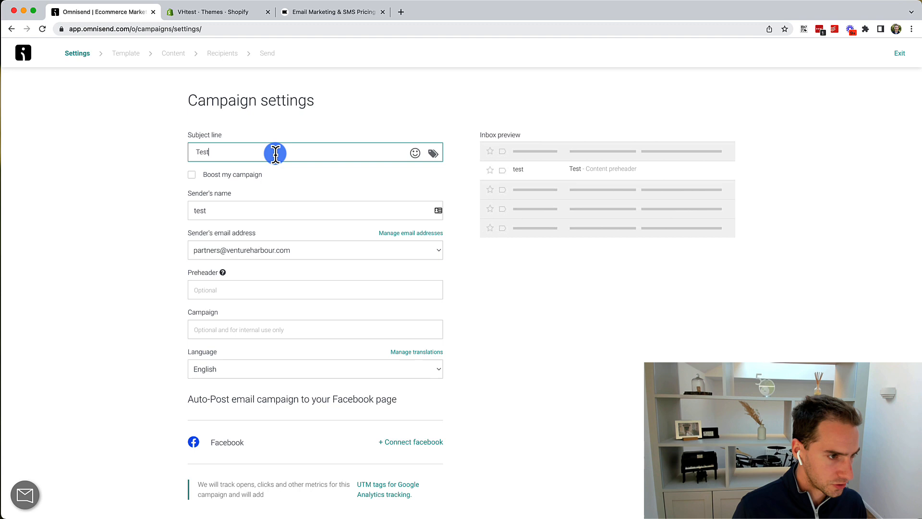
click(232, 290)
text(test)
click(228, 327)
text(test)
scroll(228, 326, down, 2)
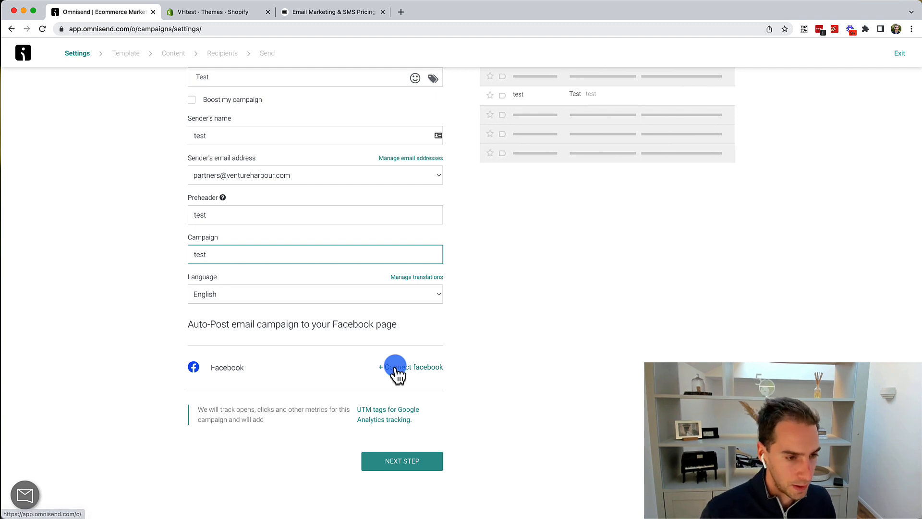
scroll(395, 368, up, 2)
scroll(390, 418, down, 2)
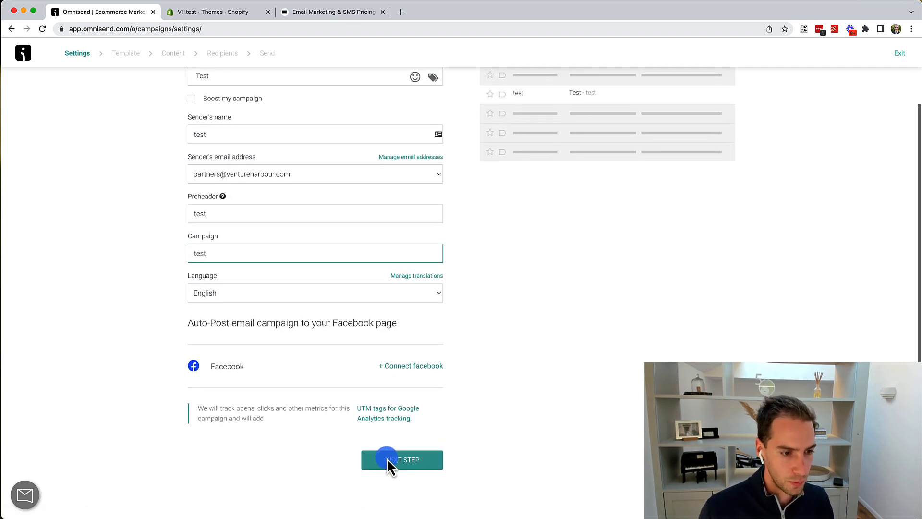
click(390, 462)
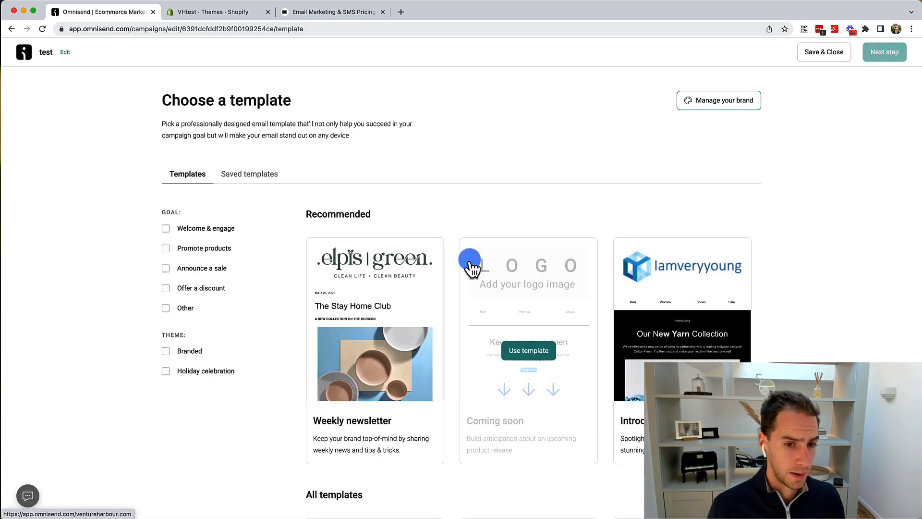
- Browse the recommended and full template collections, down to the Black Friday and Cyber Monday designs
scroll(469, 266, down, 3)
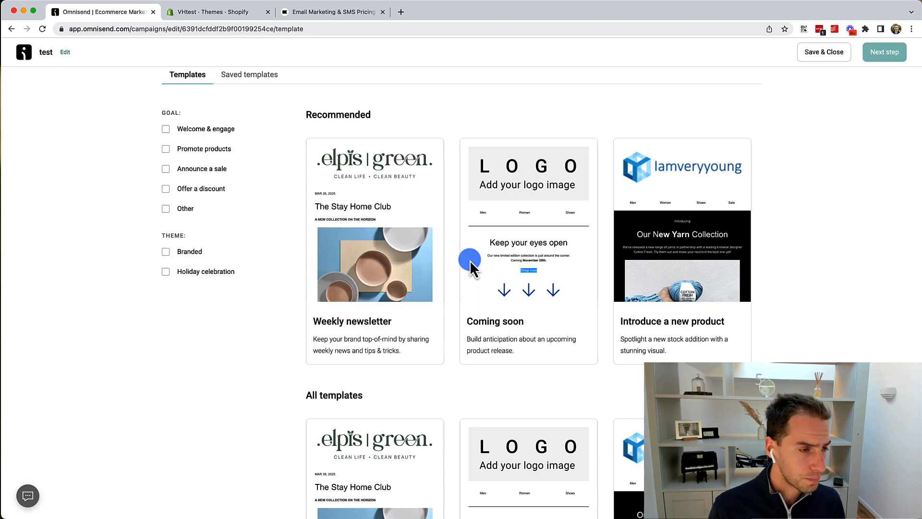
scroll(713, 195, up, 2)
scroll(732, 190, down, 3)
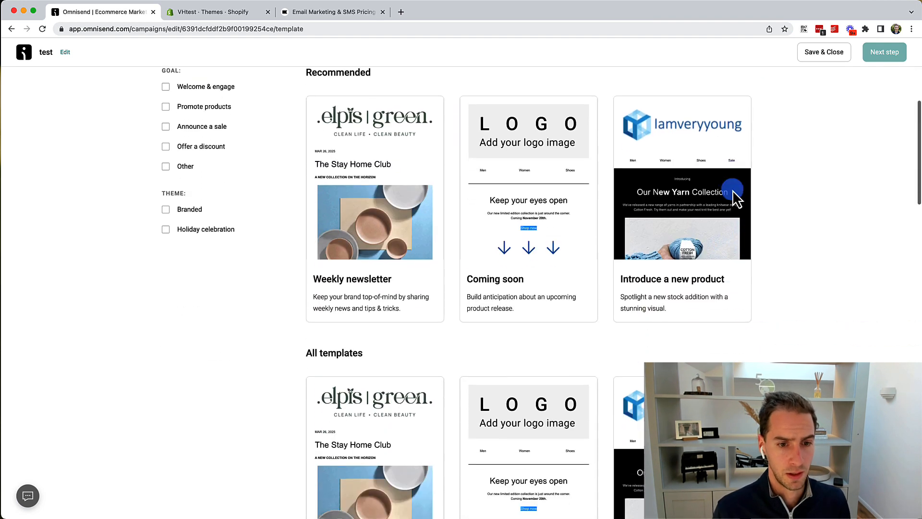
scroll(733, 191, down, 10)
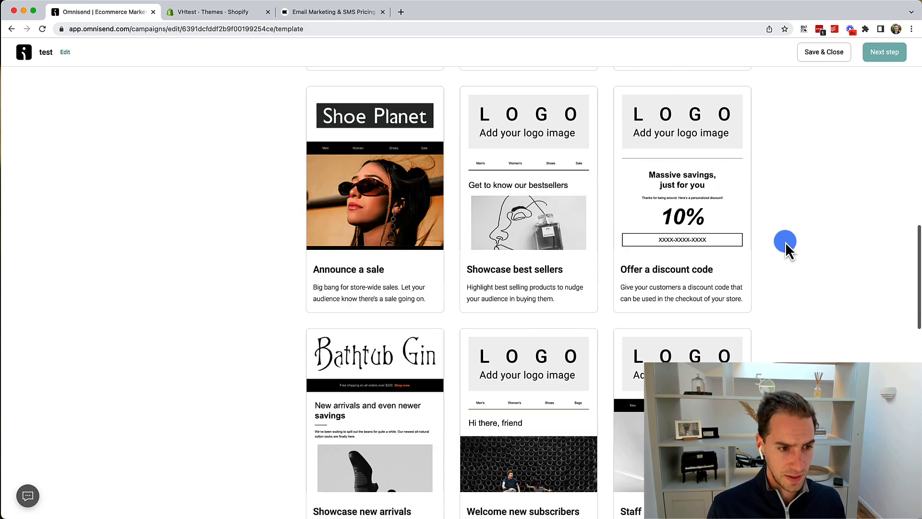
scroll(785, 242, down, 2)
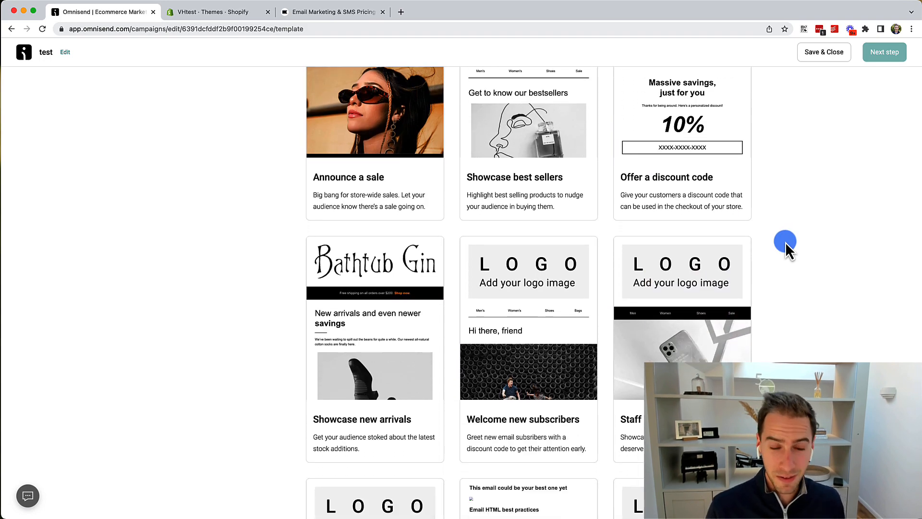
scroll(785, 241, down, 12)
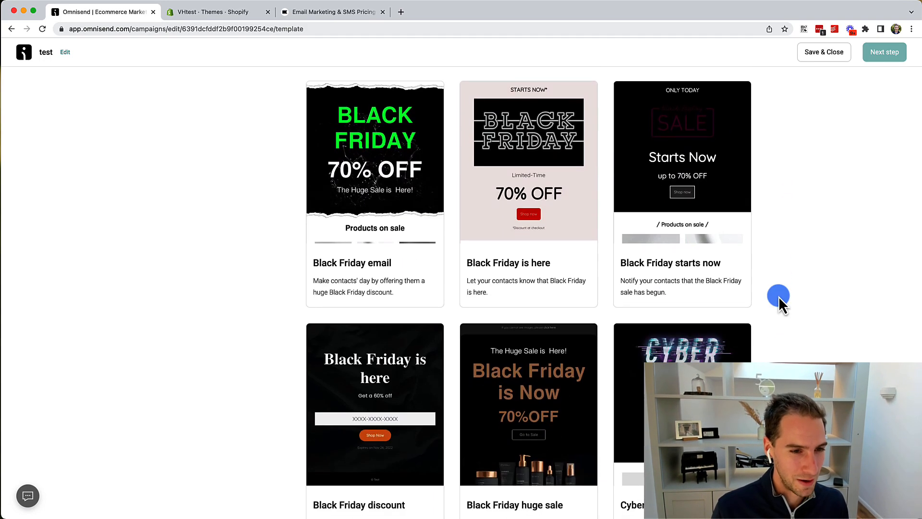
scroll(779, 295, down, 2)
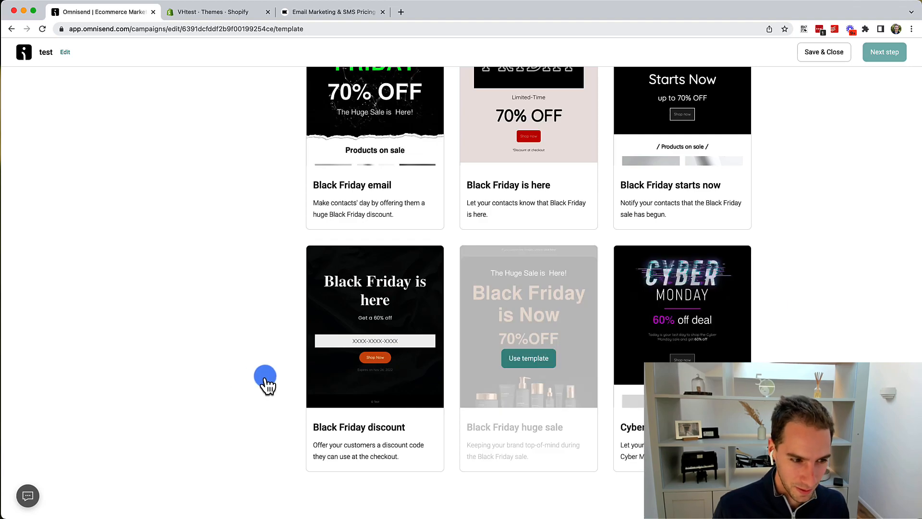
scroll(224, 383, up, 10)
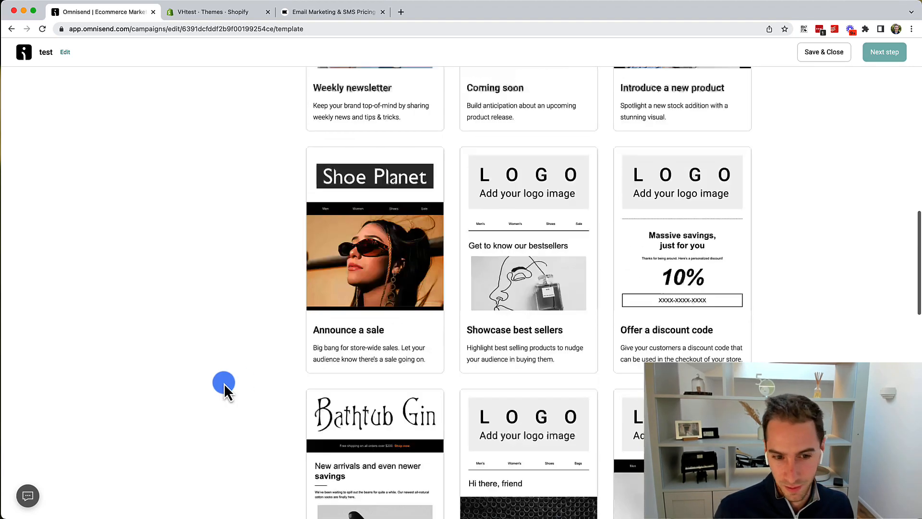
scroll(224, 383, up, 7)
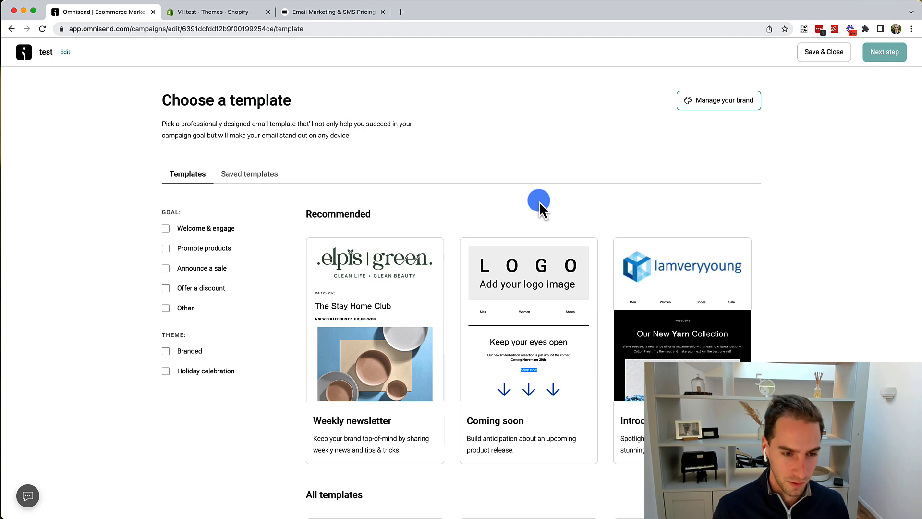
- Find the "Black Friday huge sale" template in the full collection and use it for the campaign
scroll(539, 201, down, 7)
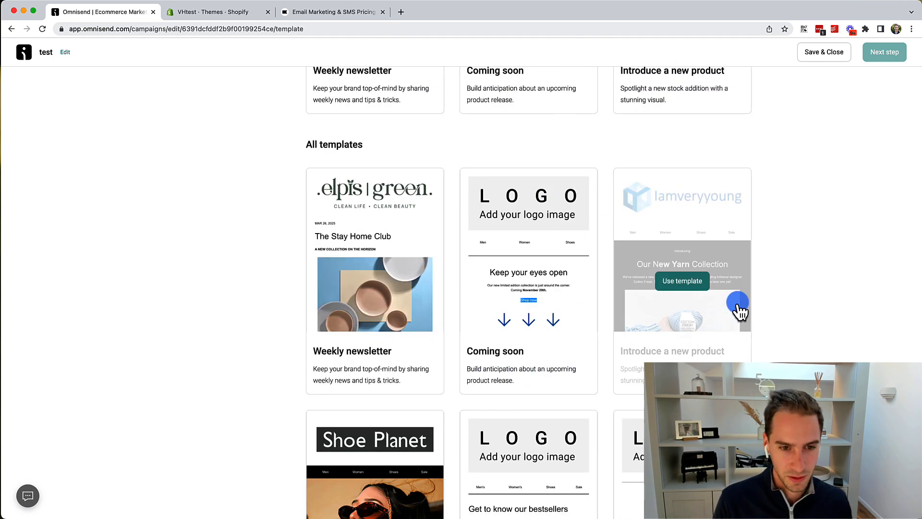
scroll(738, 307, down, 9)
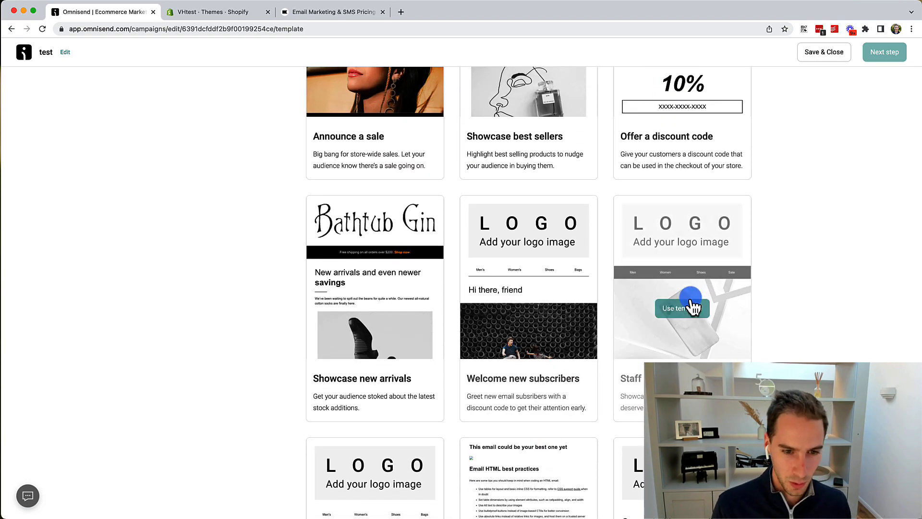
scroll(693, 304, down, 5)
scroll(693, 304, down, 3)
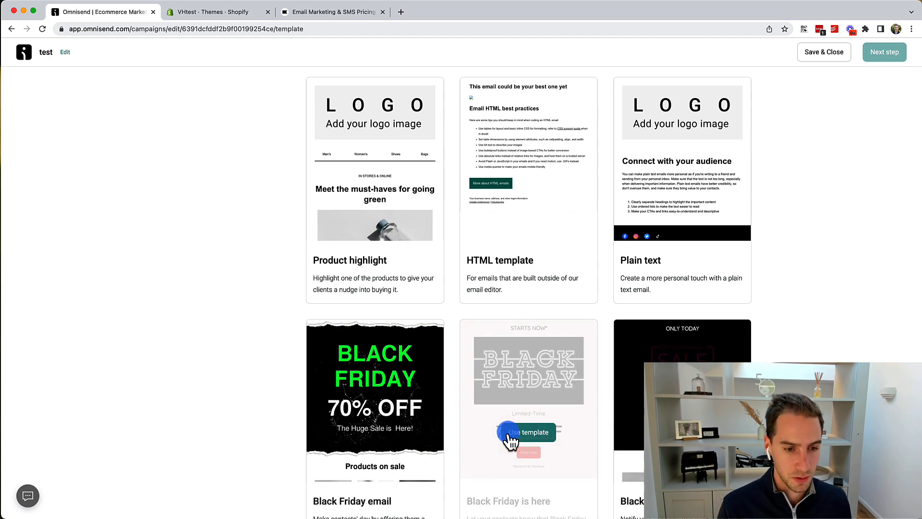
scroll(508, 433, down, 6)
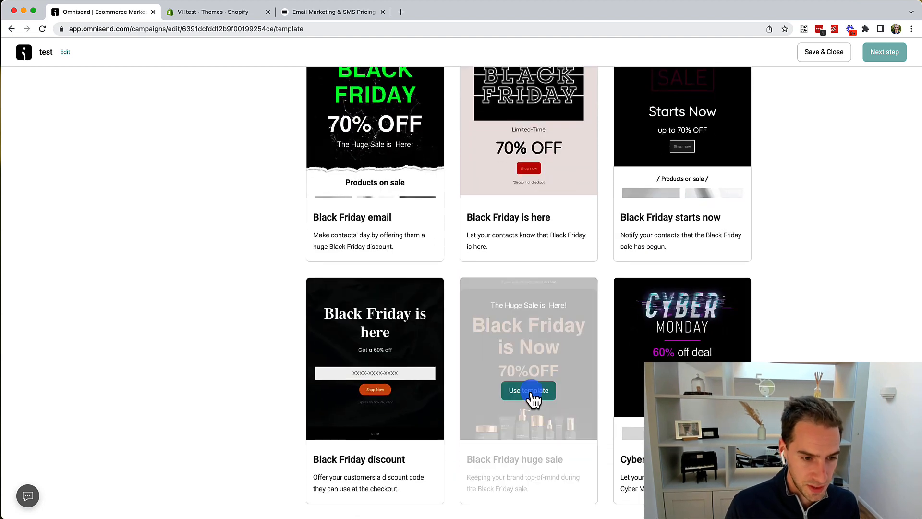
click(530, 391)
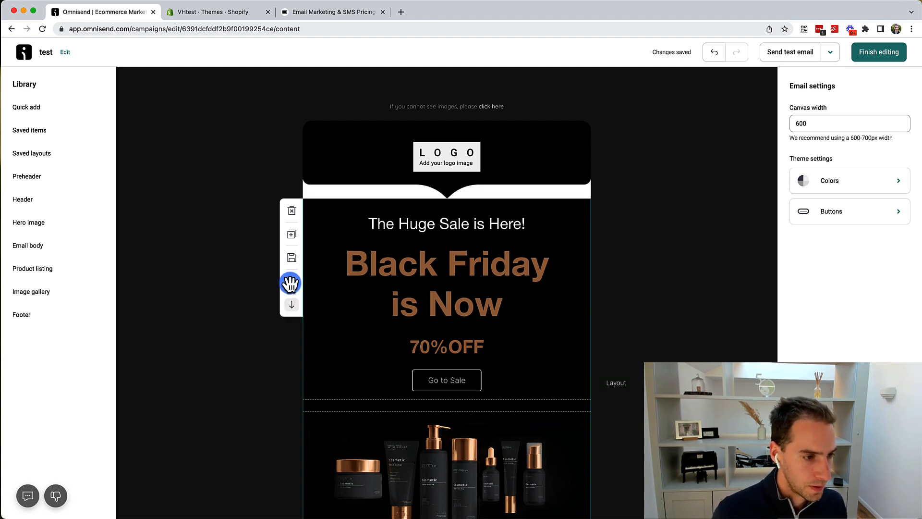
- Move the "70%OFF" text above the main heading and change the heading to "Black Thursday is Now"
click(300, 278)
drag(331, 218, 381, 124)
click(487, 170)
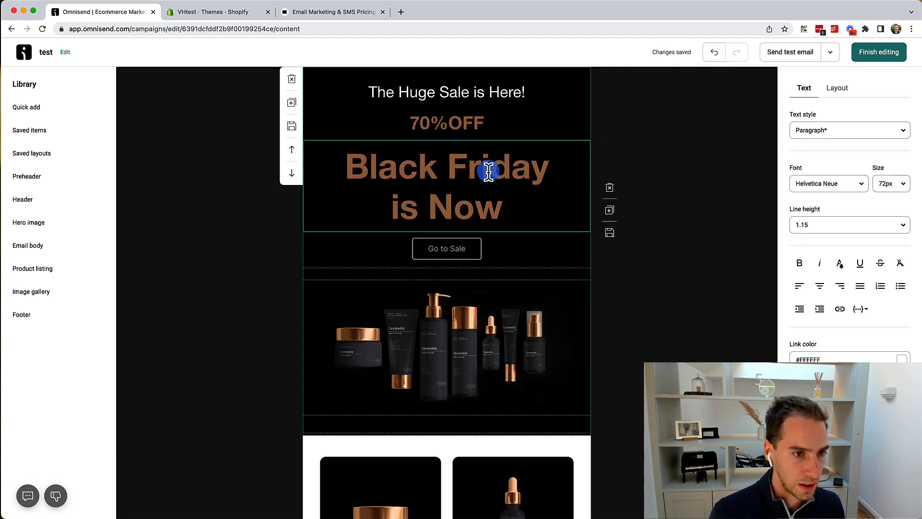
double_click(489, 170)
text(Thursday)
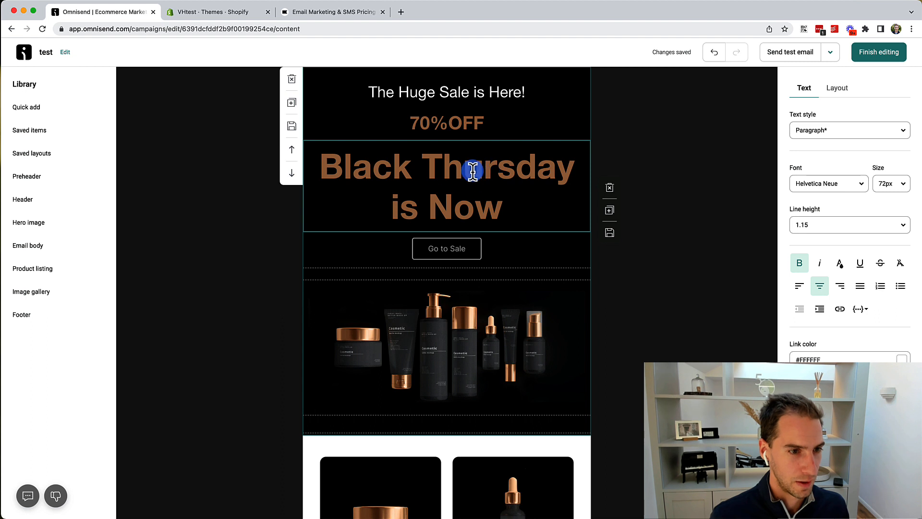
click(392, 166)
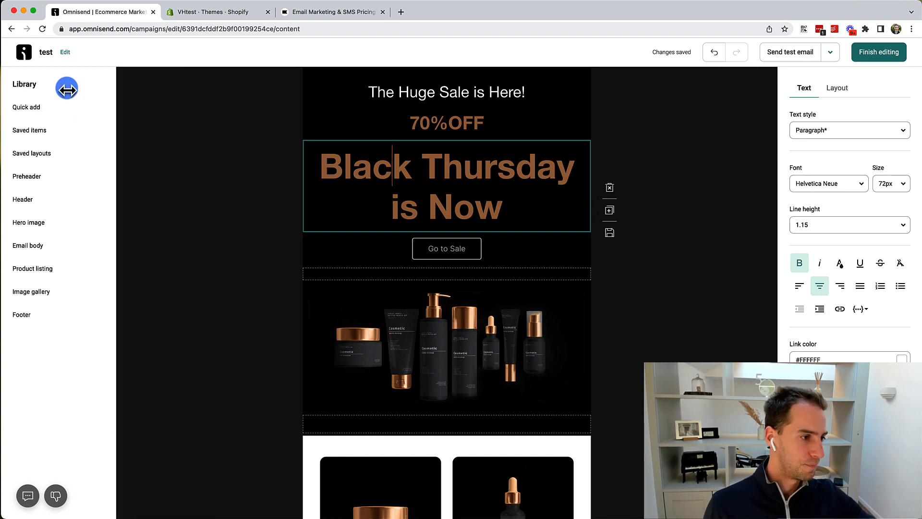
- Insert a product listing block directly below the logo and a discount block beneath that listing
mouse_move(67, 99)
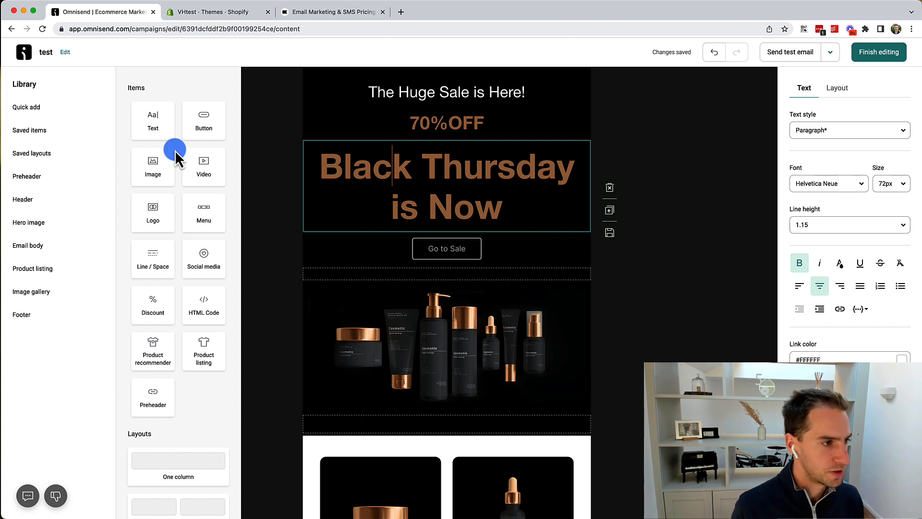
click(69, 128)
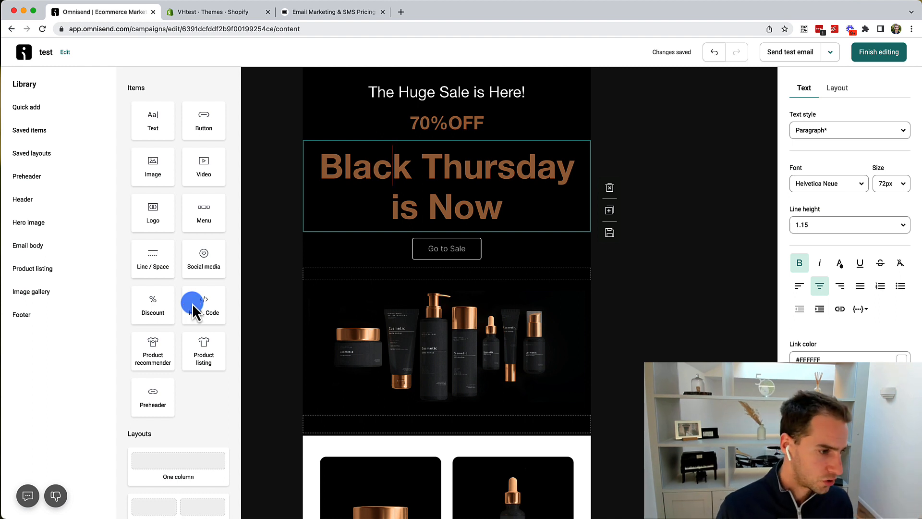
drag(204, 348, 431, 102)
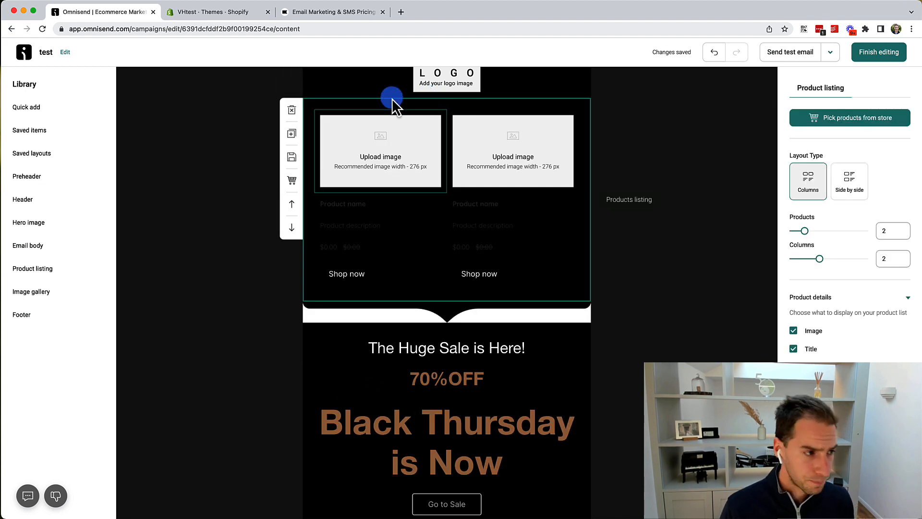
mouse_move(33, 110)
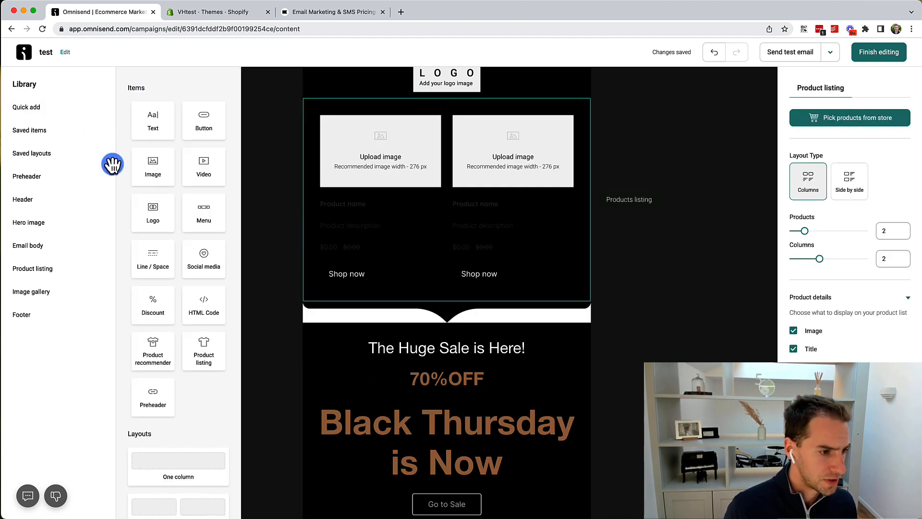
drag(154, 302, 387, 308)
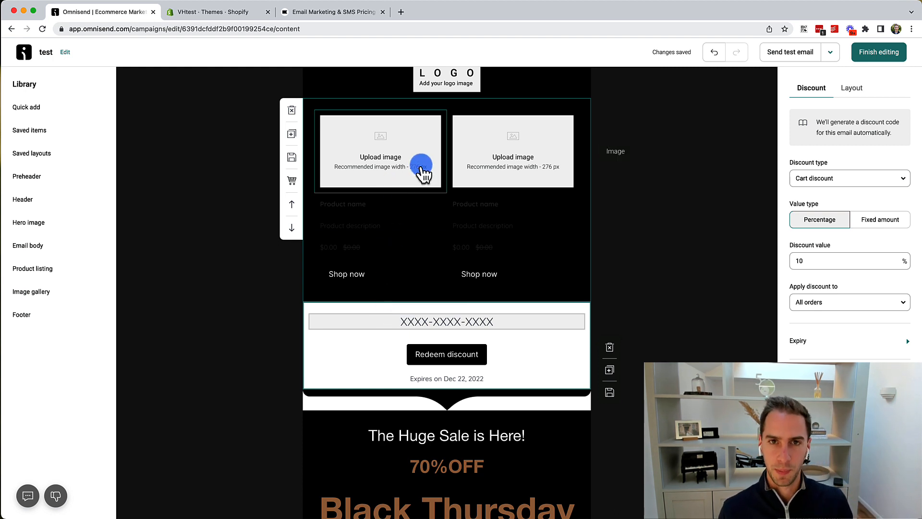
- Look through the library's ready-made product listing, image gallery, footer, hero image, header and preheader blocks
click(53, 276)
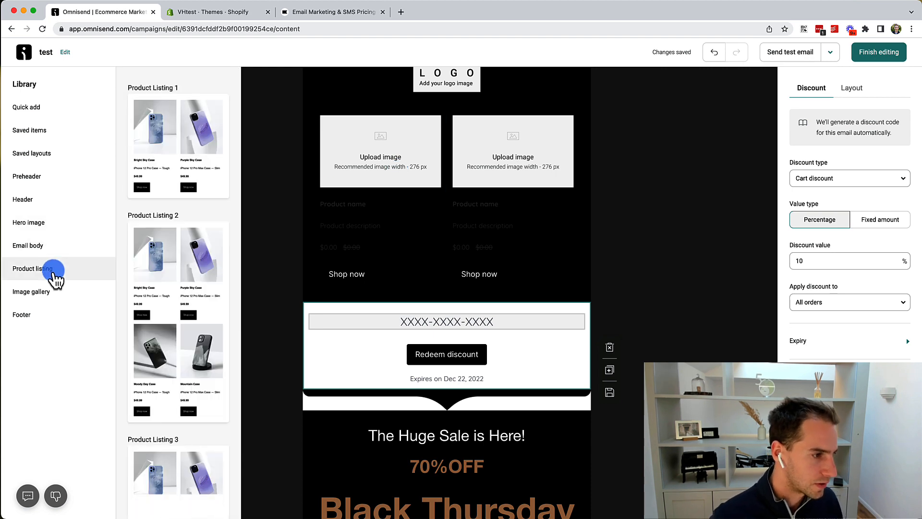
click(52, 290)
click(51, 308)
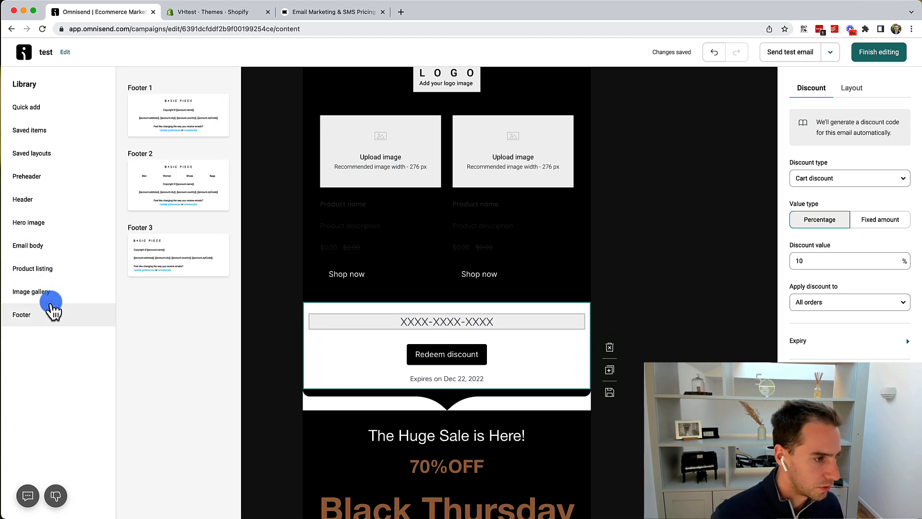
click(51, 300)
click(33, 271)
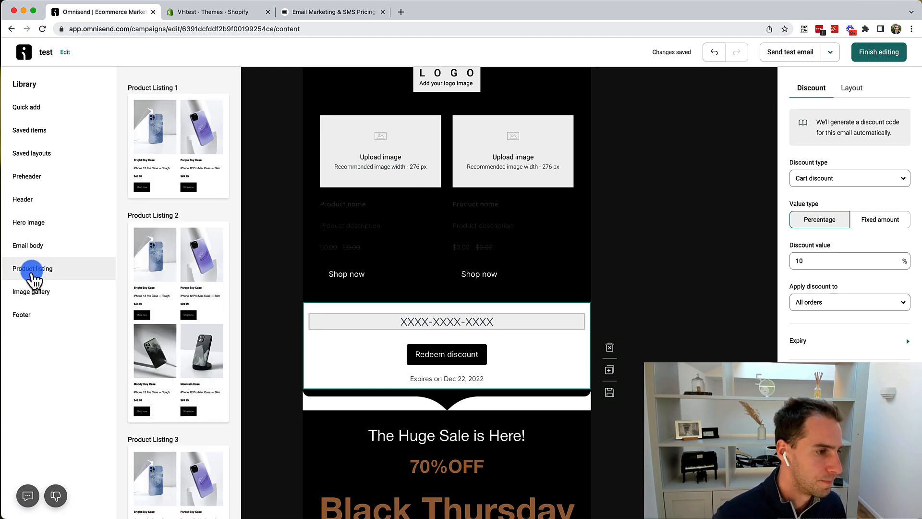
click(34, 289)
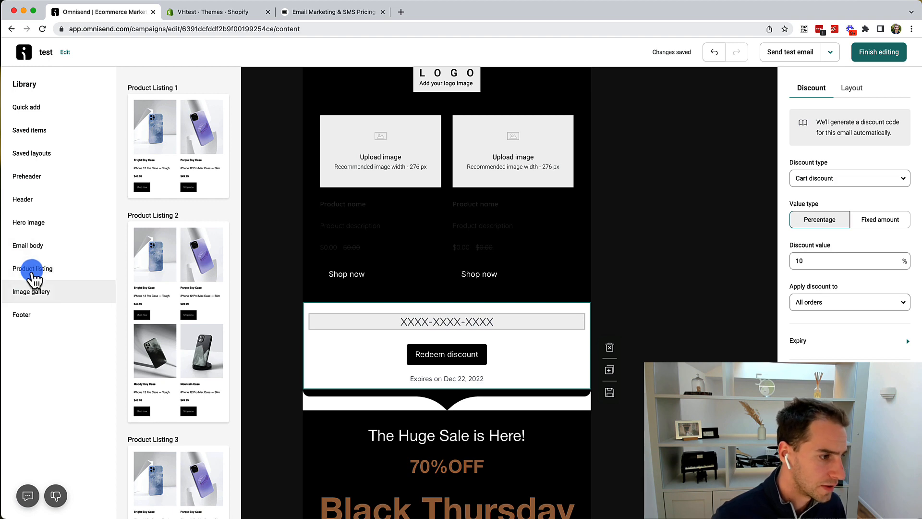
click(35, 231)
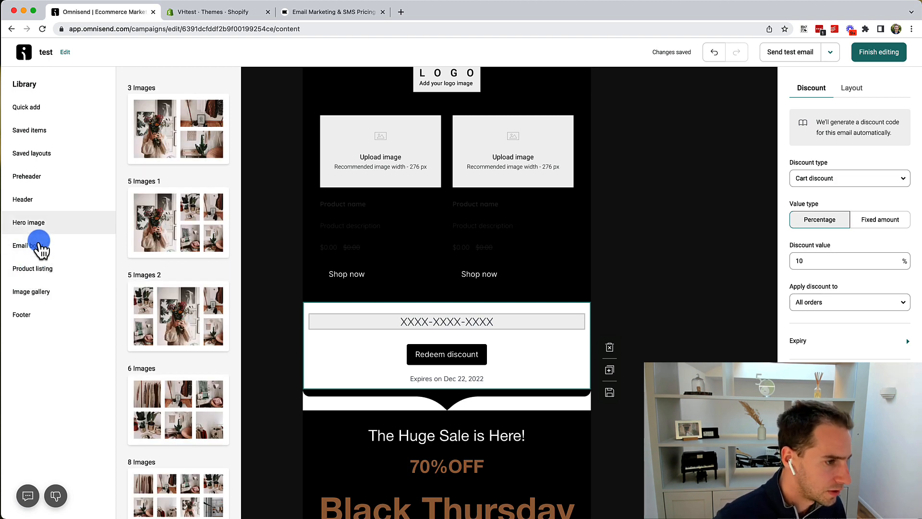
click(71, 245)
key(Up)
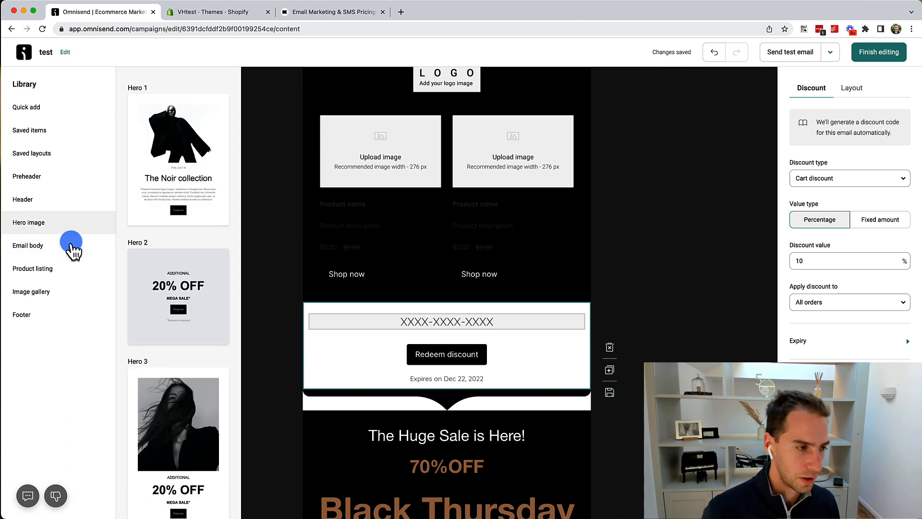
click(40, 202)
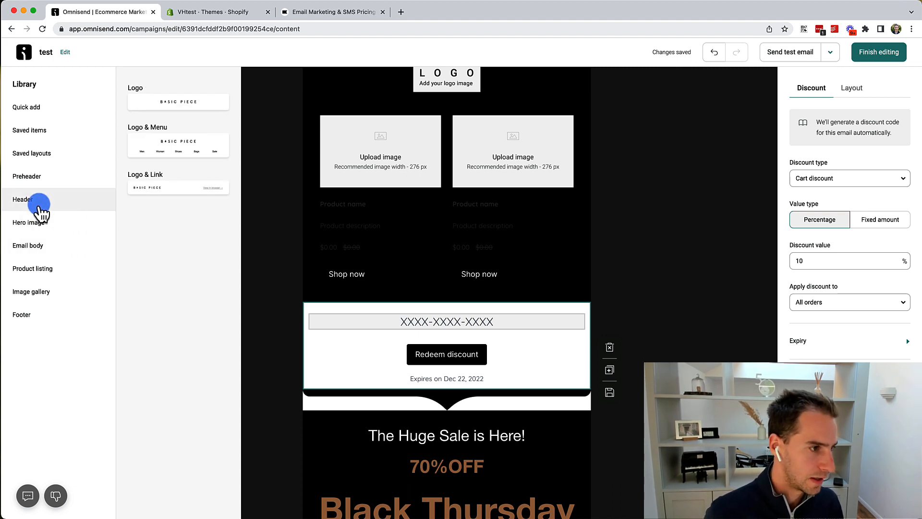
click(54, 177)
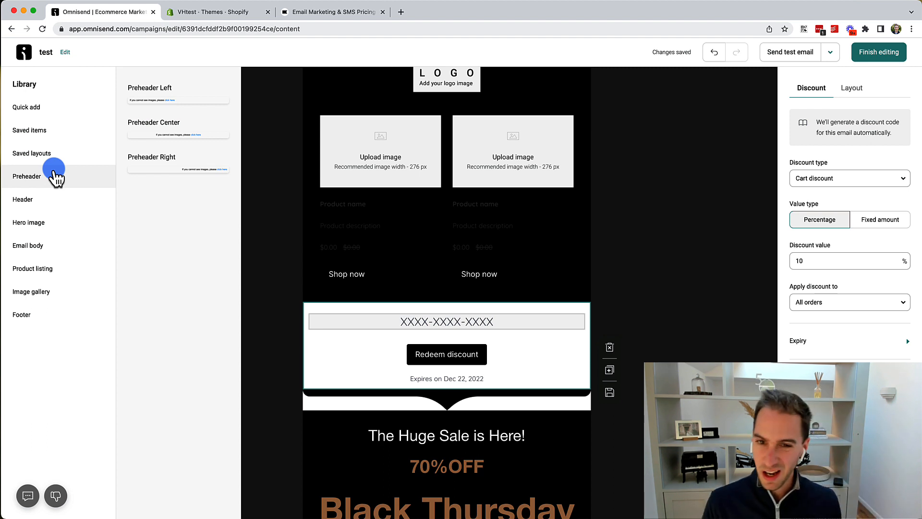
click(54, 161)
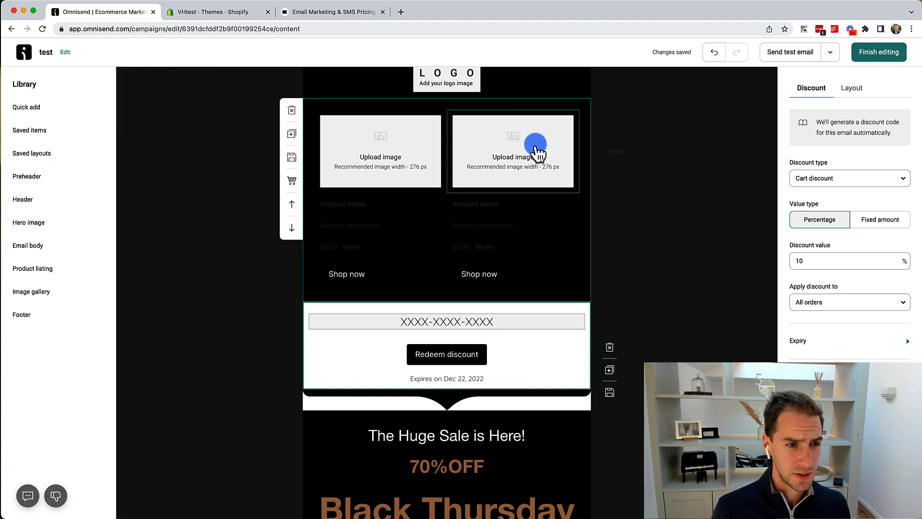
- View the discount block's layout settings, and select the product listing block to examine its product detail options
scroll(536, 148, up, 2)
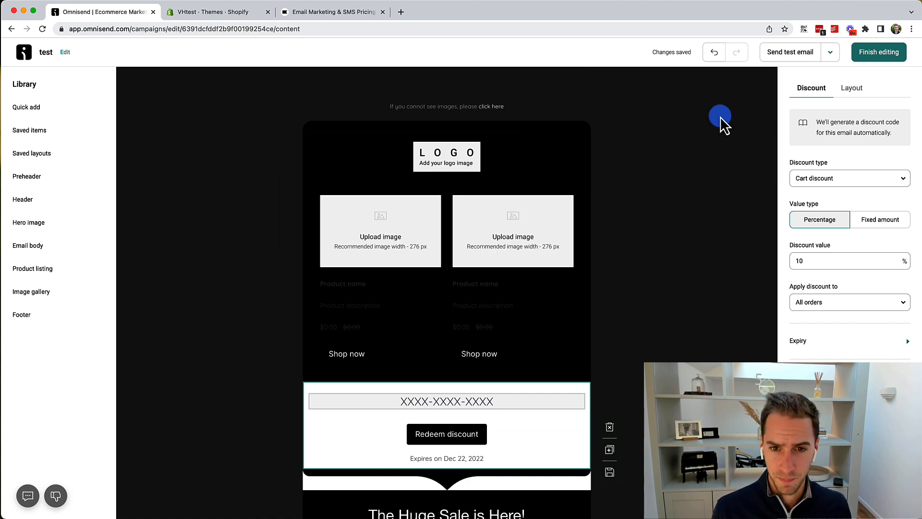
click(851, 87)
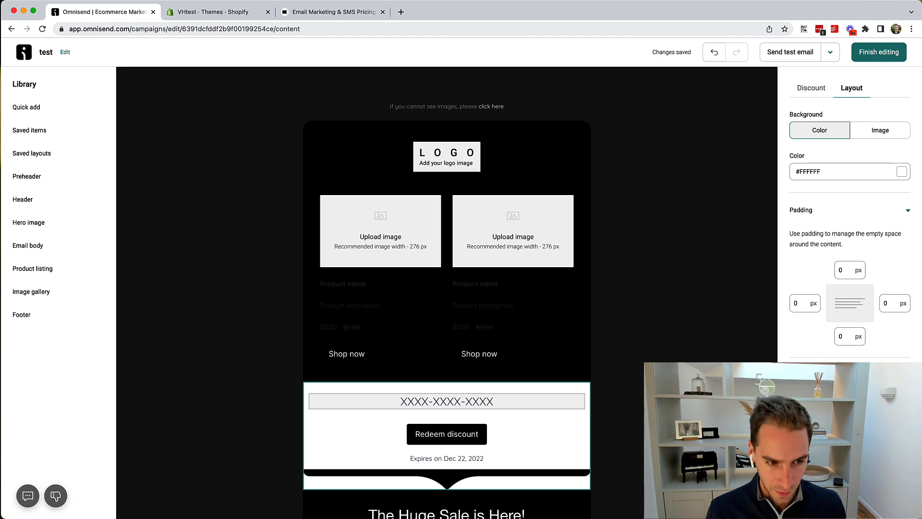
click(439, 191)
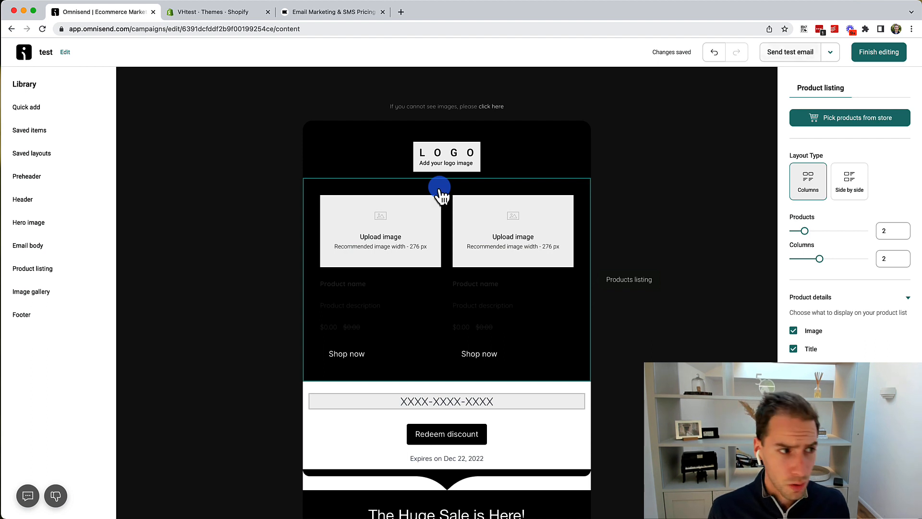
mouse_move(289, 216)
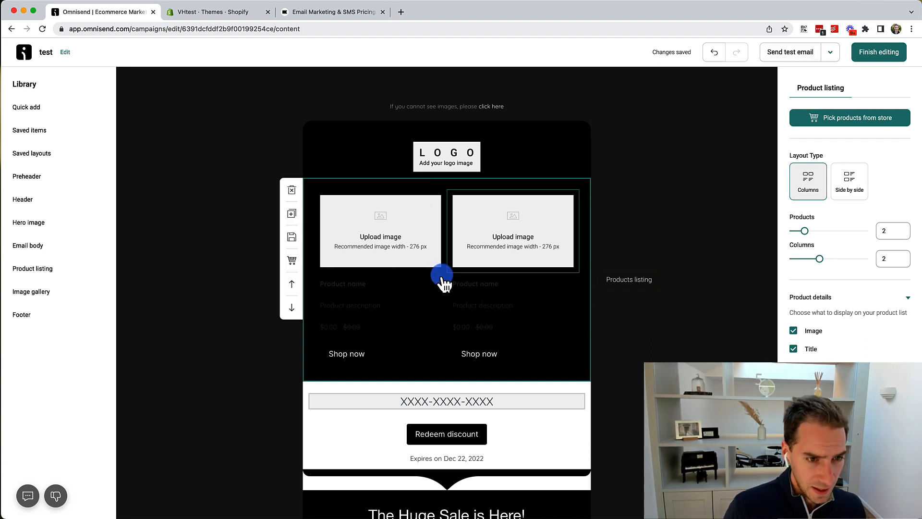
scroll(826, 313, down, 3)
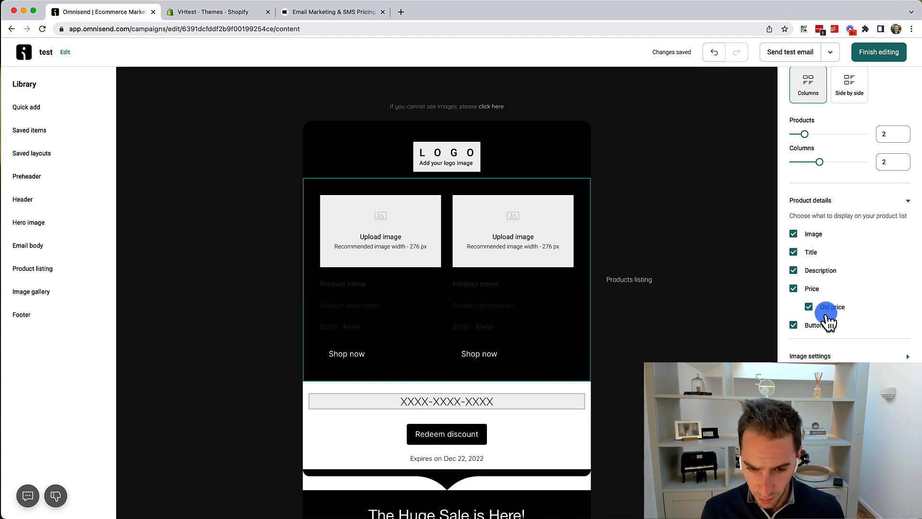
- Review the product listing block's layout and product detail options
click(829, 353)
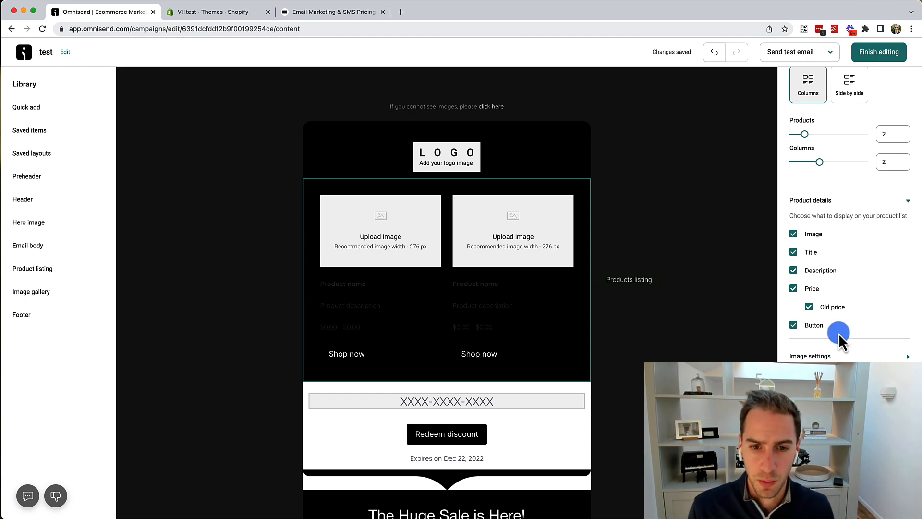
scroll(839, 326, up, 3)
scroll(840, 315, down, 3)
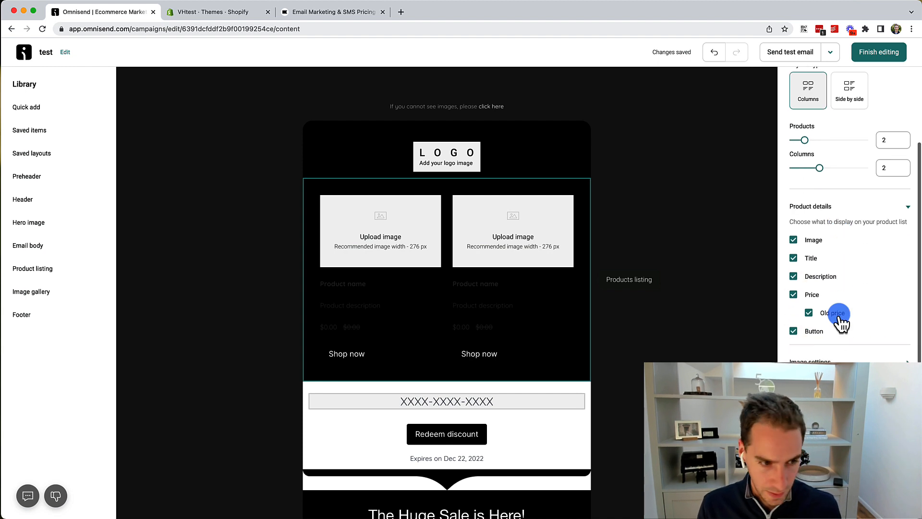
scroll(471, 418, down, 4)
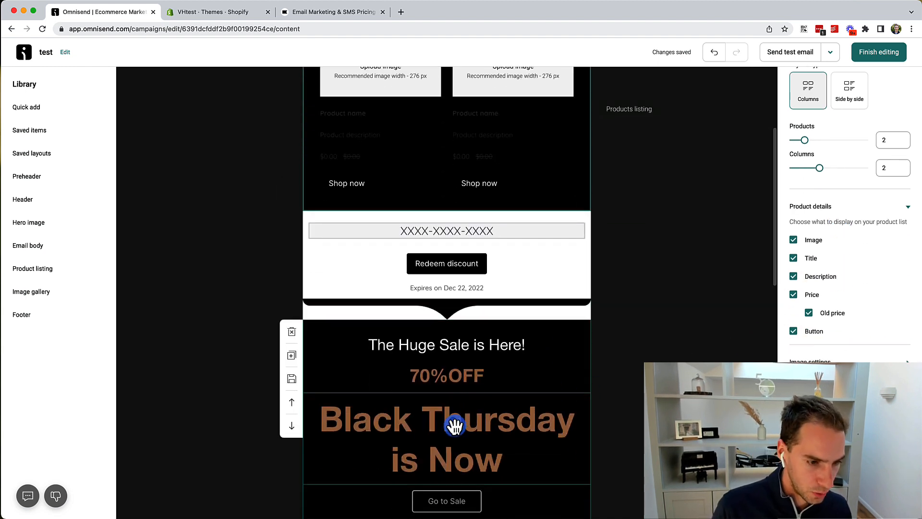
- Examine the text formatting options of the "Black Thursday is Now" heading and the layout settings of its section
click(454, 425)
scroll(853, 239, down, 2)
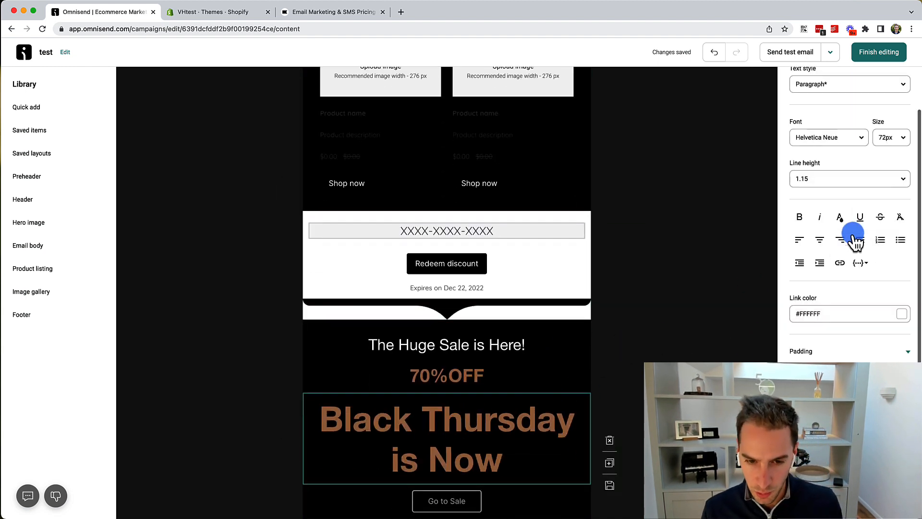
scroll(853, 240, up, 2)
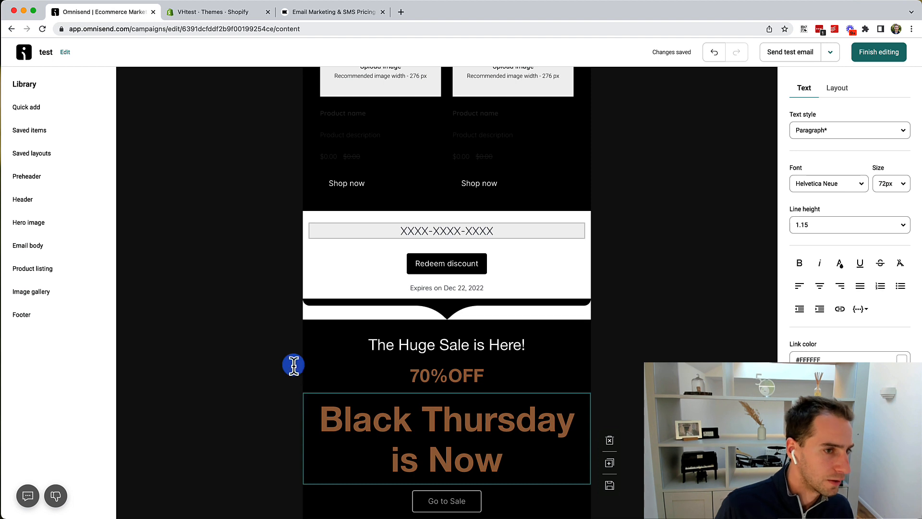
right_click(539, 446)
click(508, 439)
scroll(508, 439, down, 3)
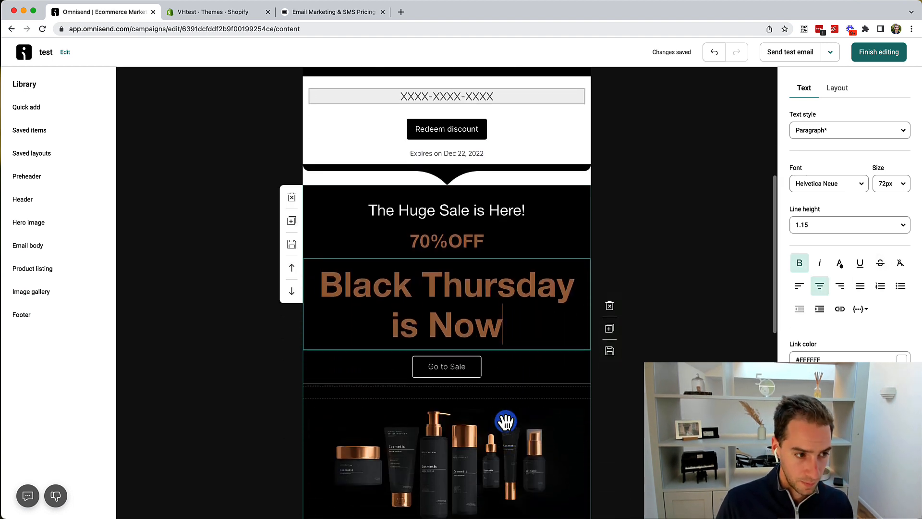
double_click(489, 323)
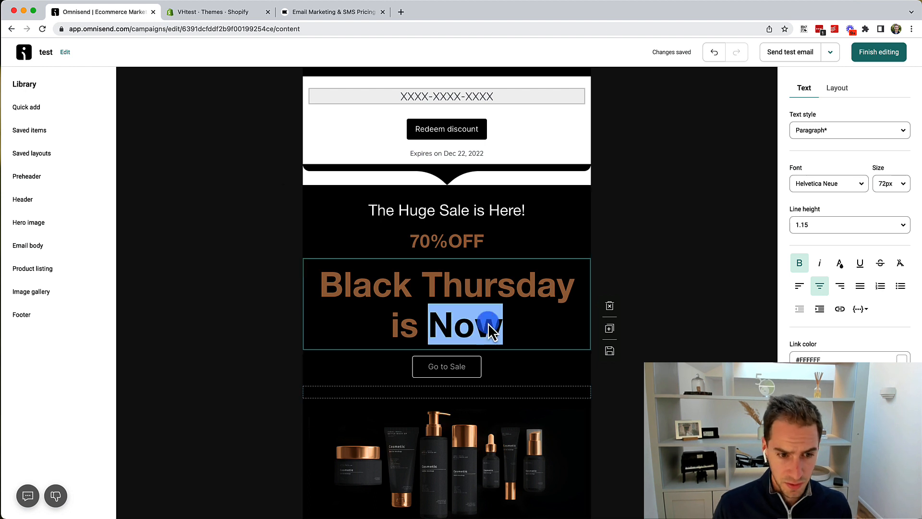
click(838, 88)
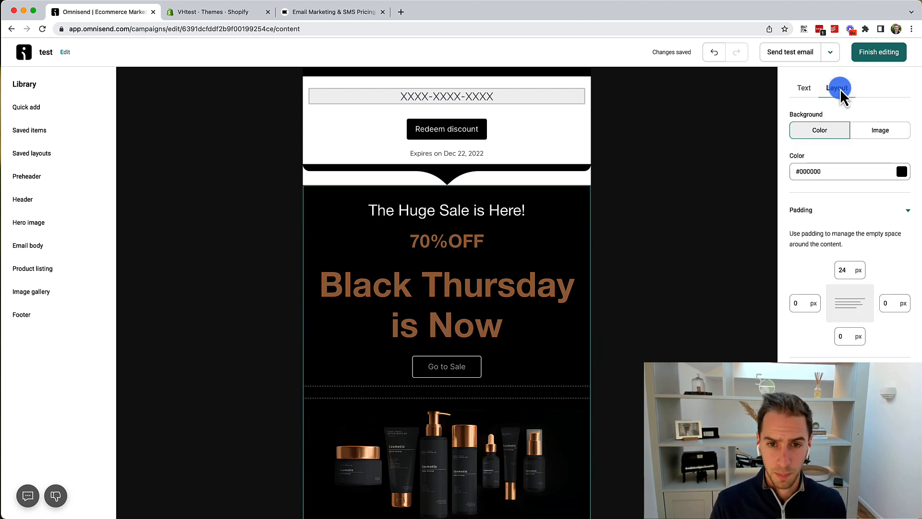
click(480, 284)
scroll(838, 364, down, 1)
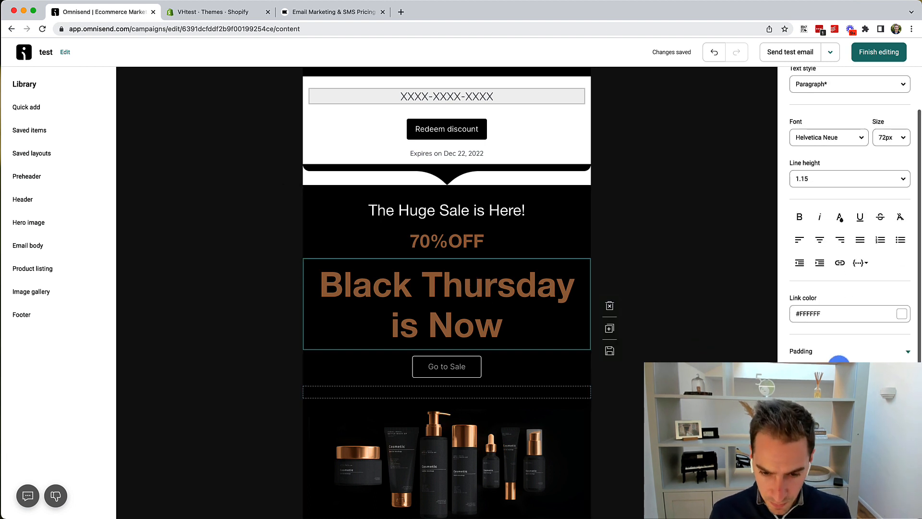
scroll(839, 365, up, 1)
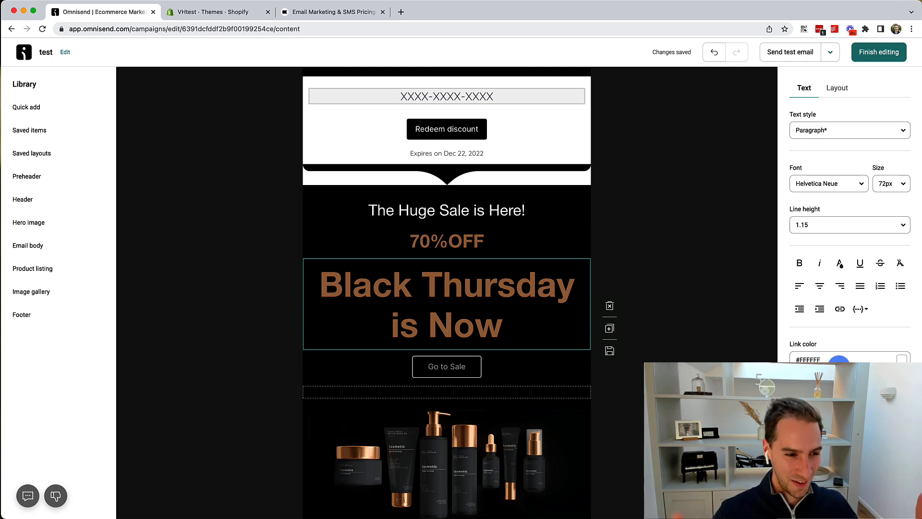
- Reselect the main heading, inspect its section's background, padding and alignment options, and clear the selection
click(477, 320)
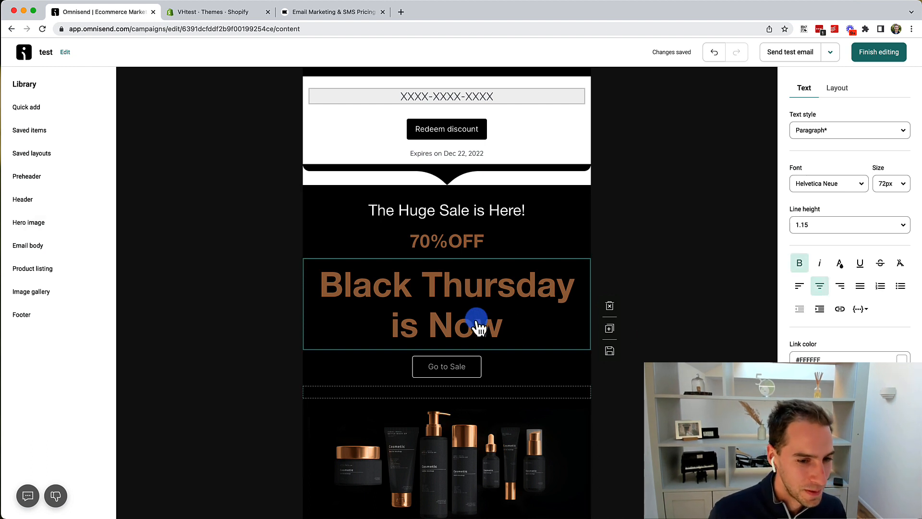
click(644, 278)
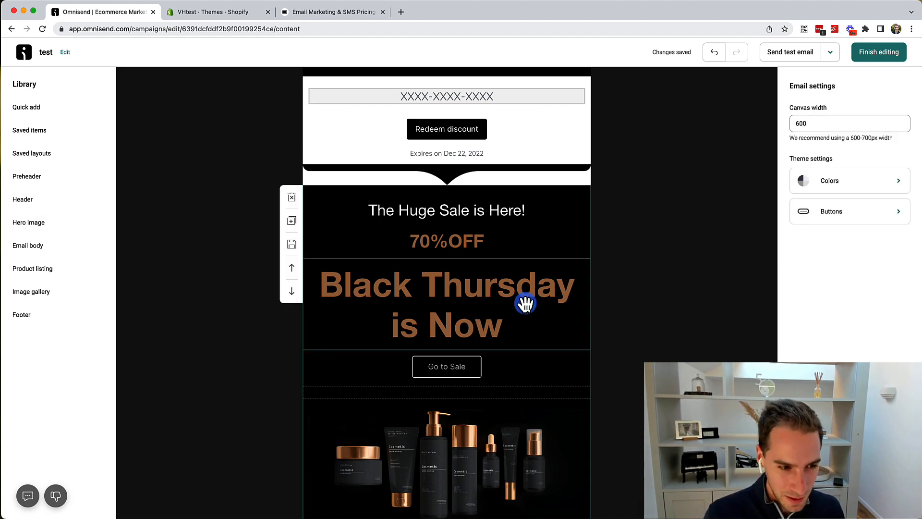
click(525, 303)
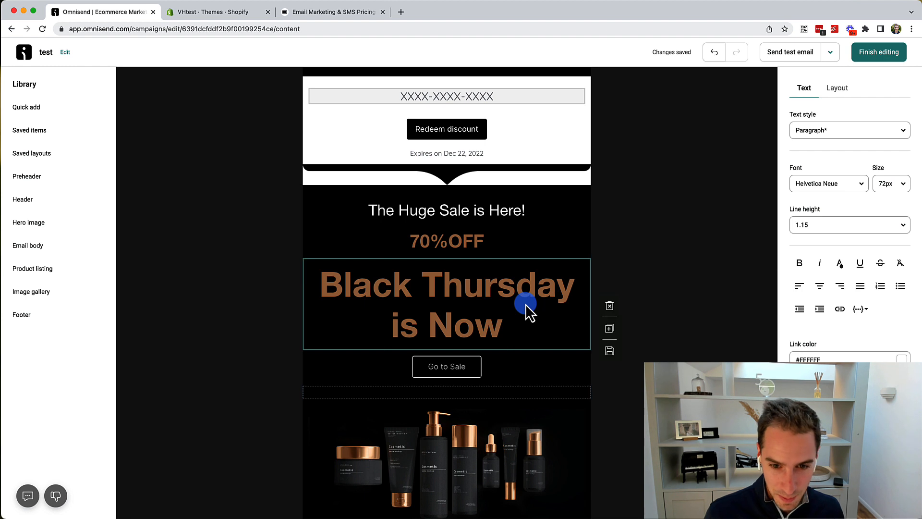
click(836, 88)
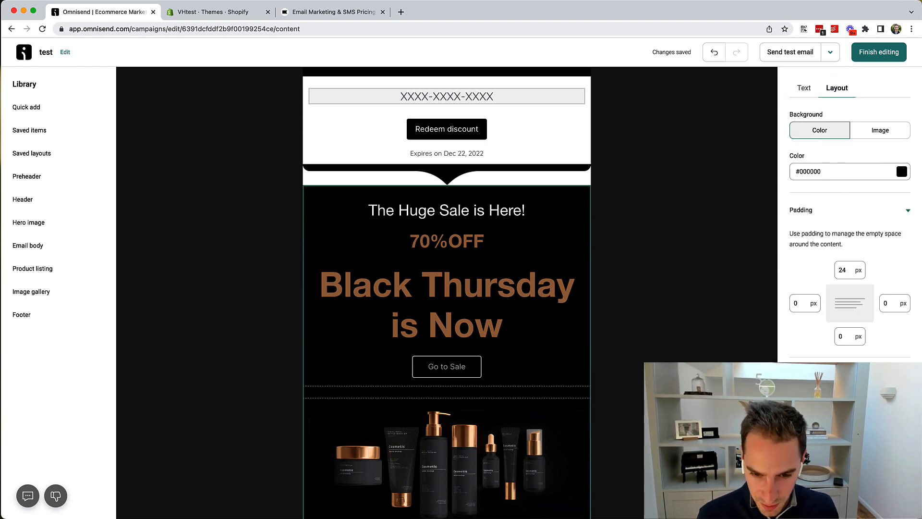
scroll(850, 216, down, 1)
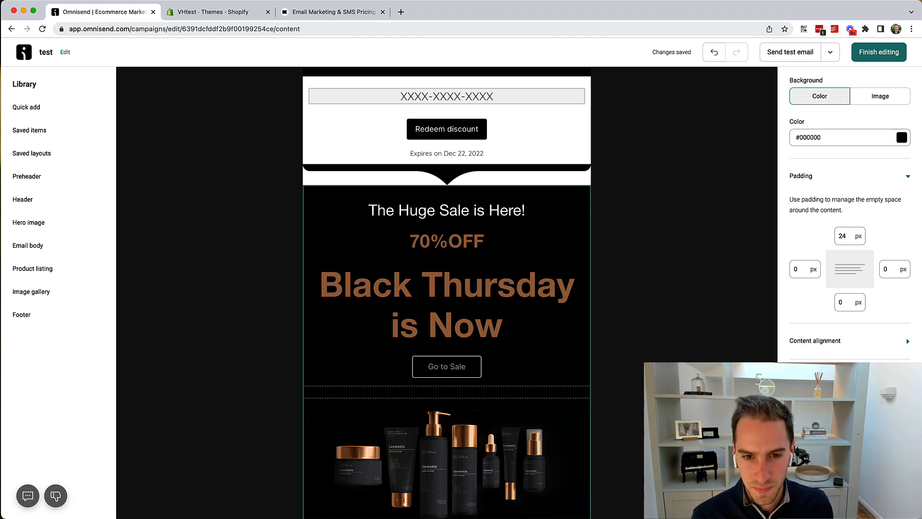
click(594, 320)
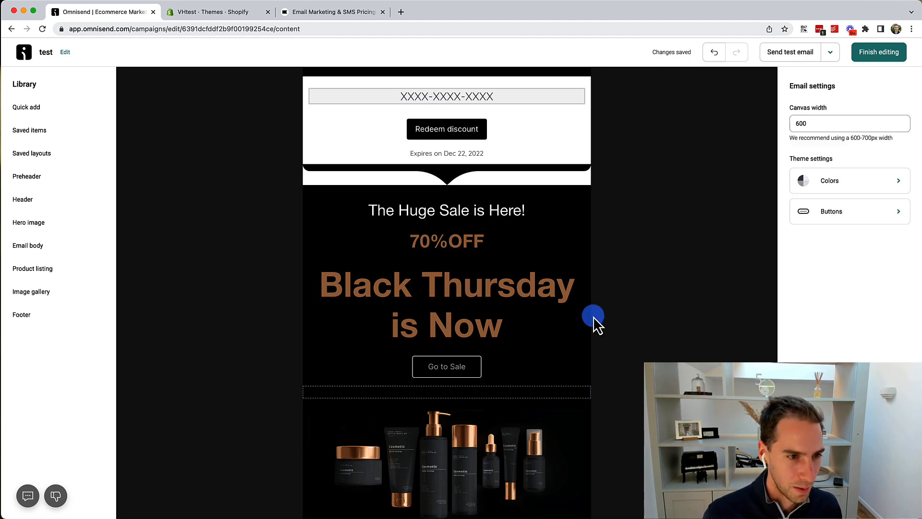
- Check the rest of the email and its save and preview options, and finish editing to reach the recipients stage
scroll(457, 437, down, 2)
scroll(457, 437, down, 3)
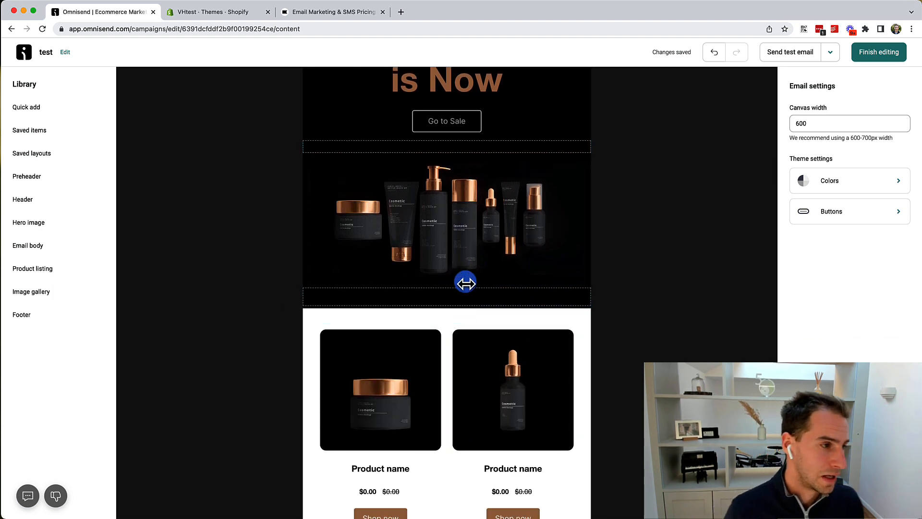
click(829, 52)
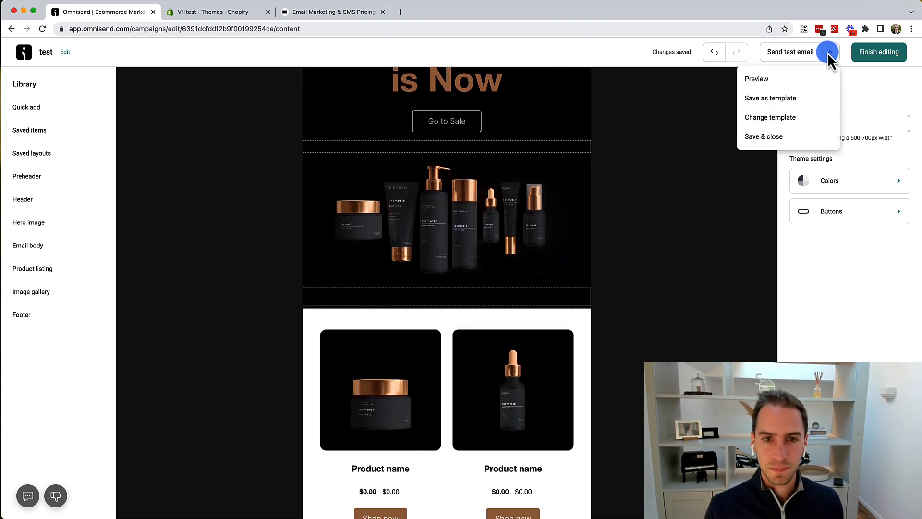
click(879, 51)
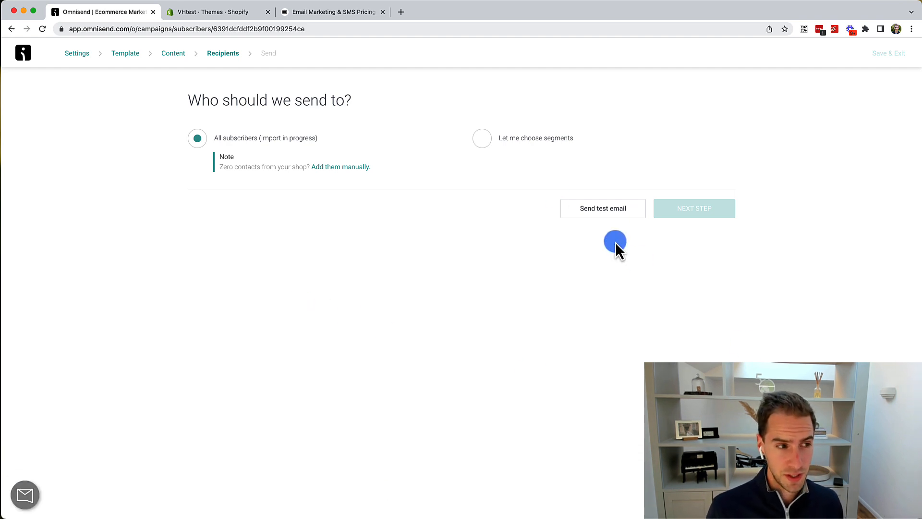
- Choose segments as the campaign's recipients and go from there to creating a segment in the audience area
click(482, 139)
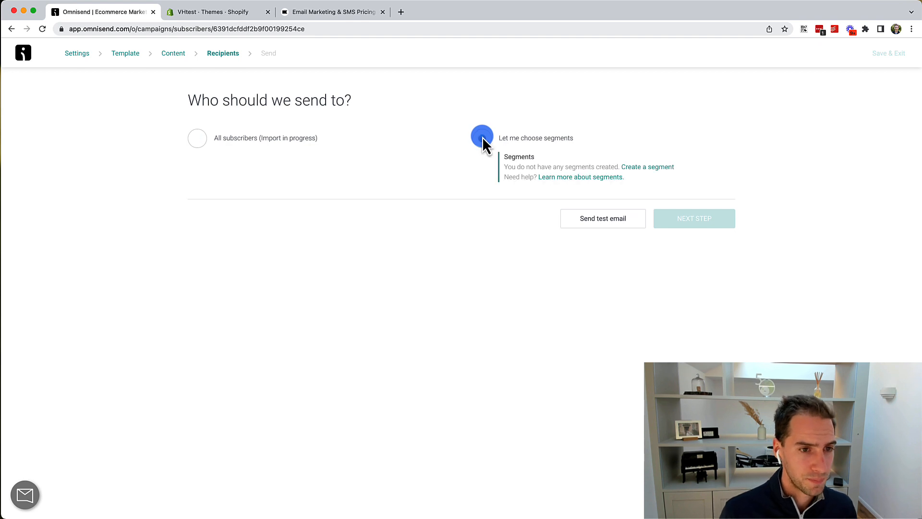
click(641, 167)
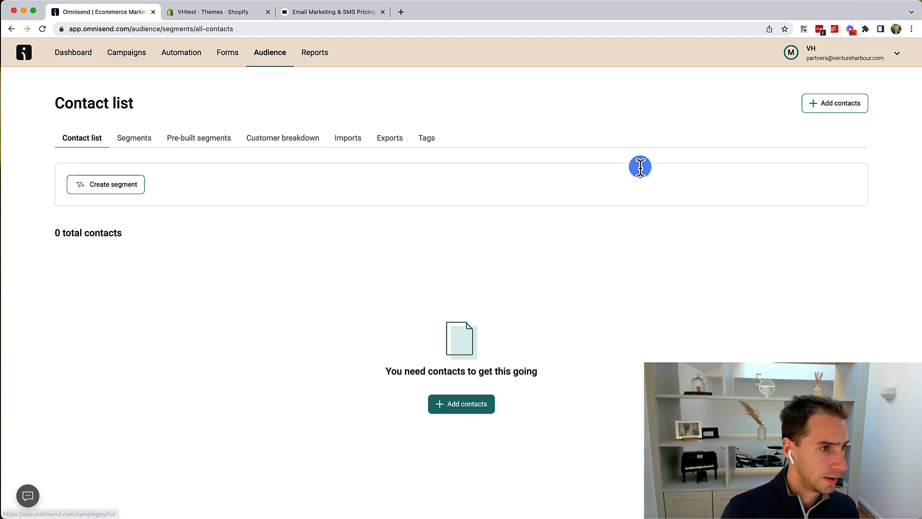
click(266, 59)
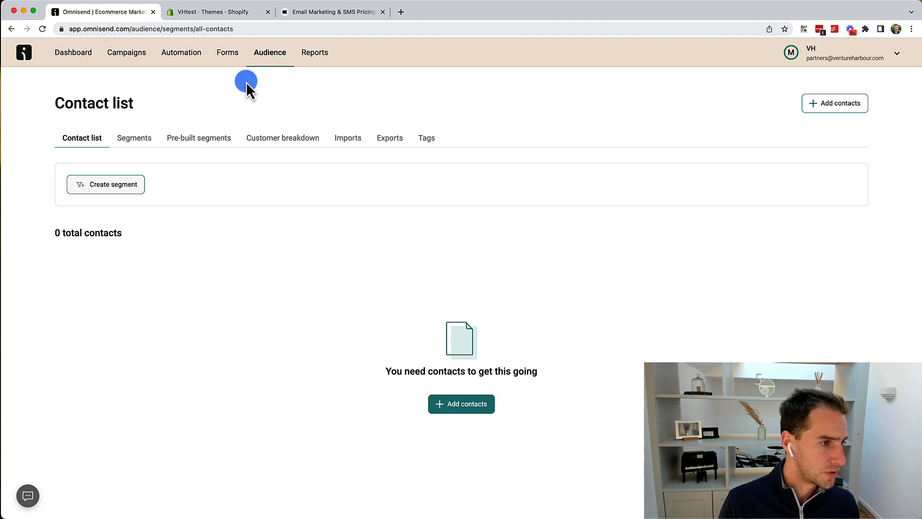
- Look through the pre-built audience segments
click(191, 144)
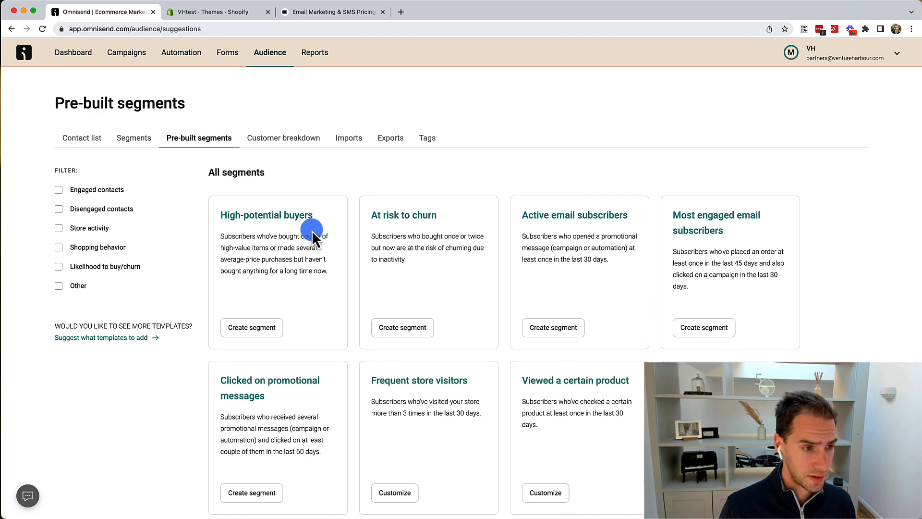
scroll(312, 230, down, 5)
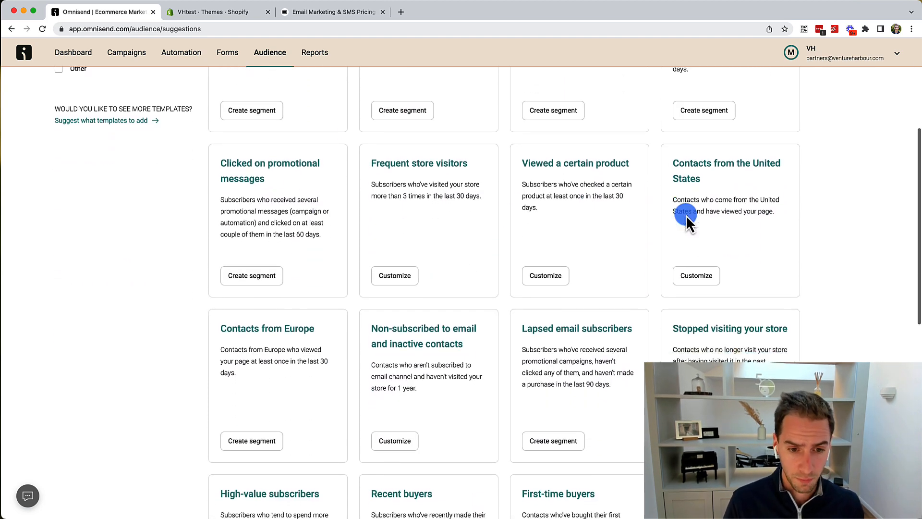
scroll(685, 215, down, 5)
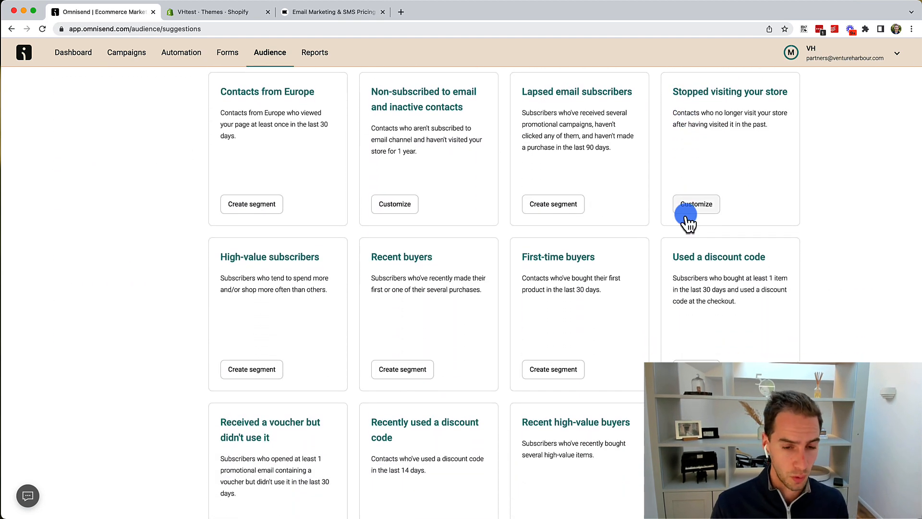
scroll(673, 272, down, 2)
scroll(674, 272, up, 8)
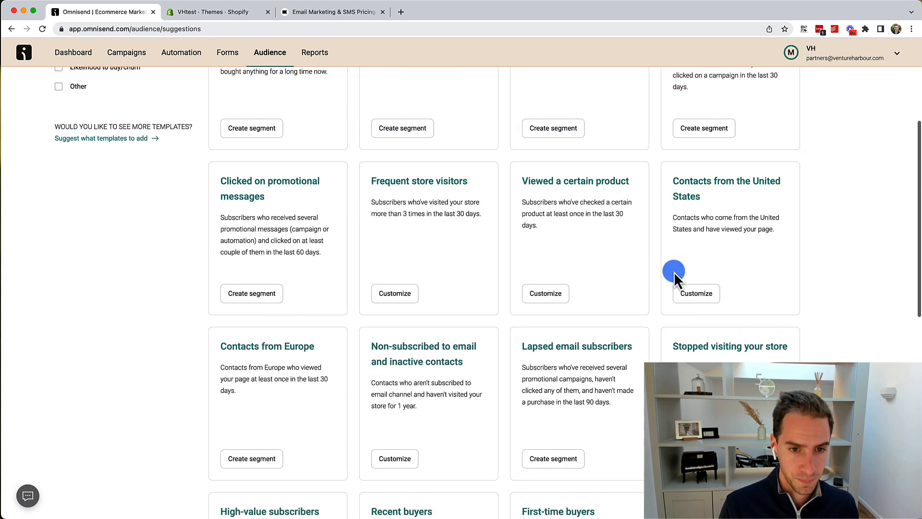
scroll(673, 272, up, 5)
- Add contacts through a file import, uploading the contacts file from the Downloads folder
click(347, 135)
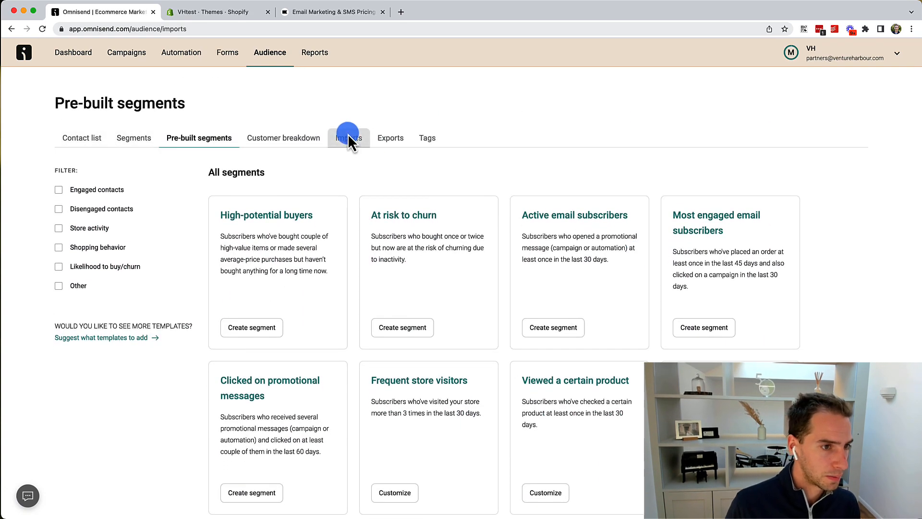
click(835, 104)
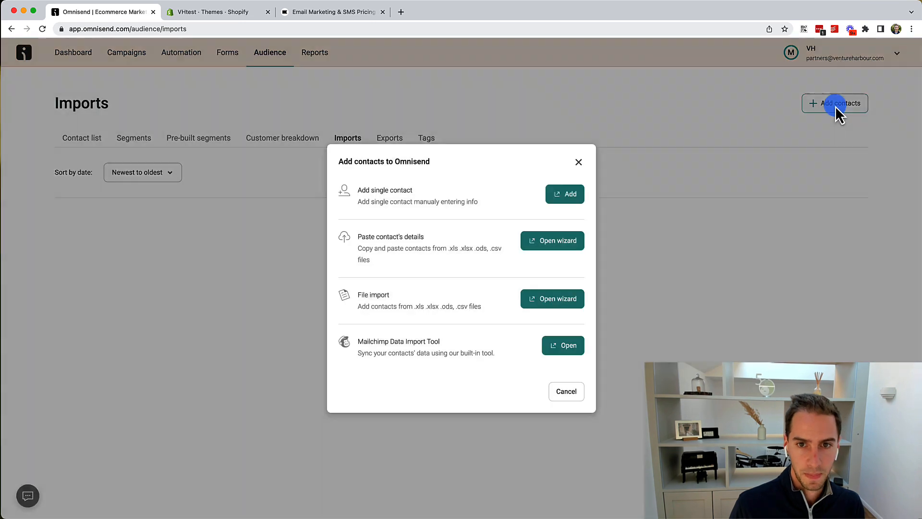
click(551, 300)
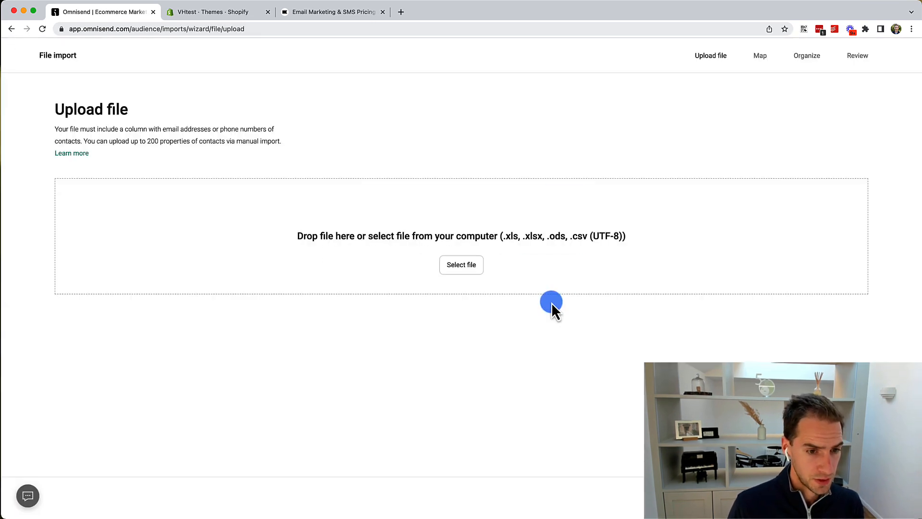
click(475, 266)
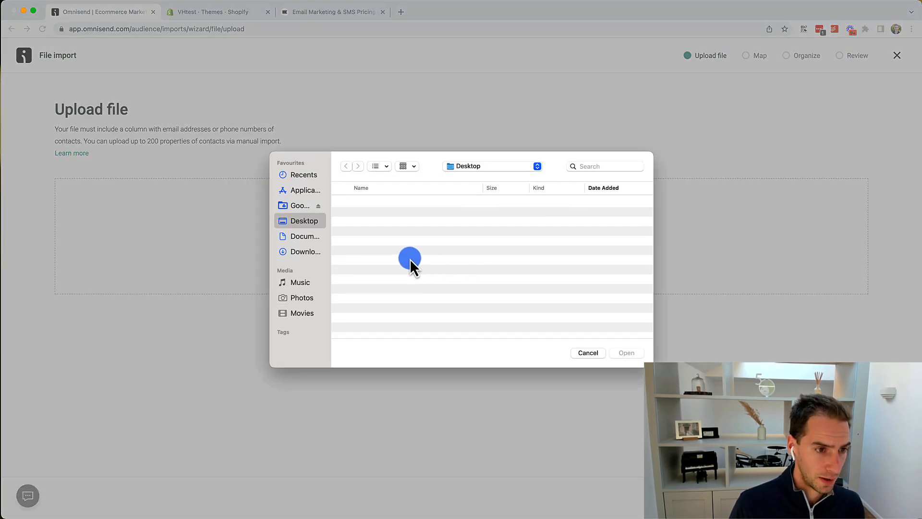
click(298, 249)
double_click(378, 204)
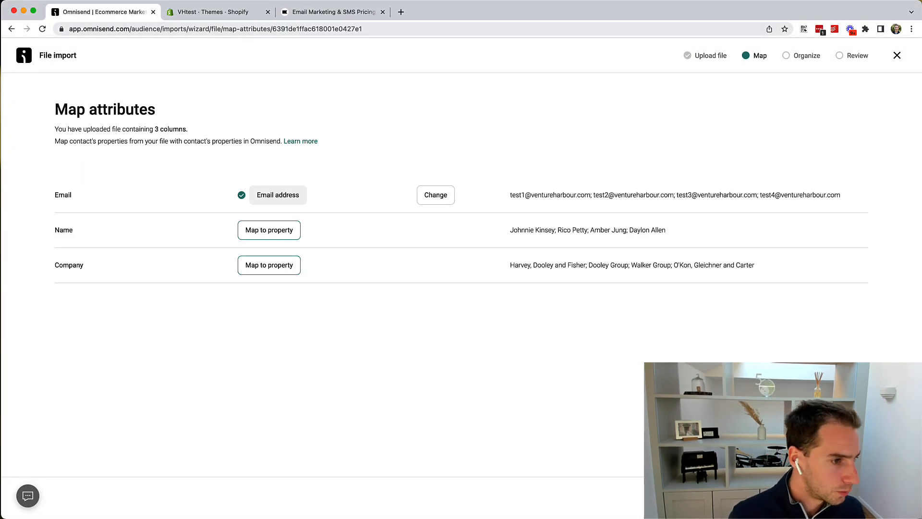
- Map the Name column to First name and the Company column to a new Organization property, and continue to organizing the contacts
click(272, 231)
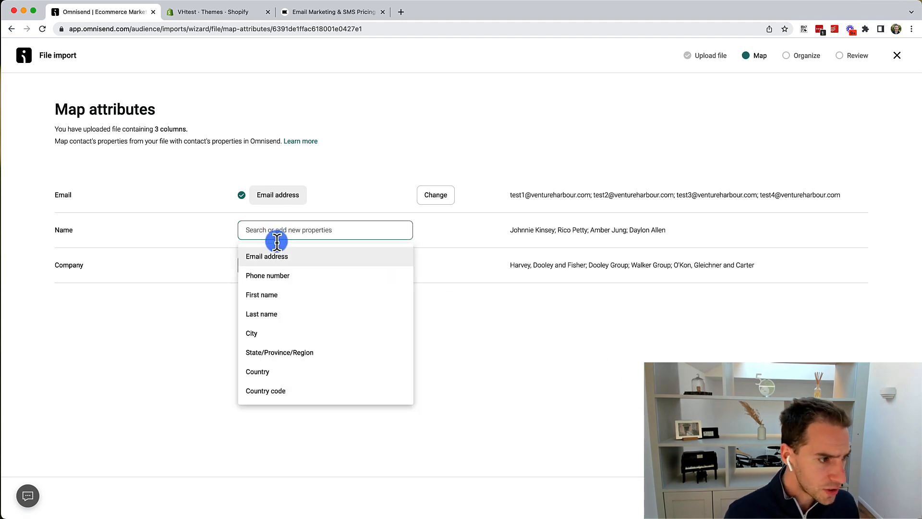
click(286, 295)
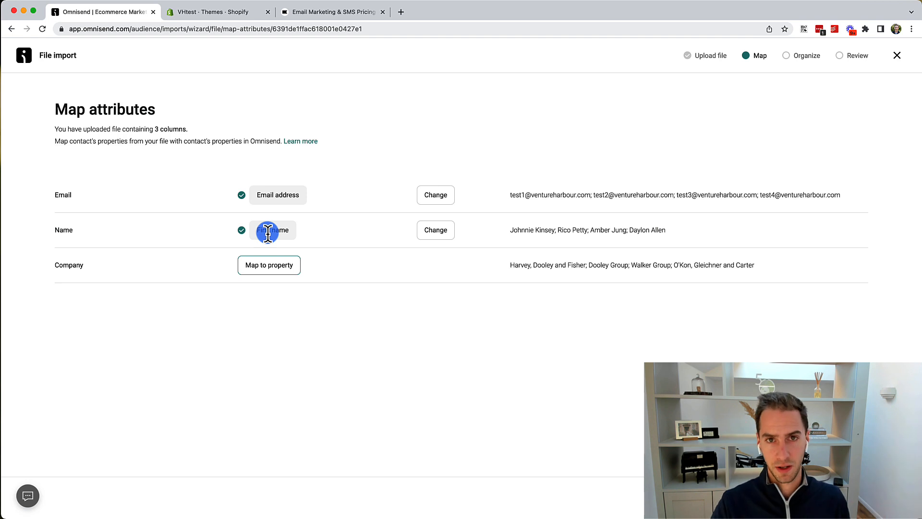
click(282, 263)
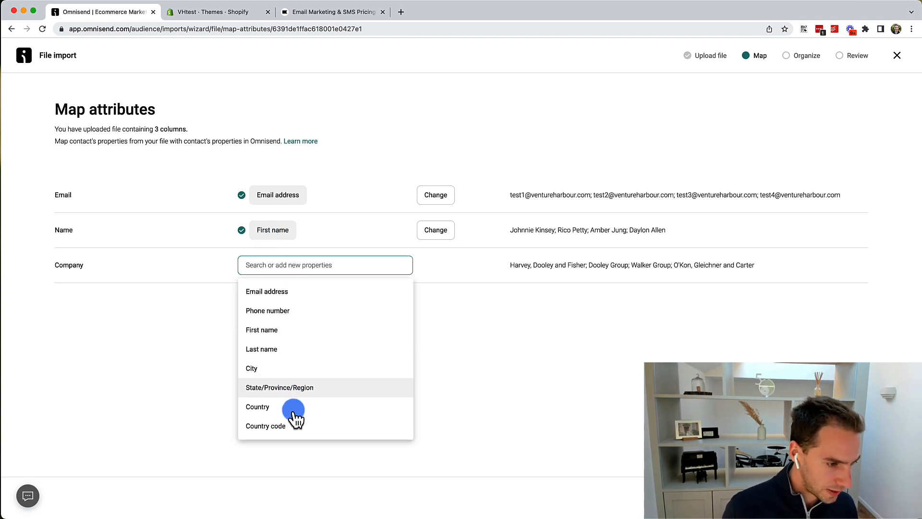
scroll(294, 412, down, 5)
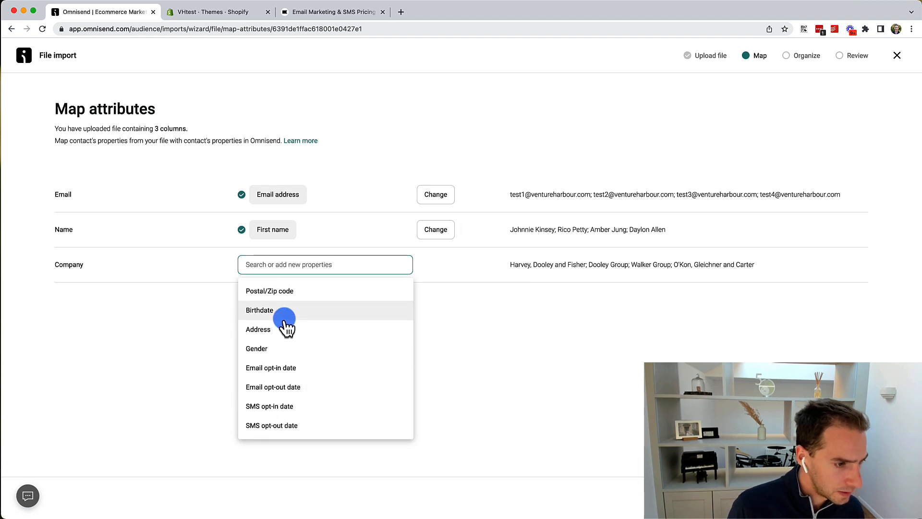
click(269, 264)
text(compan)
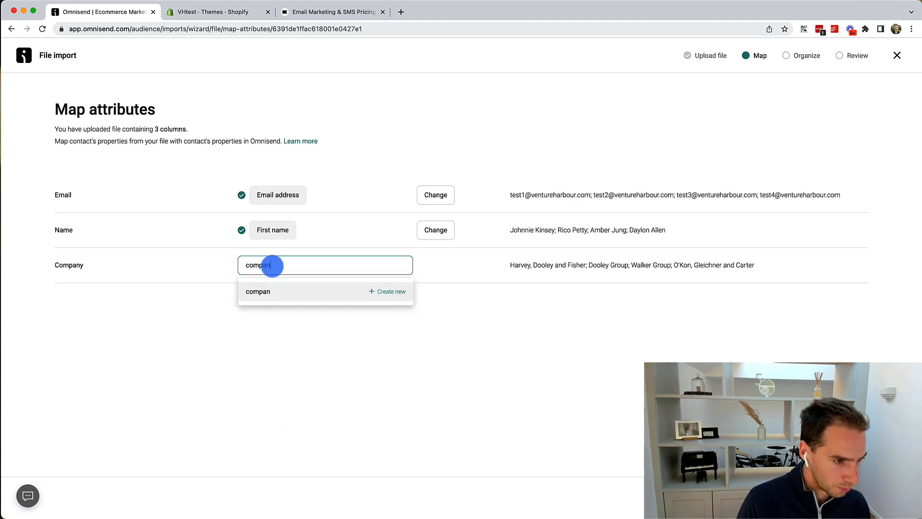
text(organz)
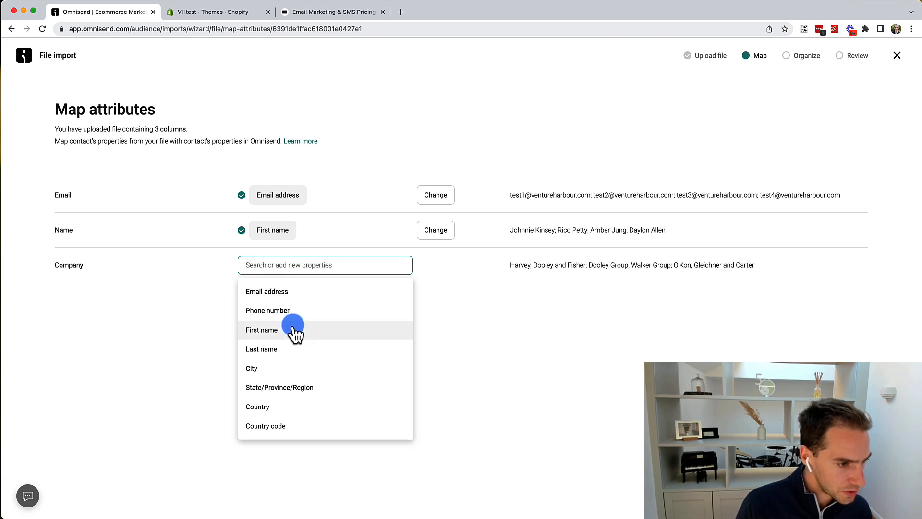
scroll(294, 332, down, 3)
scroll(294, 331, down, 3)
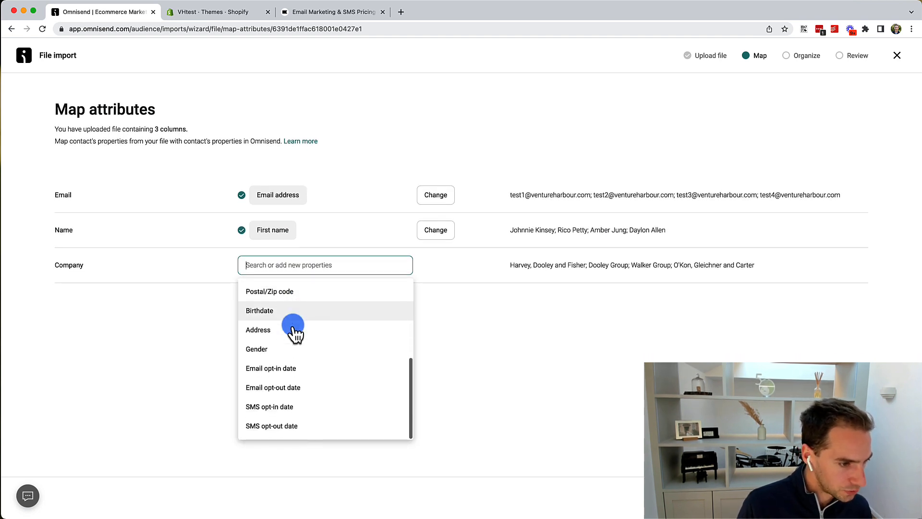
scroll(294, 331, up, 5)
text(Organization)
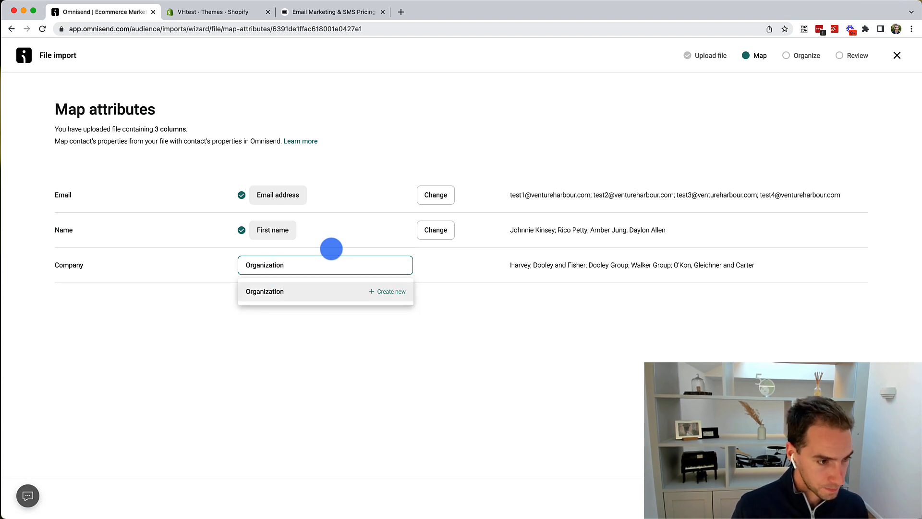
click(381, 292)
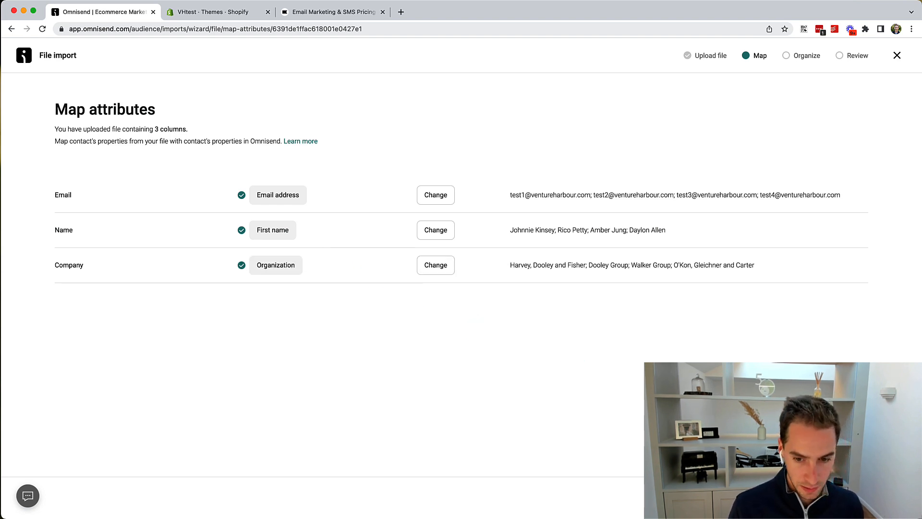
click(846, 497)
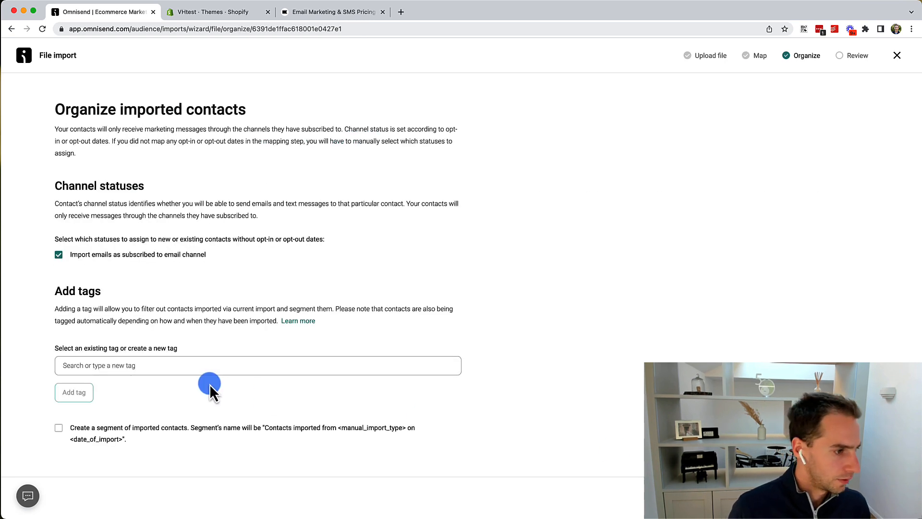
- Run the contact import with the tag "test" and a segment created from the imported contacts
click(121, 369)
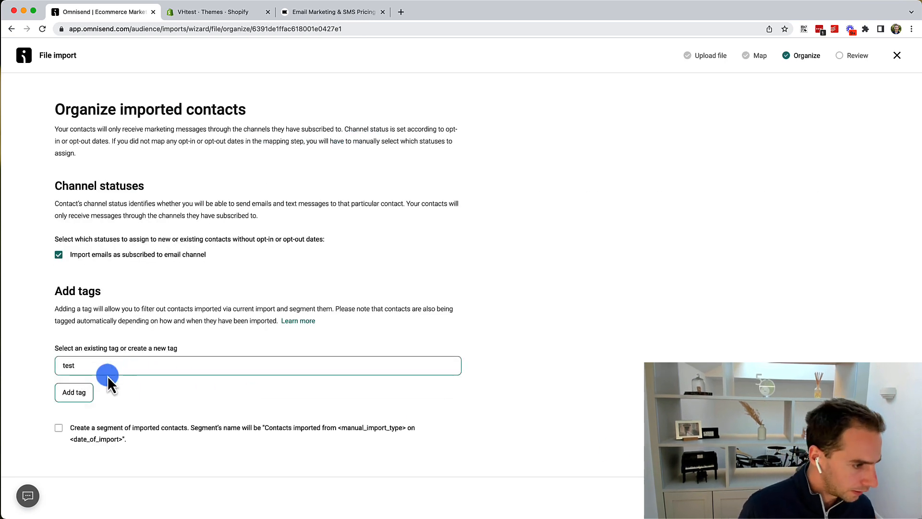
click(73, 391)
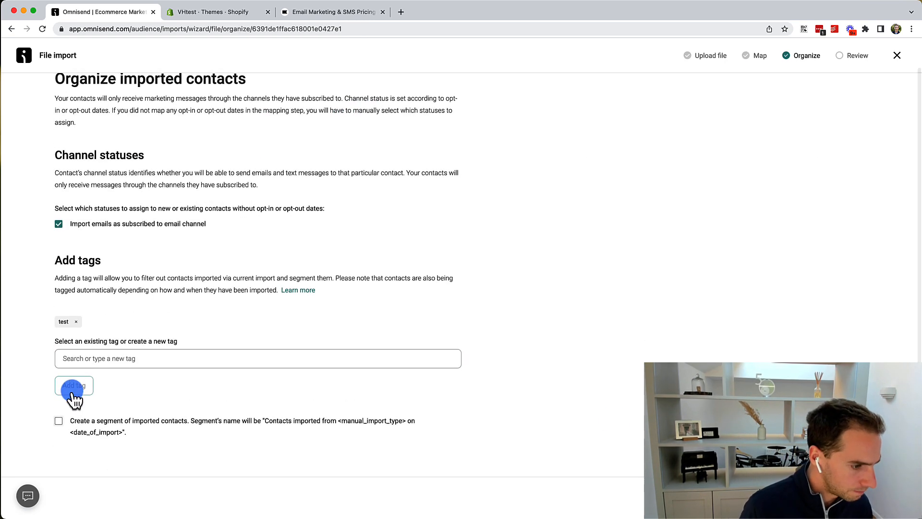
click(227, 421)
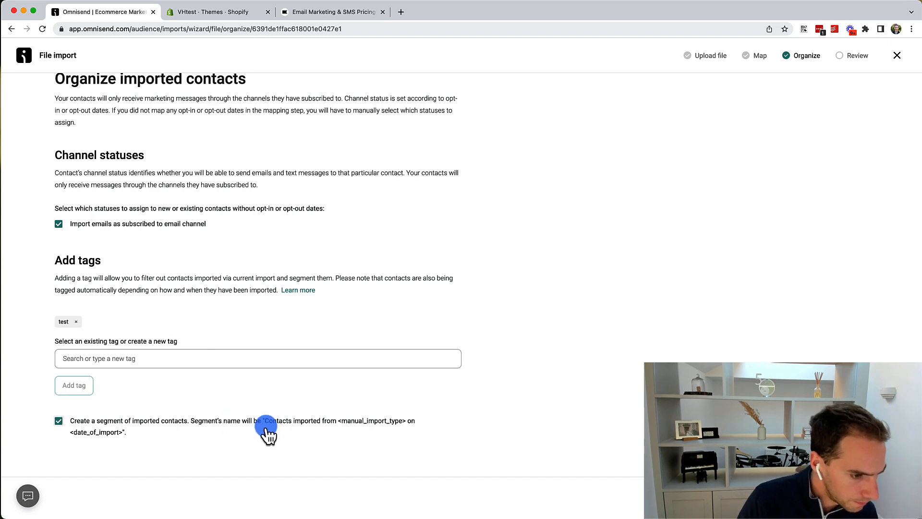
click(881, 497)
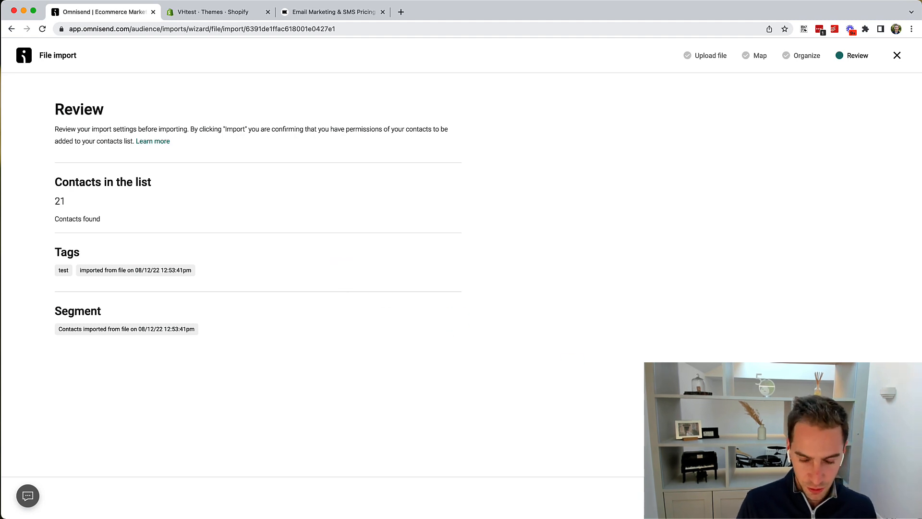
click(882, 498)
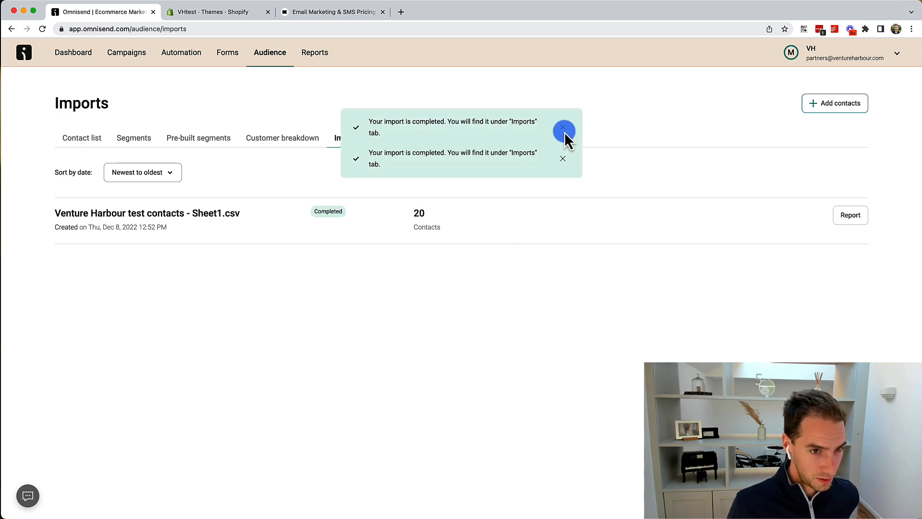
click(563, 159)
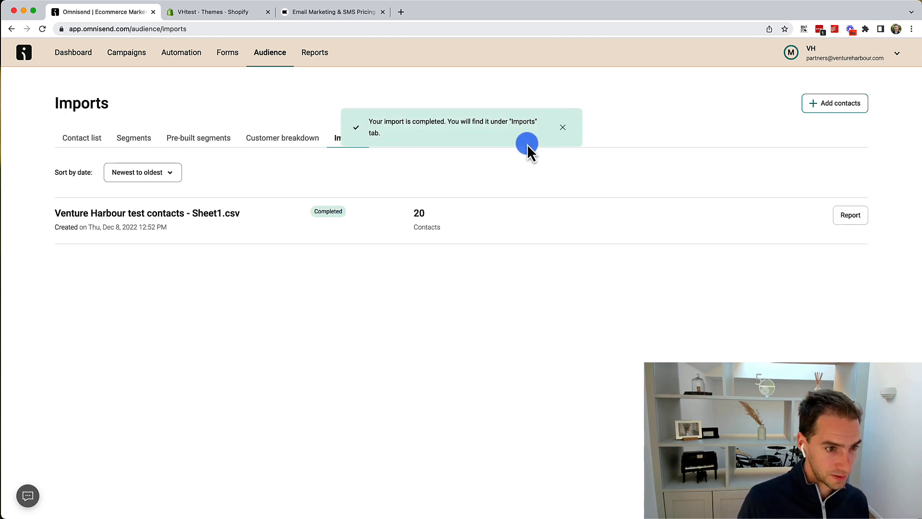
- Open the first contact in the contact list and review the profile's details, tags and segments
click(73, 138)
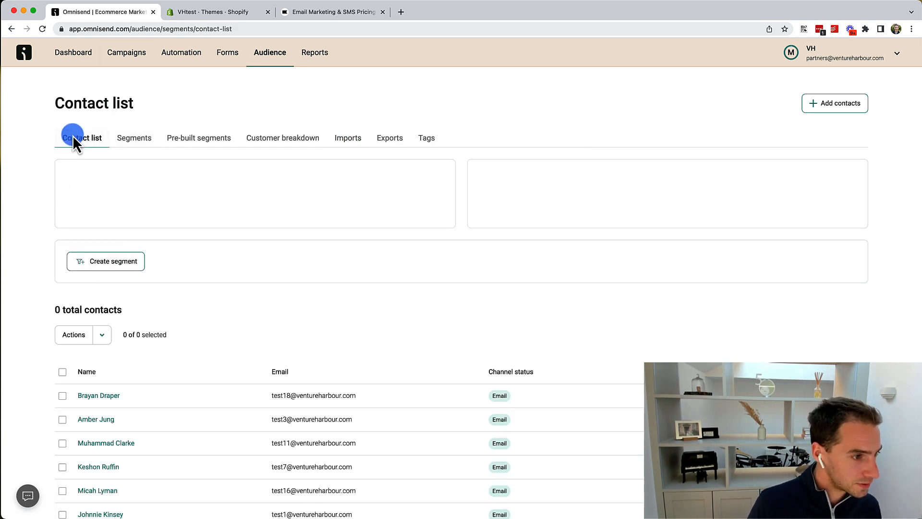
scroll(73, 137, down, 3)
click(95, 271)
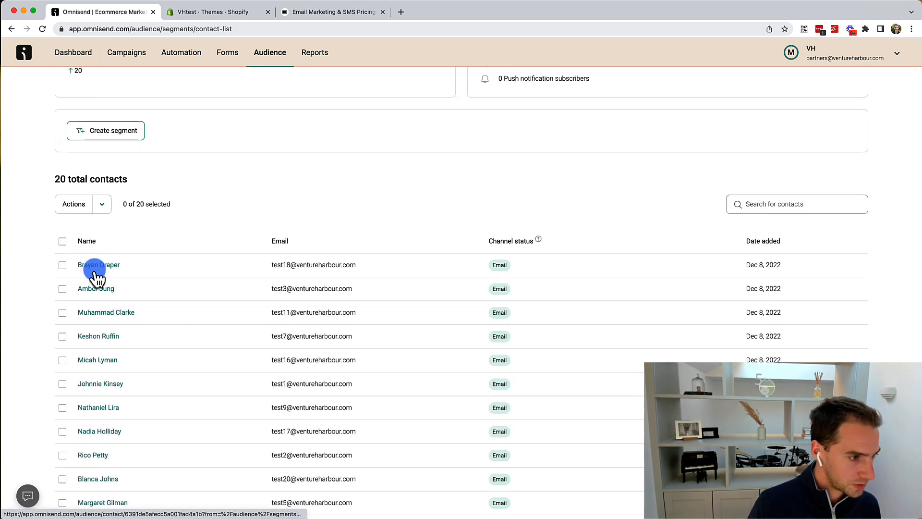
scroll(402, 166, down, 2)
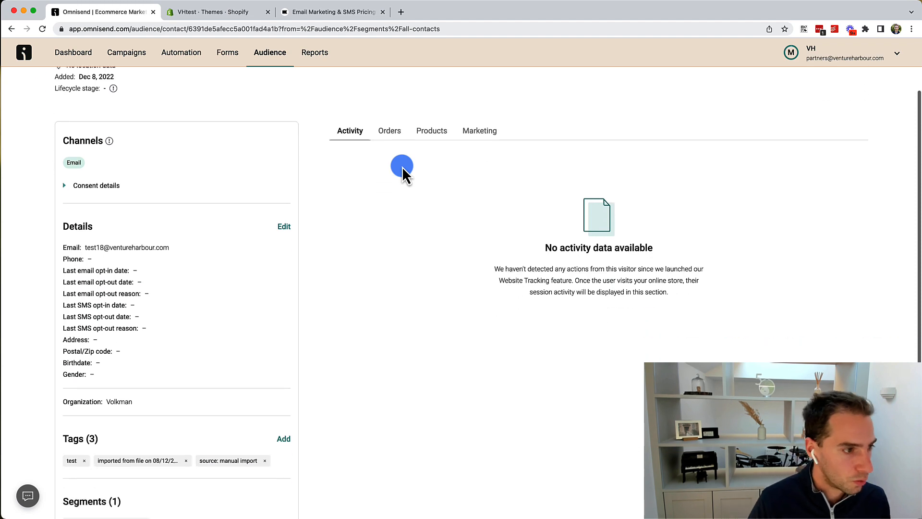
scroll(144, 173, down, 2)
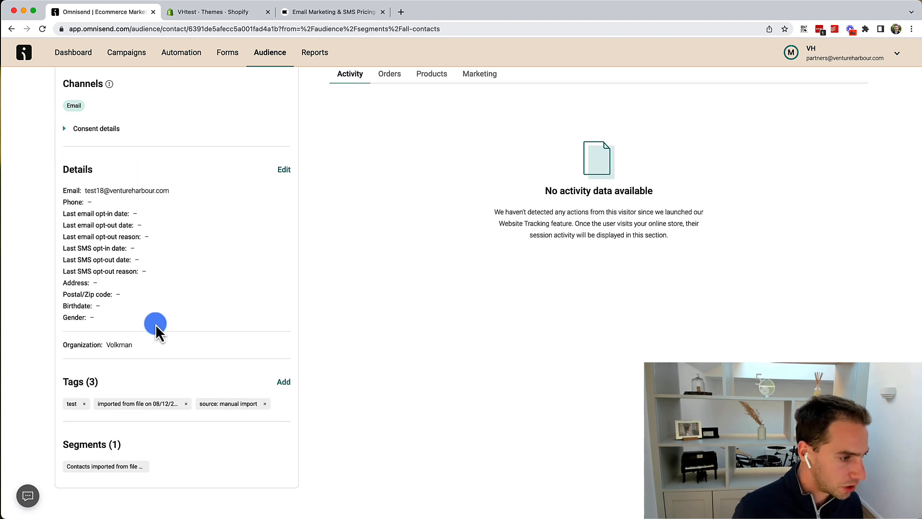
scroll(155, 326, up, 4)
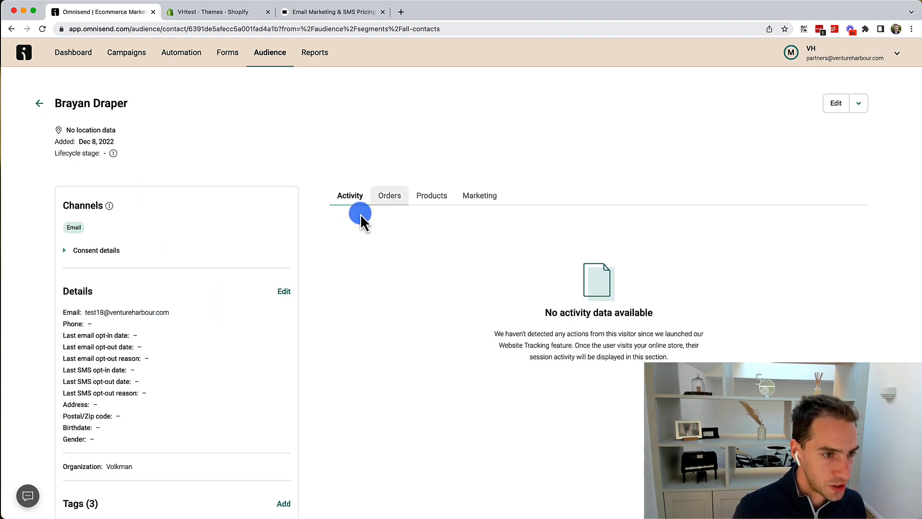
- Check the contact's order, product and marketing history
click(390, 202)
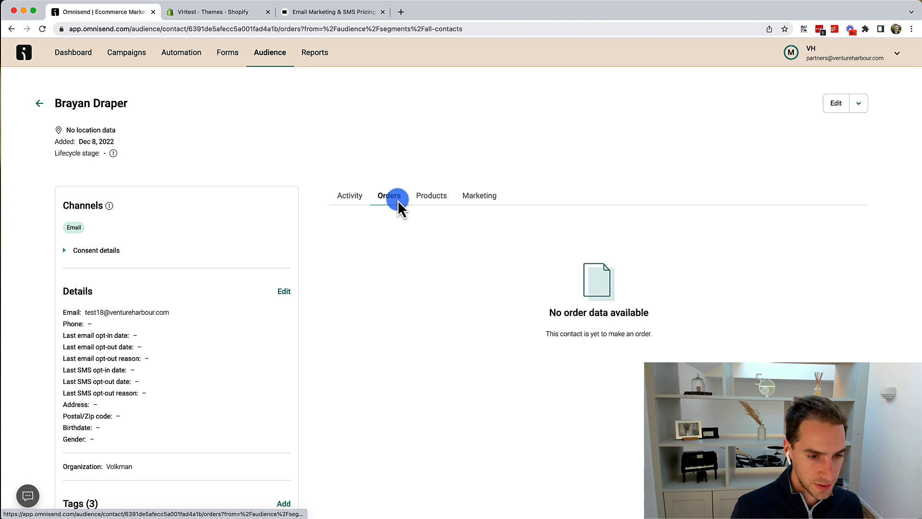
click(430, 198)
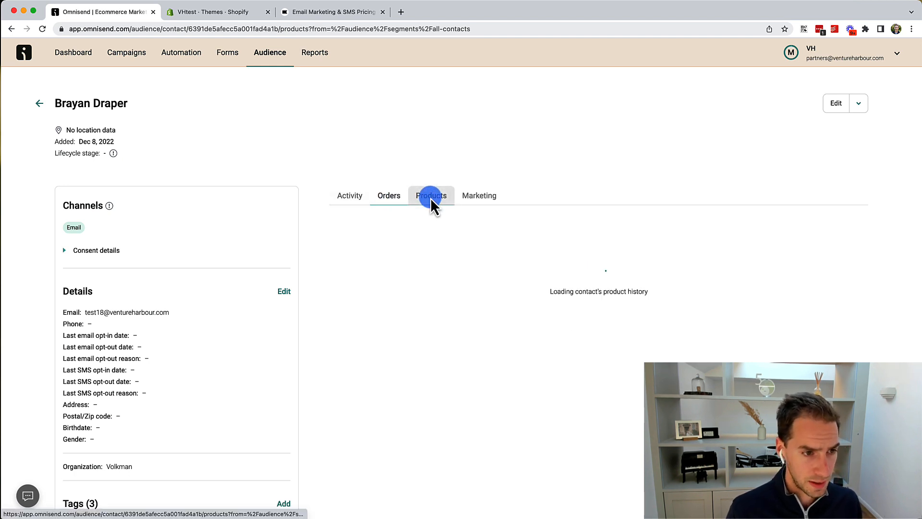
click(493, 197)
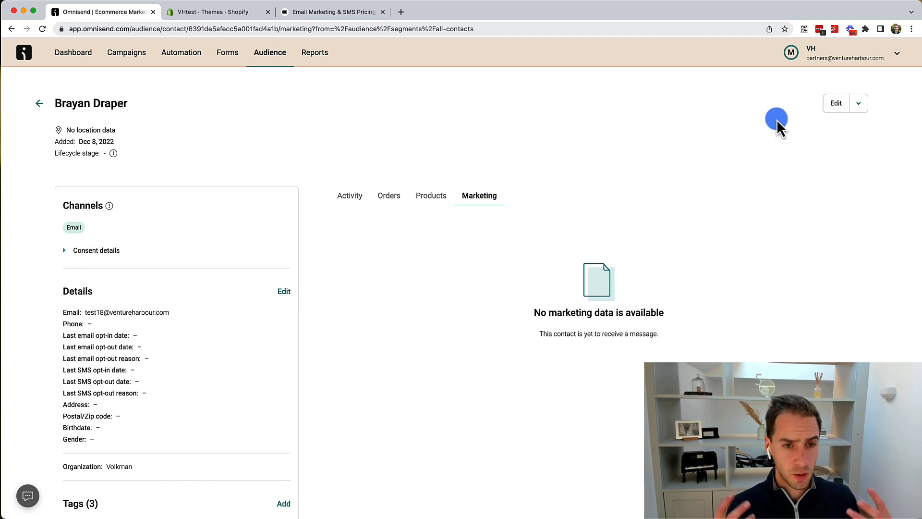
- Examine the contact's email consent details and the further actions offered for the profile, and return to the product history
scroll(149, 148, down, 3)
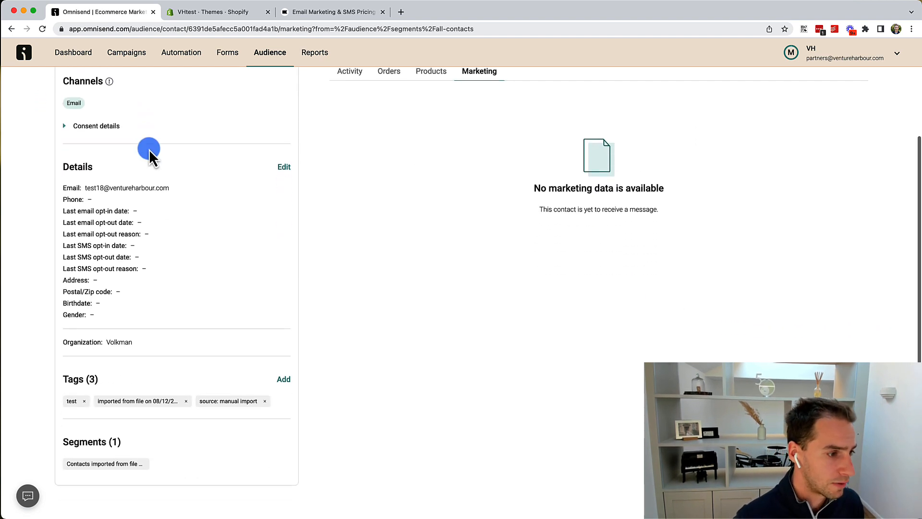
scroll(148, 154, up, 3)
click(76, 249)
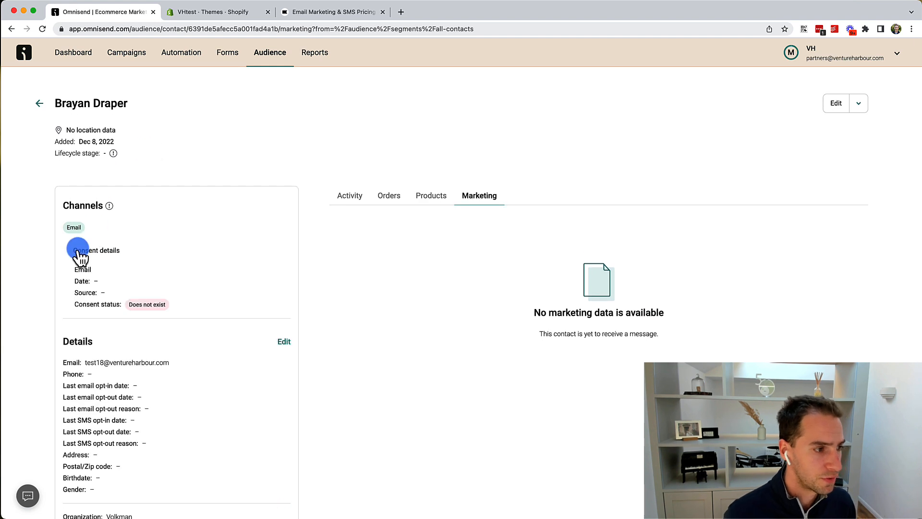
click(862, 111)
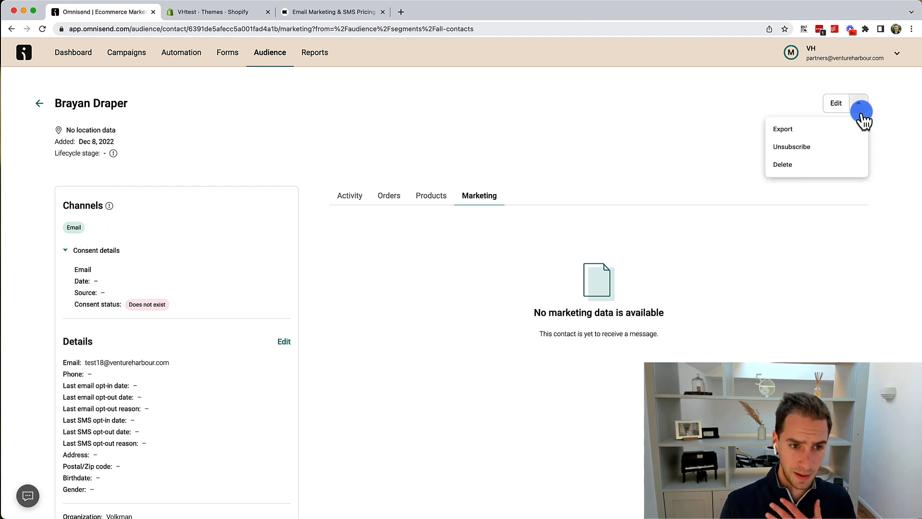
click(407, 172)
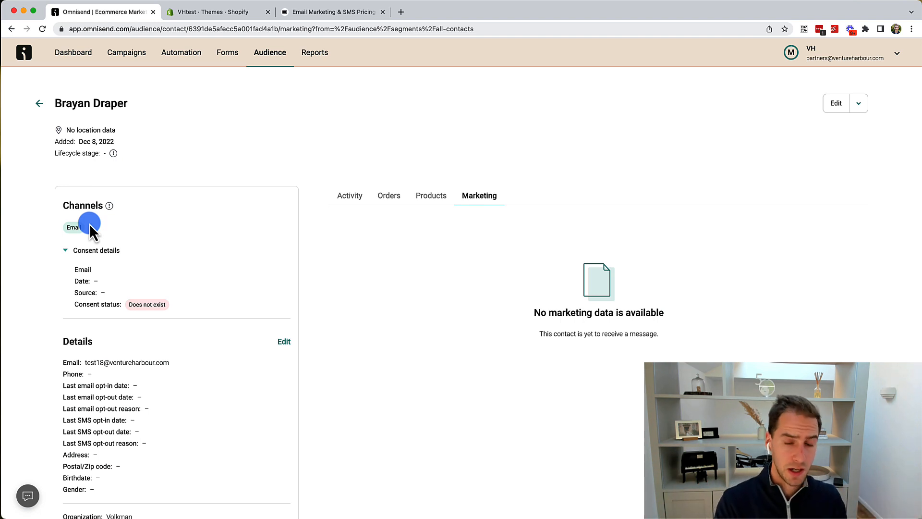
click(439, 203)
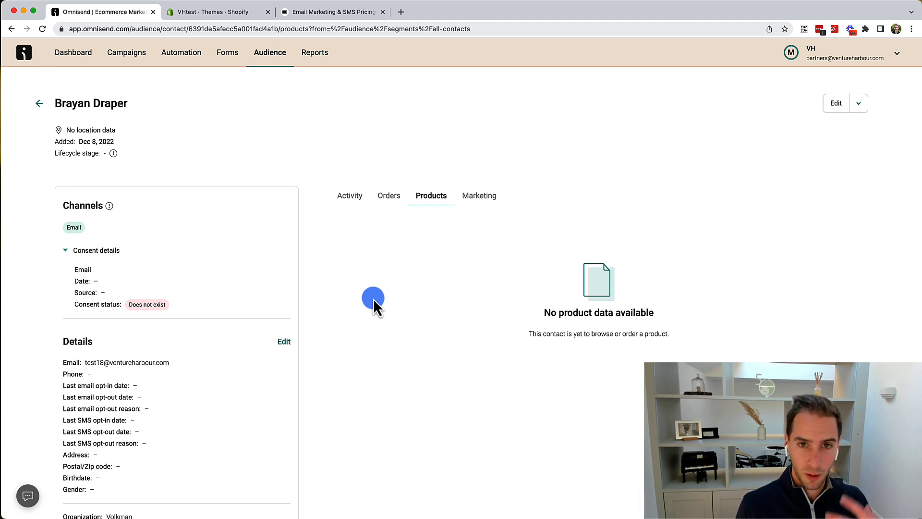
- Open the segment created by the file import and review its filter conditions and contacts
click(40, 103)
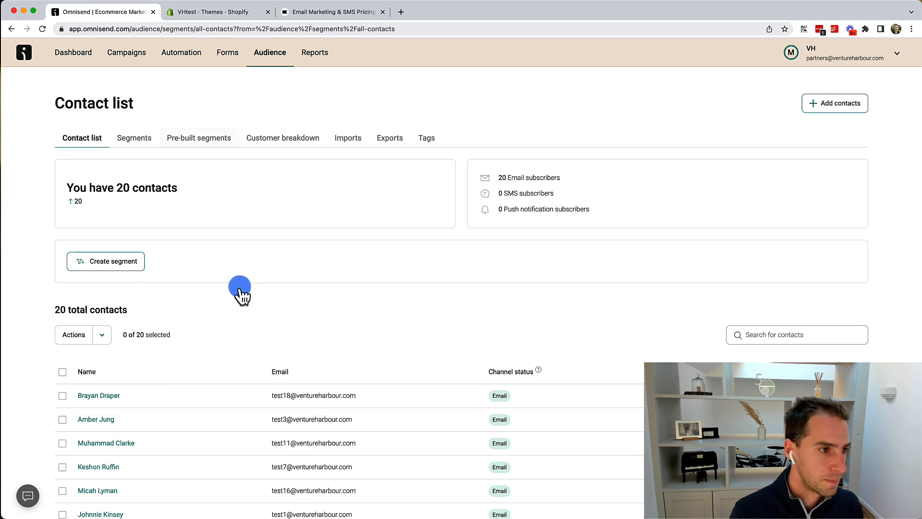
click(136, 141)
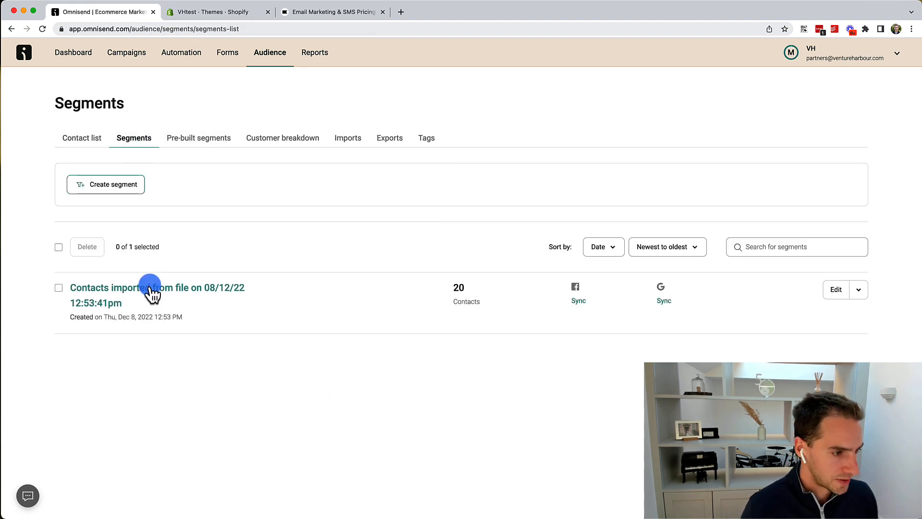
click(150, 284)
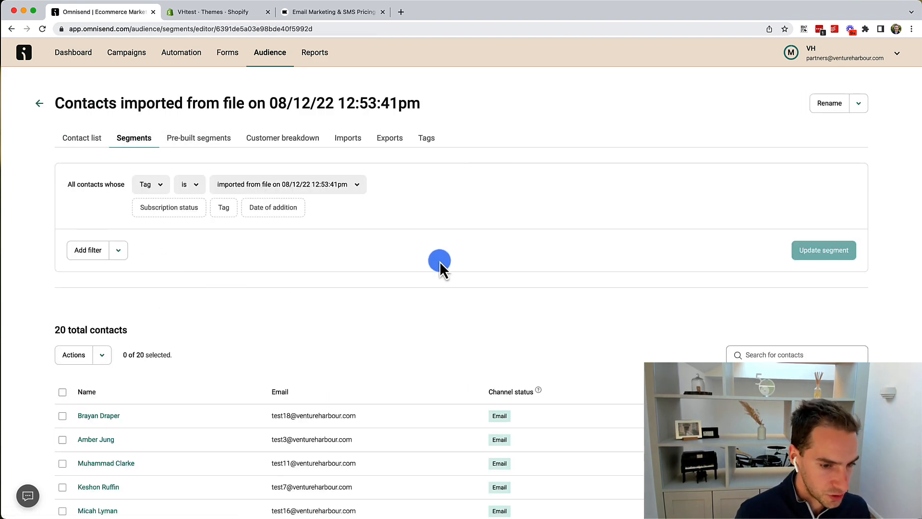
scroll(520, 255, down, 8)
scroll(520, 255, up, 9)
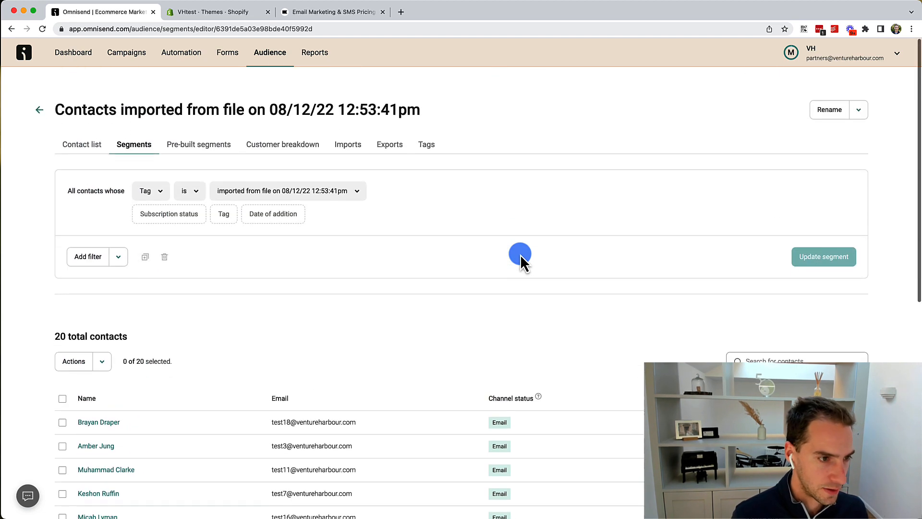
scroll(307, 421, down, 1)
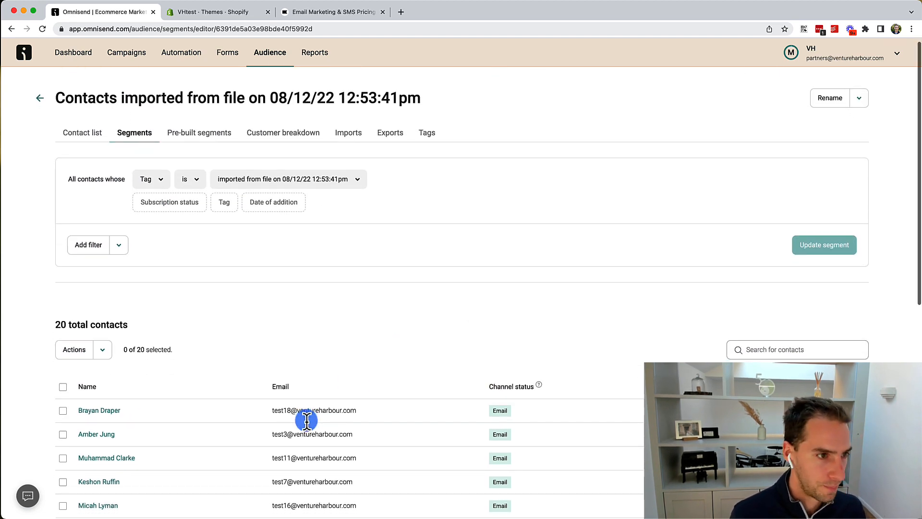
- Open the customer breakdown and examine the returning customers rate and average order value
click(299, 113)
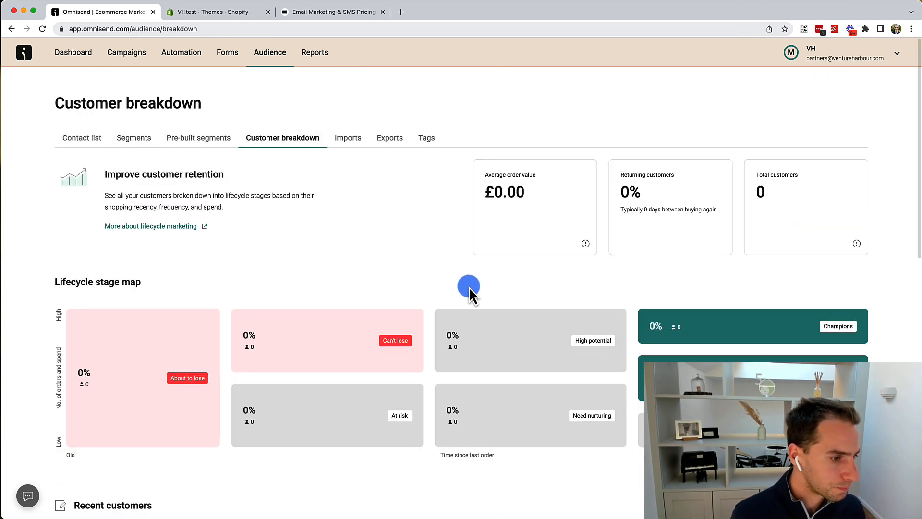
scroll(480, 297, down, 2)
scroll(479, 297, up, 1)
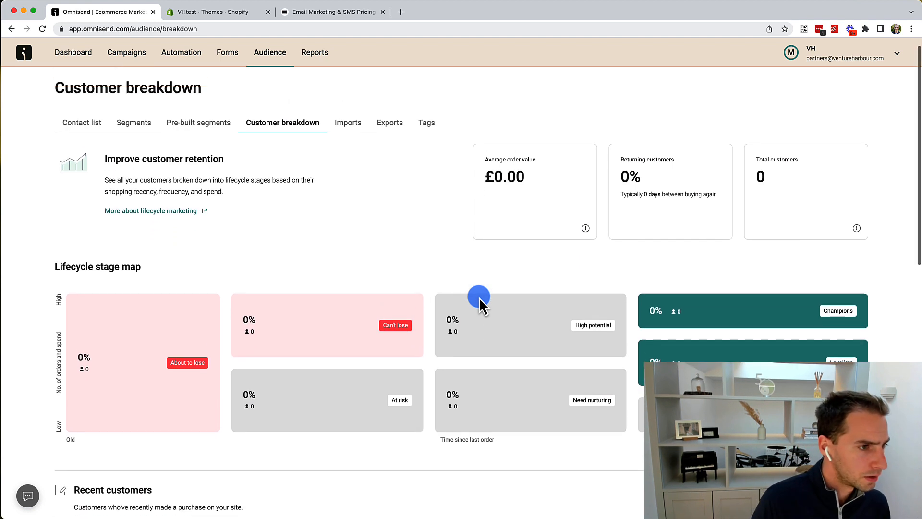
scroll(479, 296, up, 1)
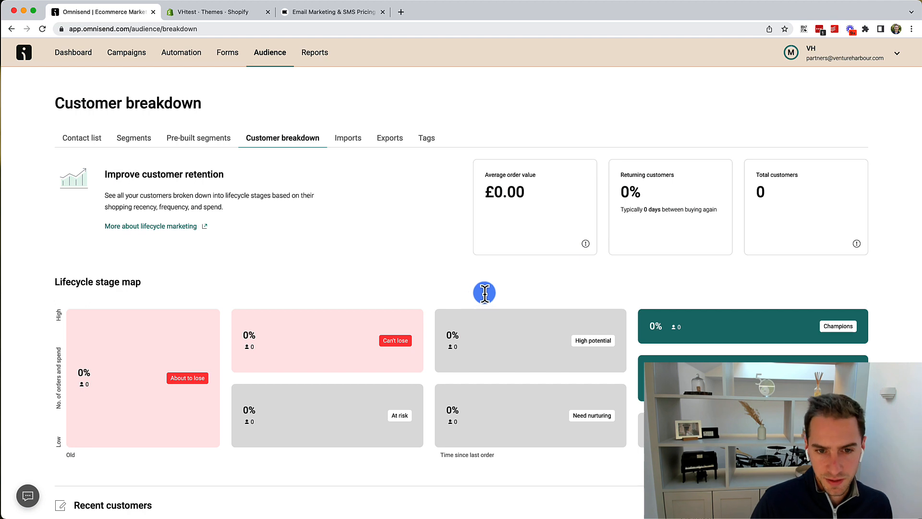
drag(626, 199, 619, 194)
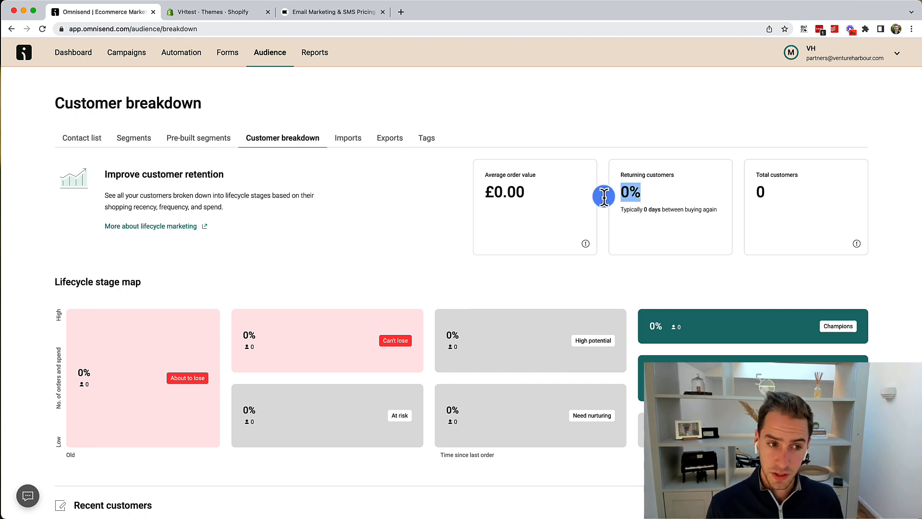
double_click(521, 190)
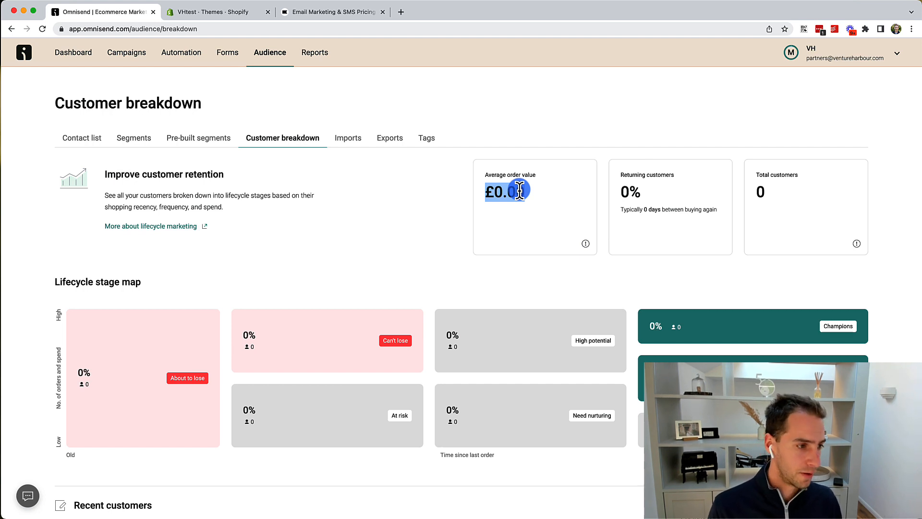
click(506, 192)
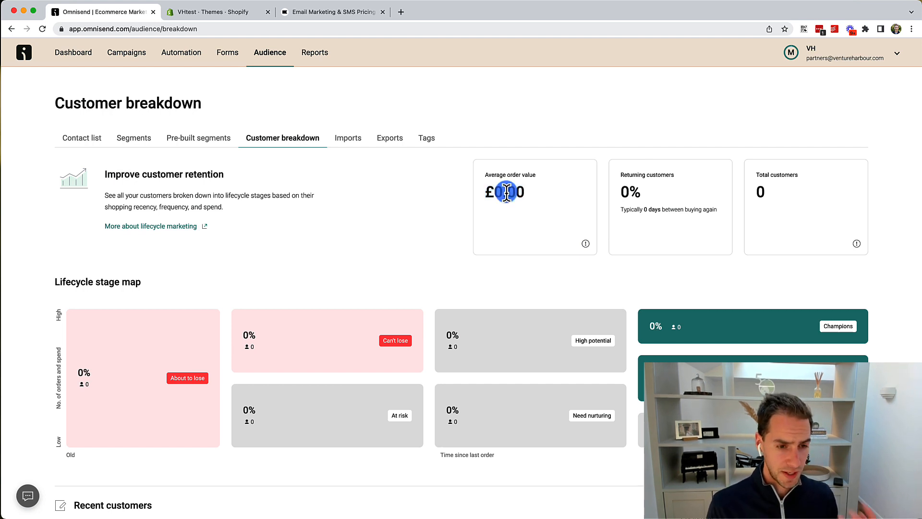
- Review the lifecycle stage map and the customer stage descriptions, from recent customers to about to lose
scroll(531, 247, down, 5)
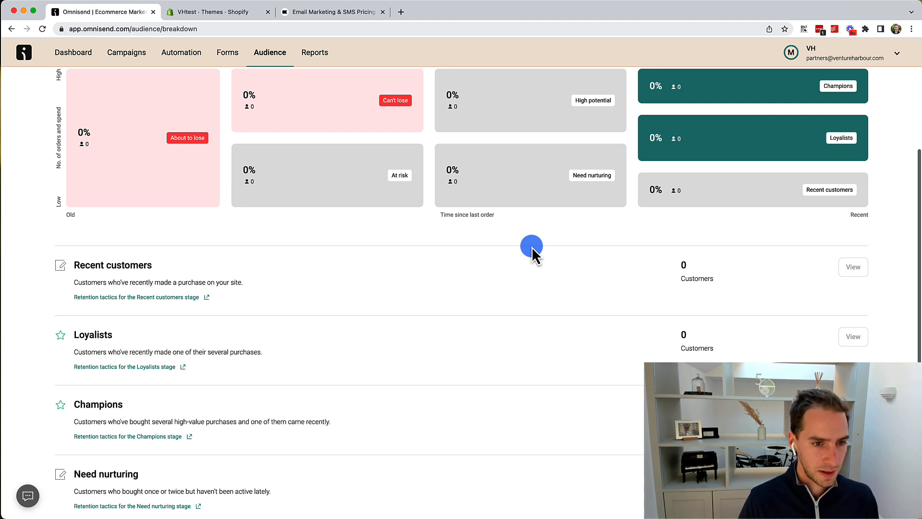
scroll(531, 246, up, 4)
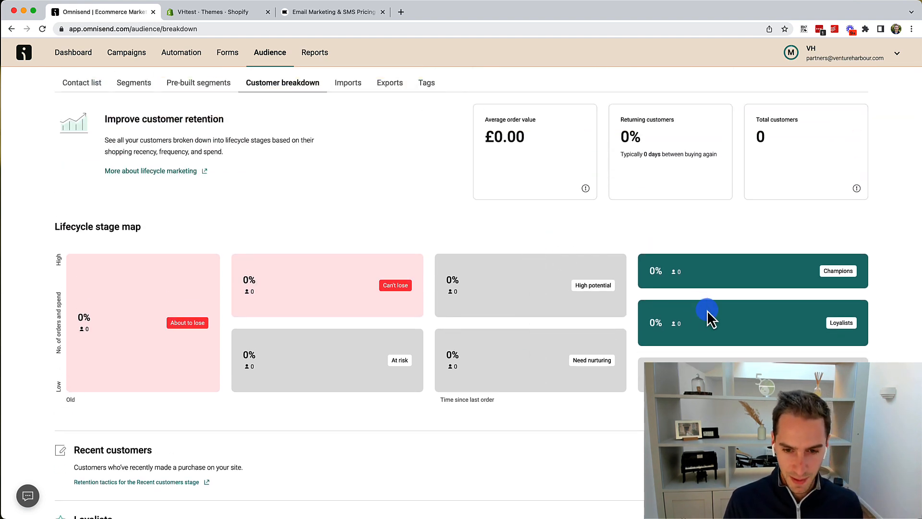
scroll(707, 310, up, 1)
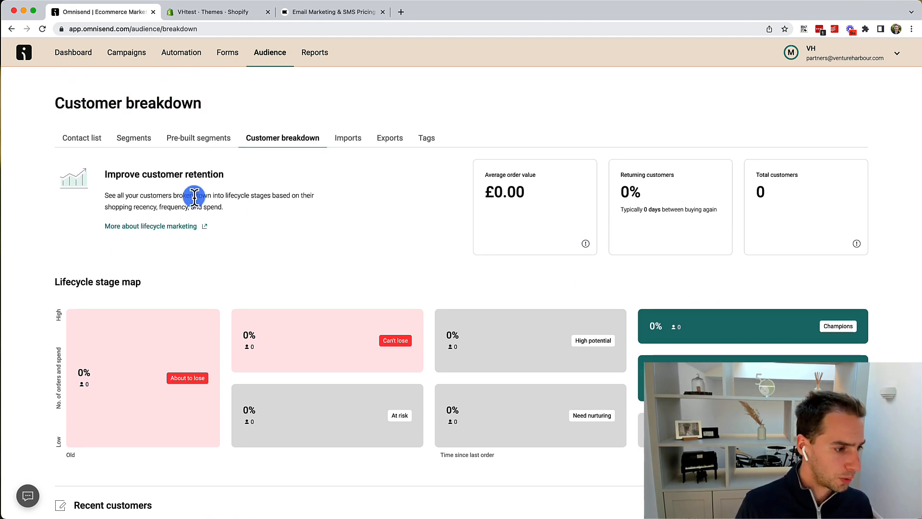
scroll(194, 198, down, 15)
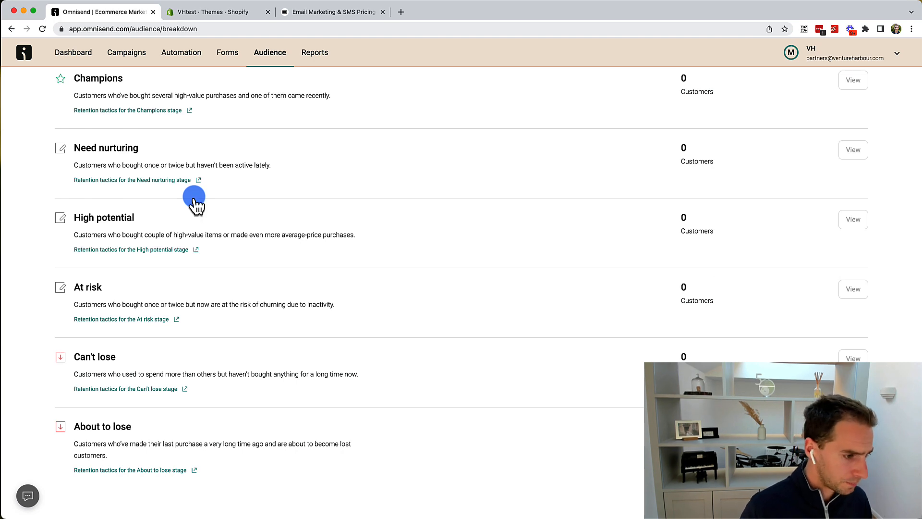
scroll(195, 204, up, 5)
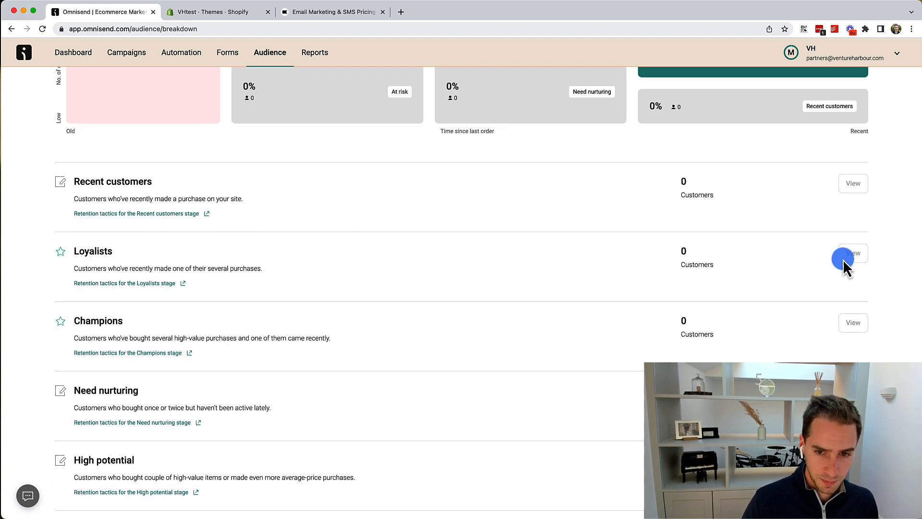
scroll(589, 279, up, 4)
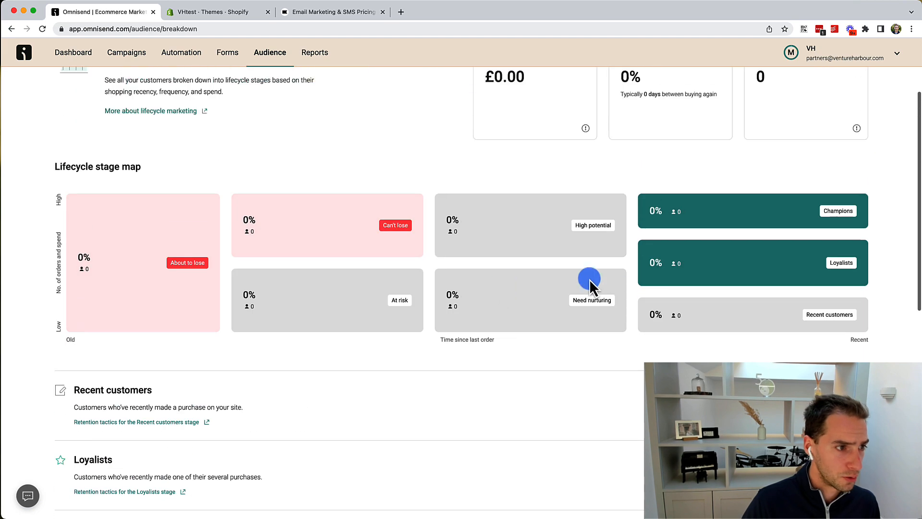
scroll(340, 298, up, 2)
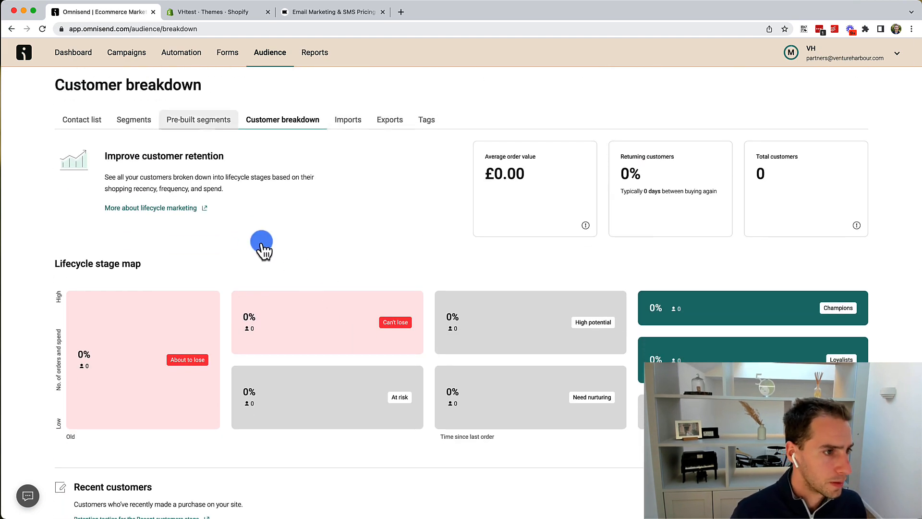
- Revisit the contact list and segments, and look over the pre-built segment templates
click(89, 126)
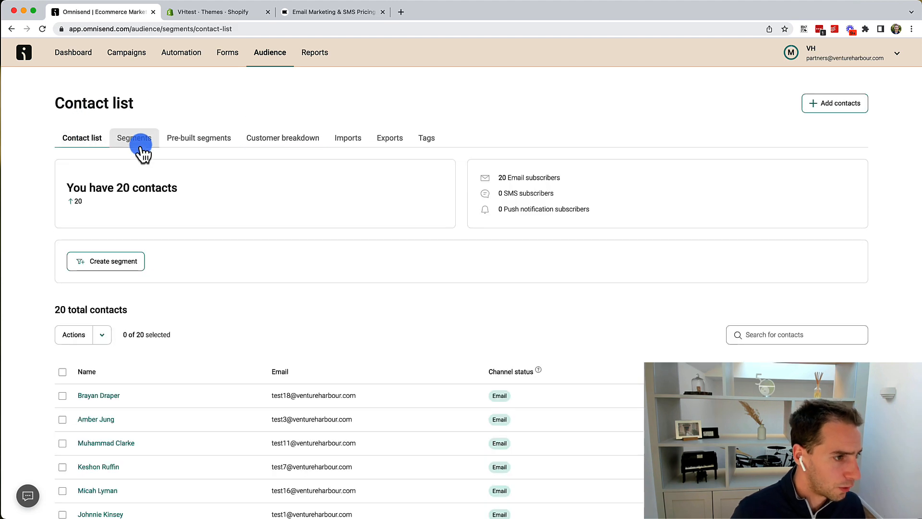
click(137, 143)
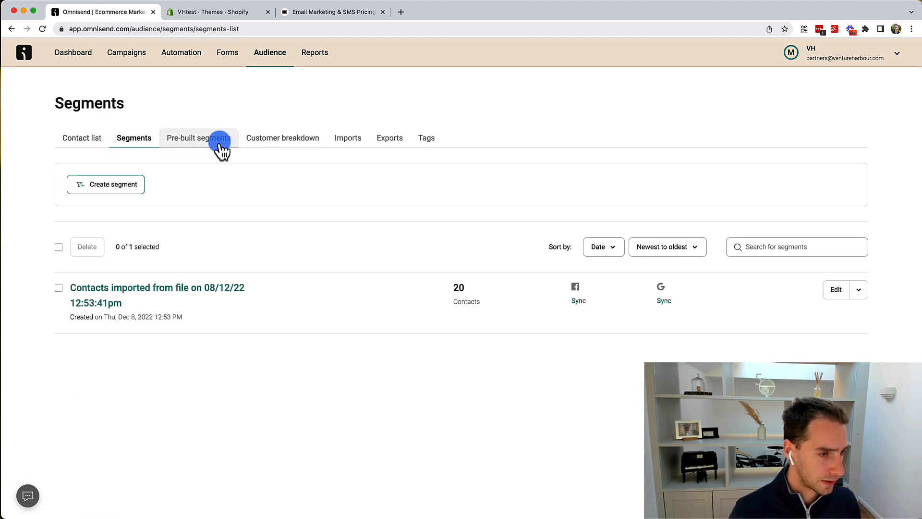
click(220, 144)
scroll(220, 143, down, 2)
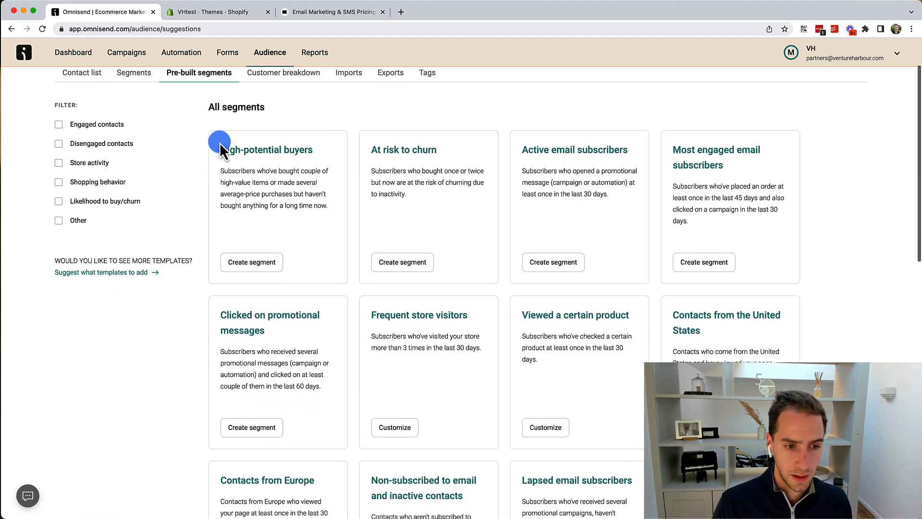
scroll(202, 111, up, 2)
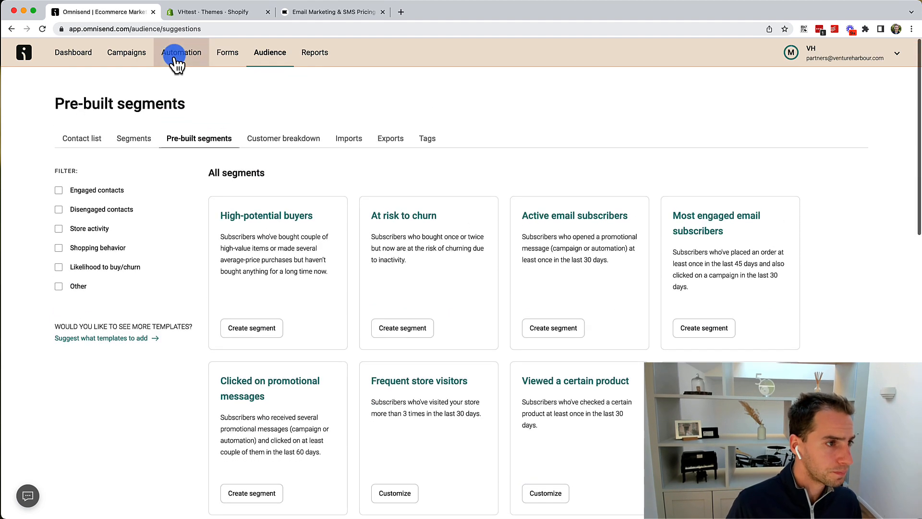
- Delete the draft automation workflow "Venture Harbour Annual Test"
click(175, 60)
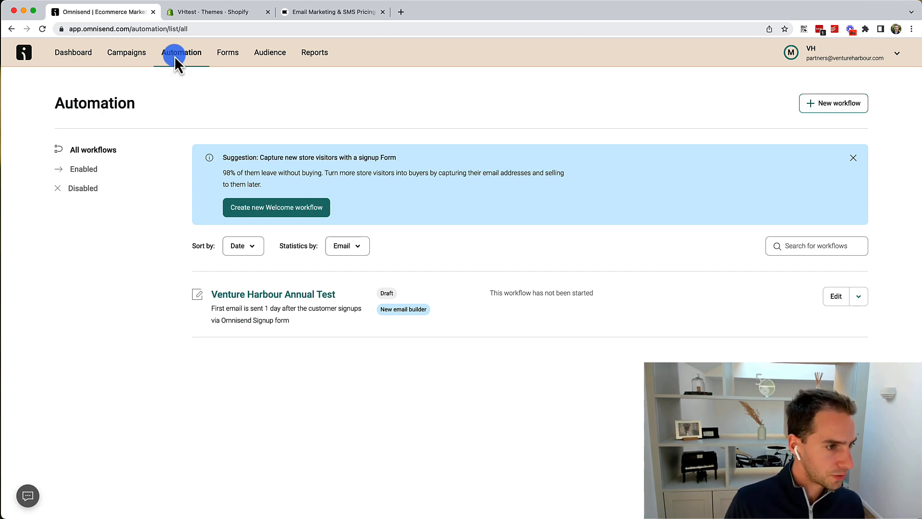
click(858, 296)
click(824, 345)
click(574, 301)
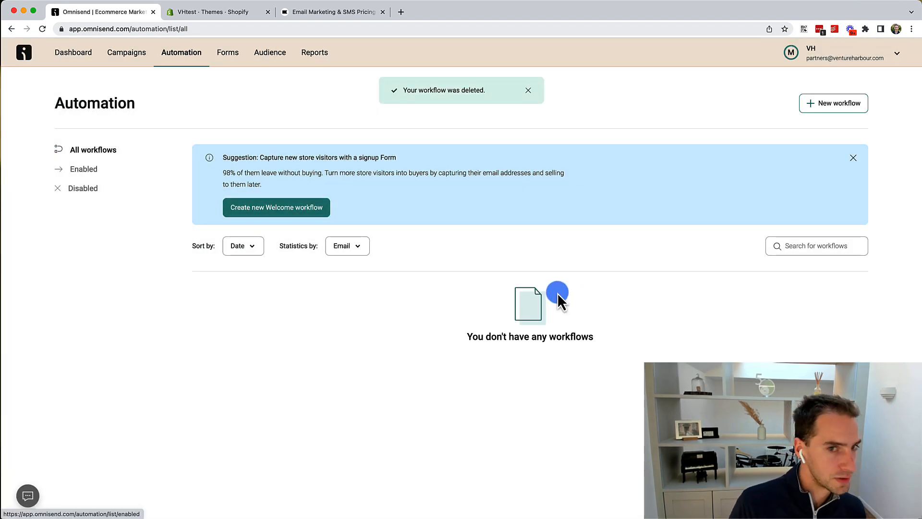
- Check the enabled workflows, and start a new workflow to browse the recommended and abandoned checkout templates
click(83, 171)
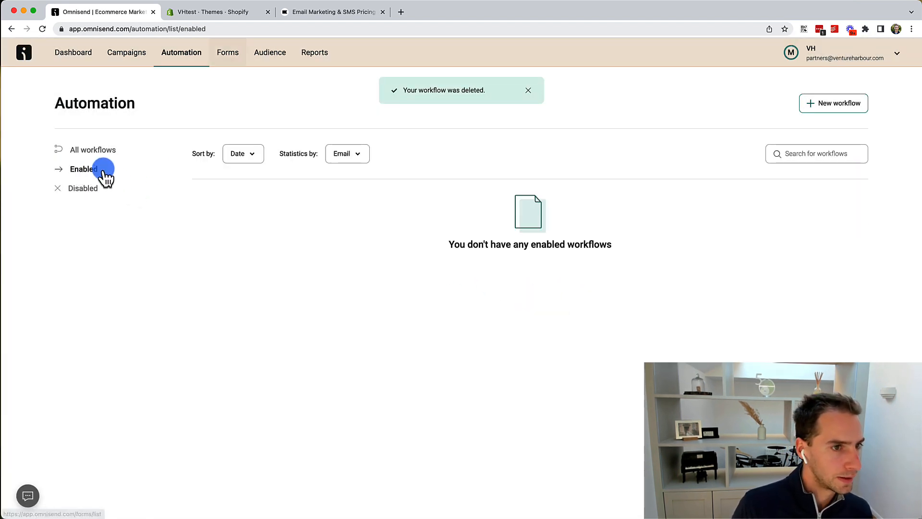
click(827, 110)
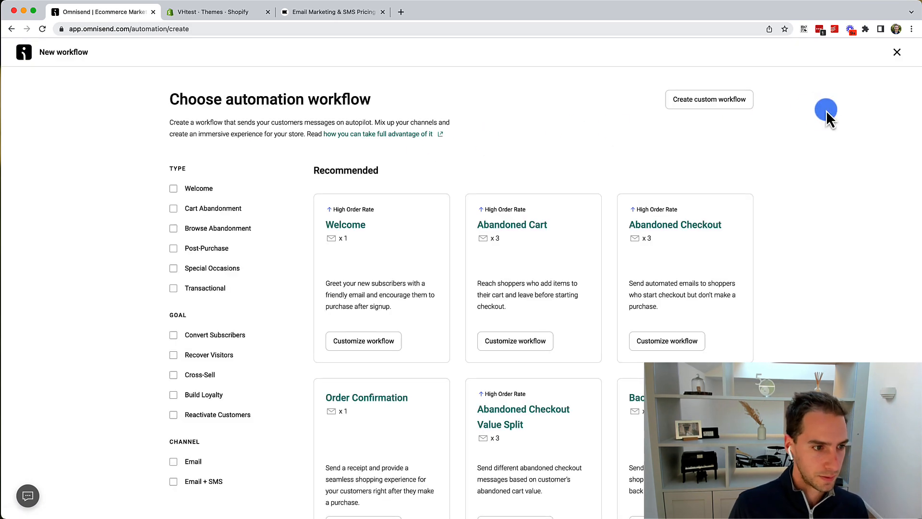
scroll(654, 269, down, 3)
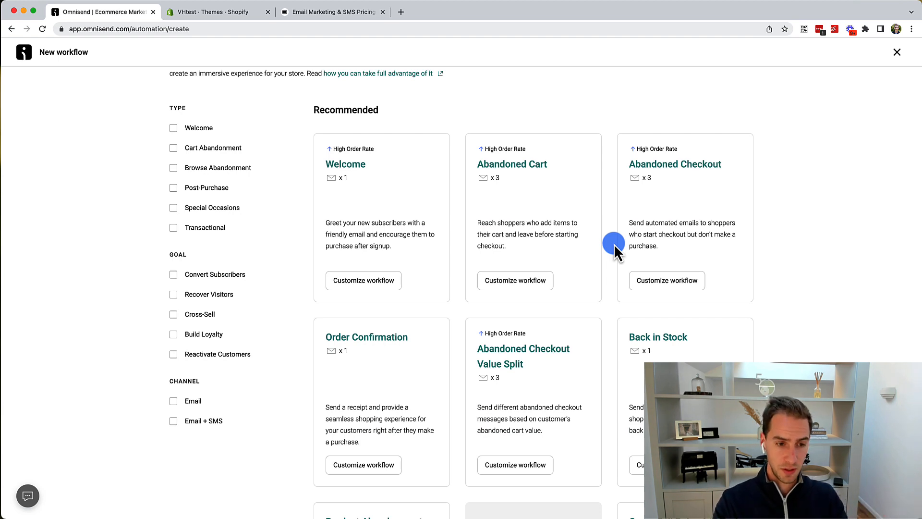
scroll(613, 243, down, 3)
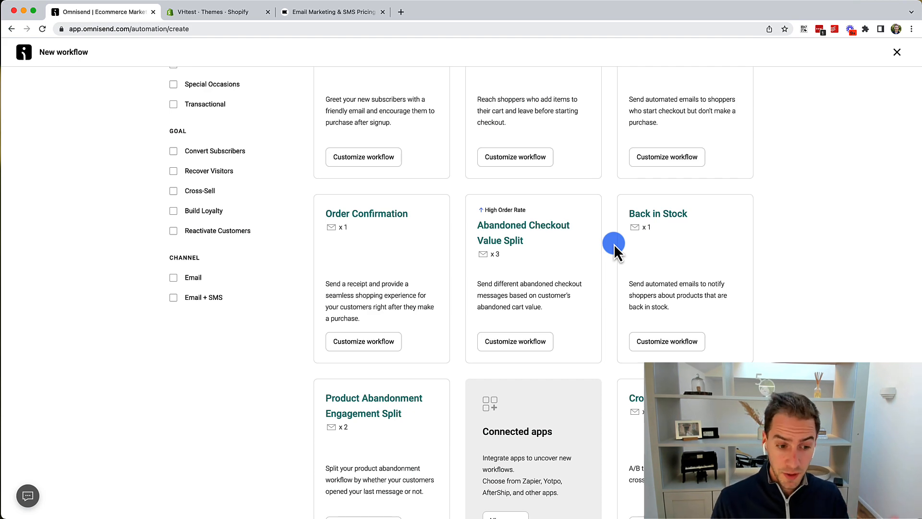
scroll(614, 244, down, 4)
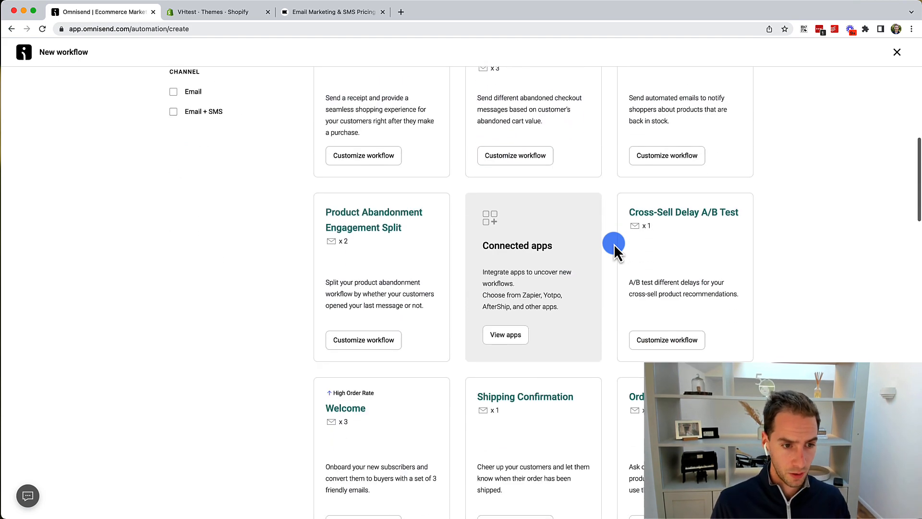
scroll(614, 243, down, 6)
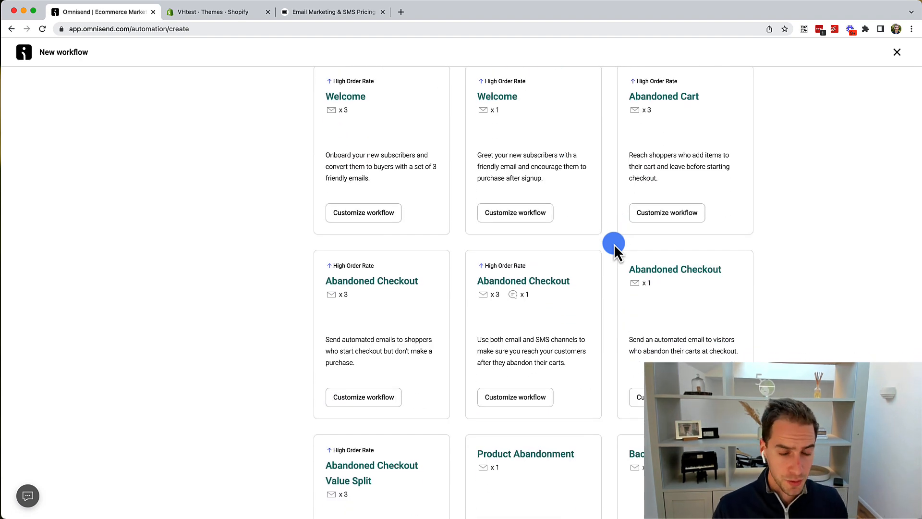
scroll(613, 244, down, 3)
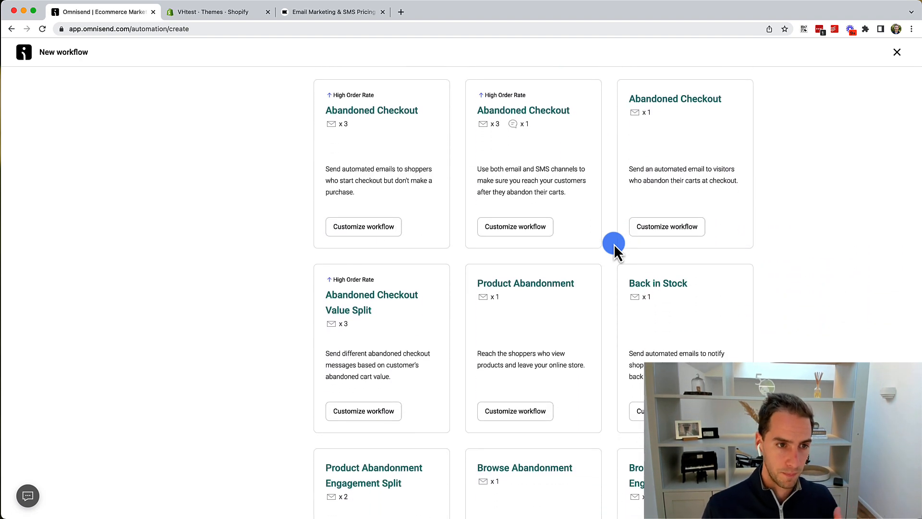
scroll(614, 243, up, 10)
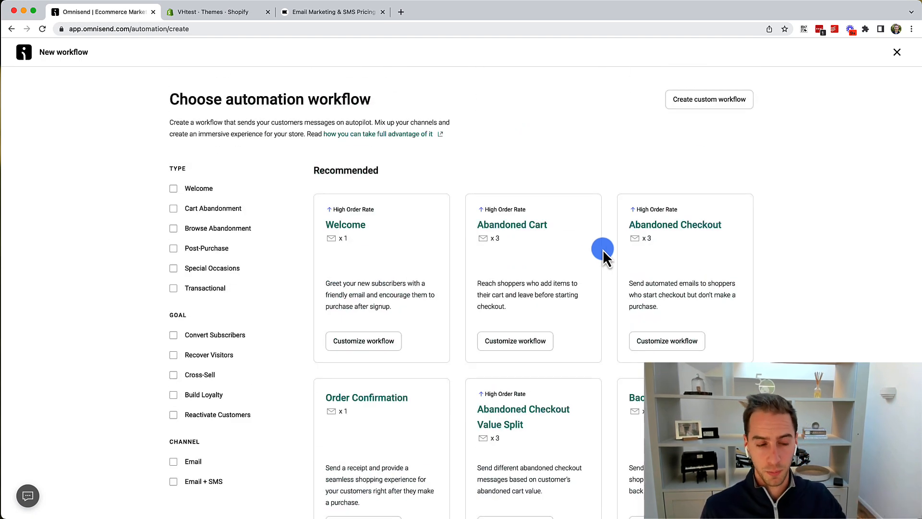
- Examine the full range of automation templates, including the email and SMS order and shipping confirmations, and return to the start of the list
scroll(429, 336, down, 10)
scroll(429, 336, down, 5)
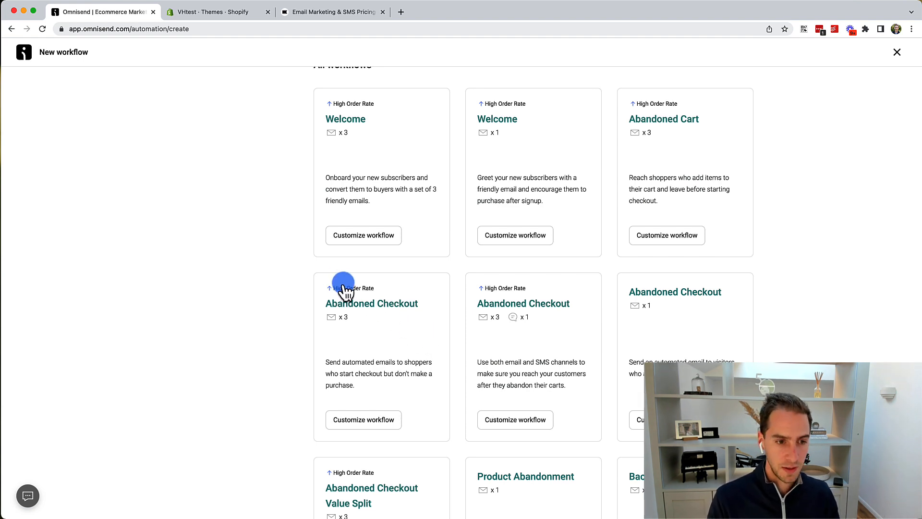
scroll(398, 263, up, 5)
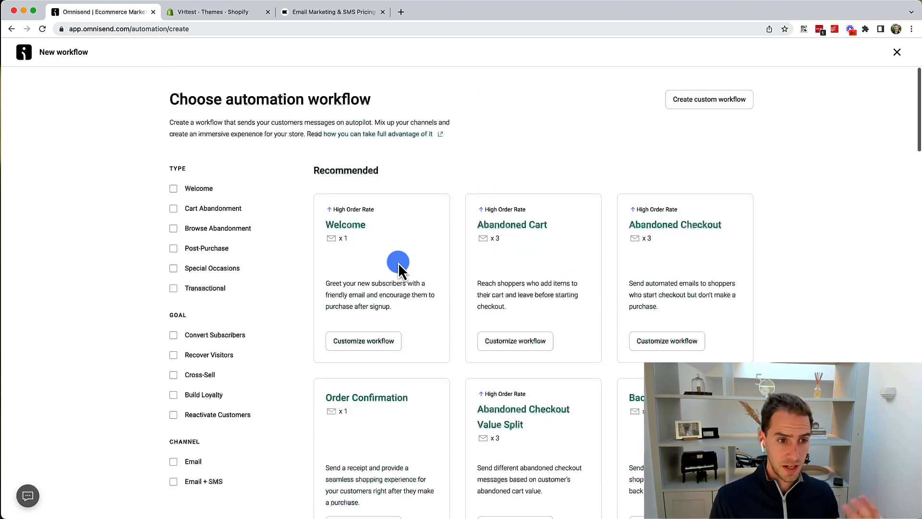
scroll(399, 263, down, 10)
scroll(399, 264, down, 5)
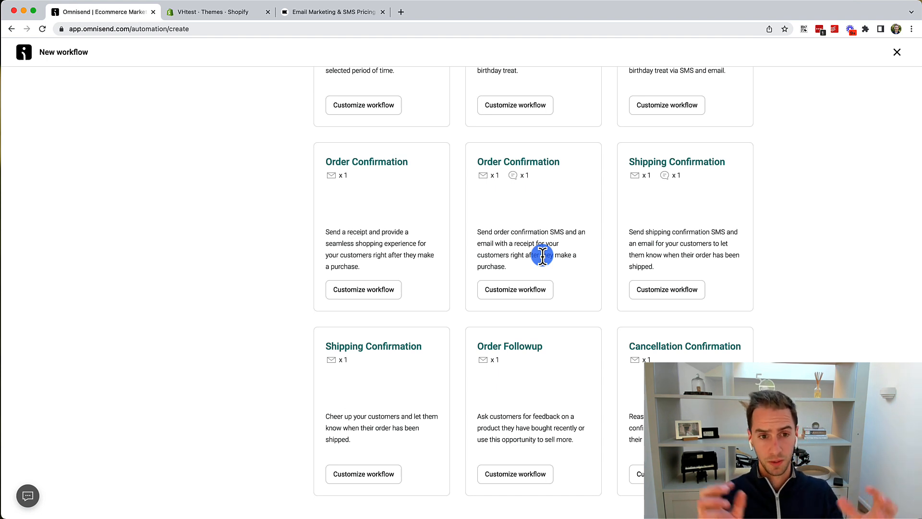
scroll(542, 254, up, 2)
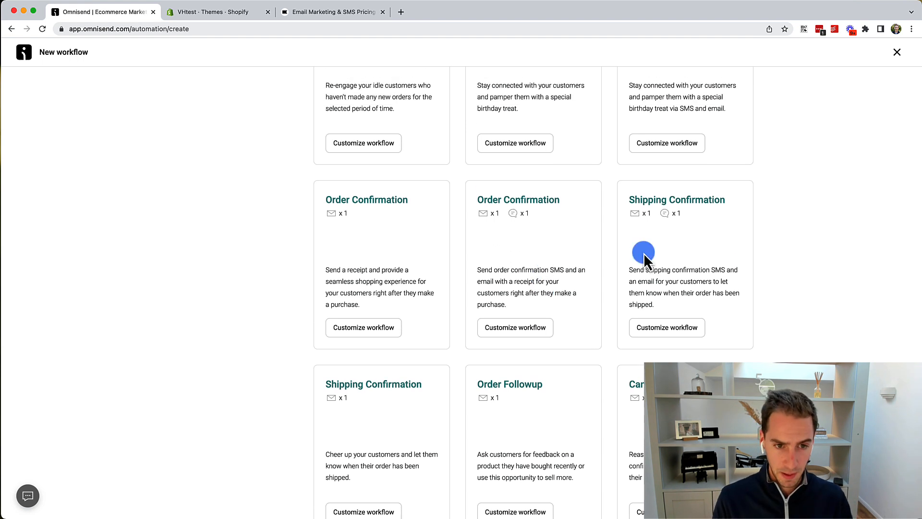
scroll(643, 252, down, 2)
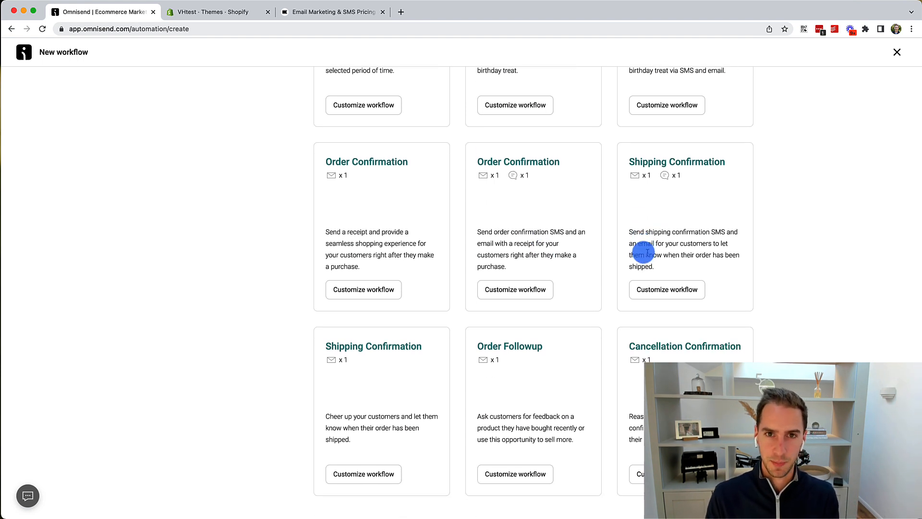
scroll(584, 285, up, 10)
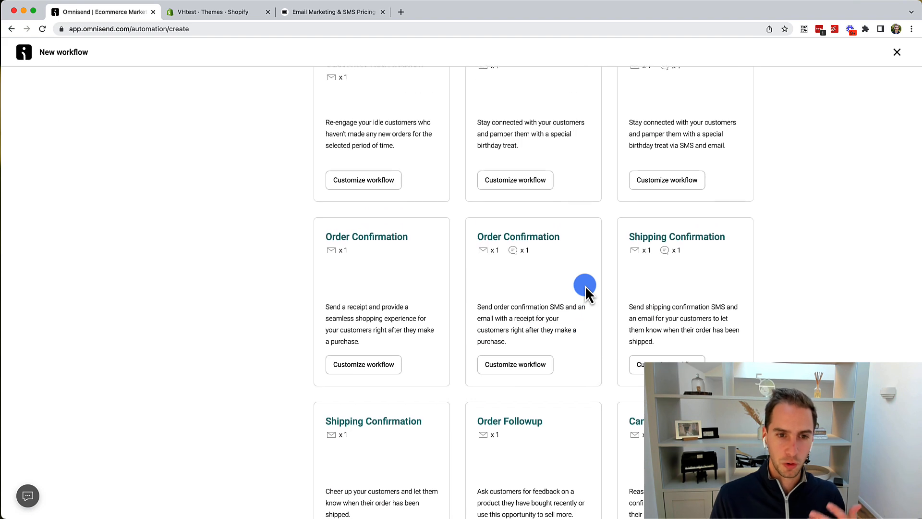
scroll(584, 285, up, 8)
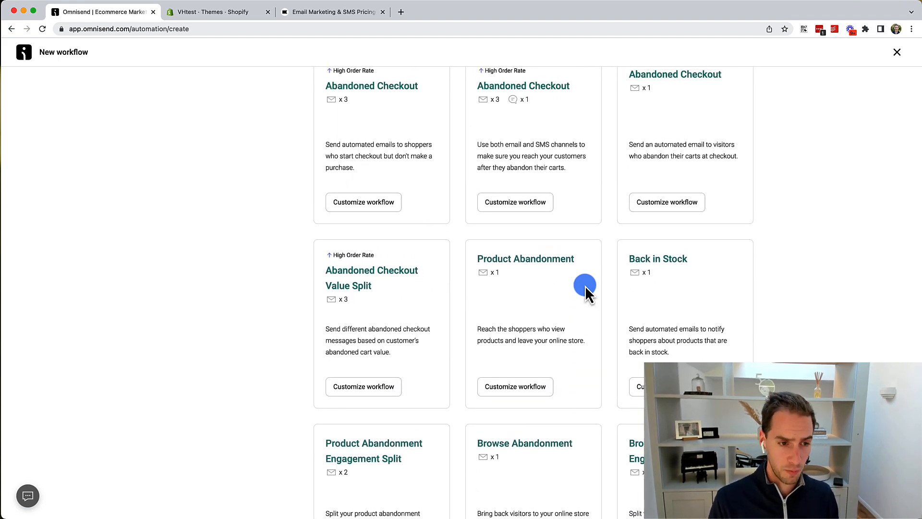
scroll(519, 130, up, 4)
scroll(519, 130, up, 15)
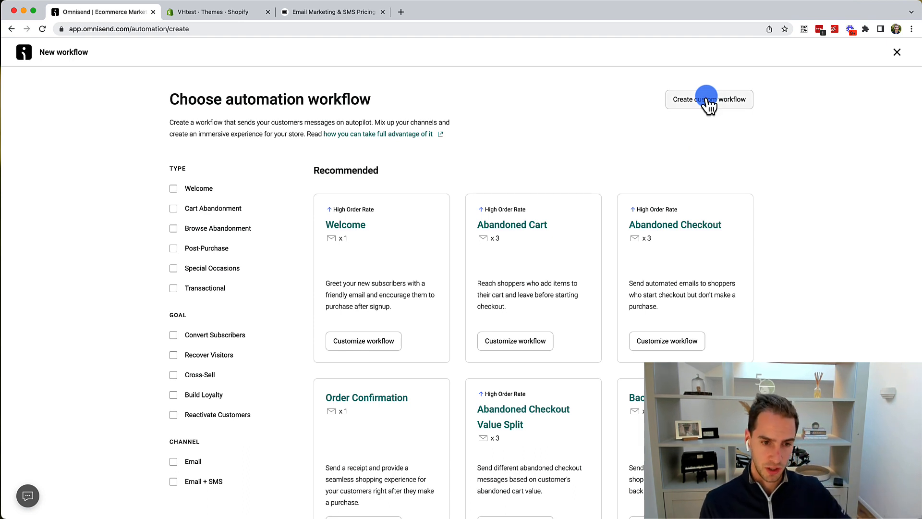
- Examine the Abandoned Cart template's message sequence and return to the workflow templates
click(539, 336)
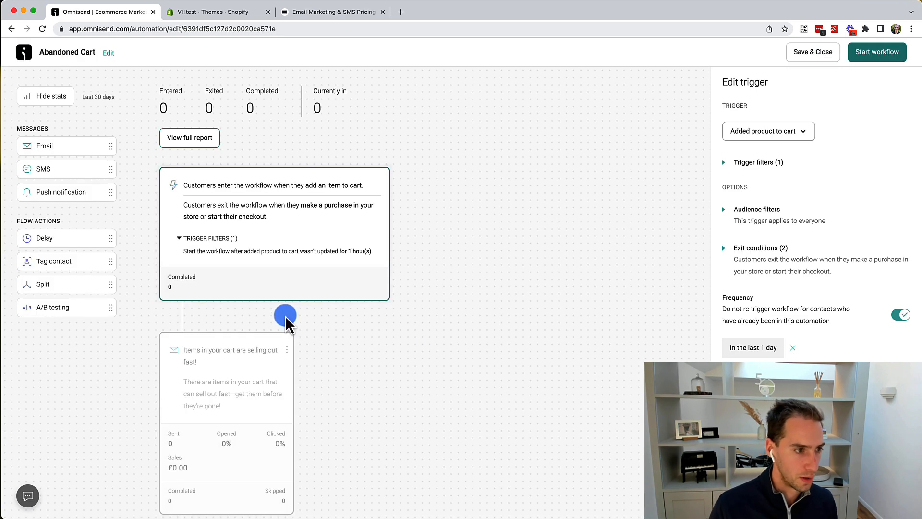
scroll(285, 317, down, 10)
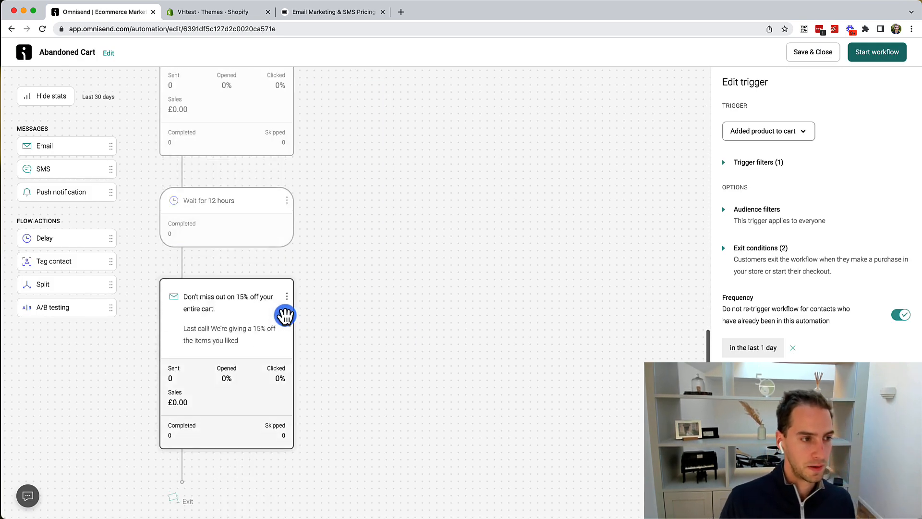
click(11, 29)
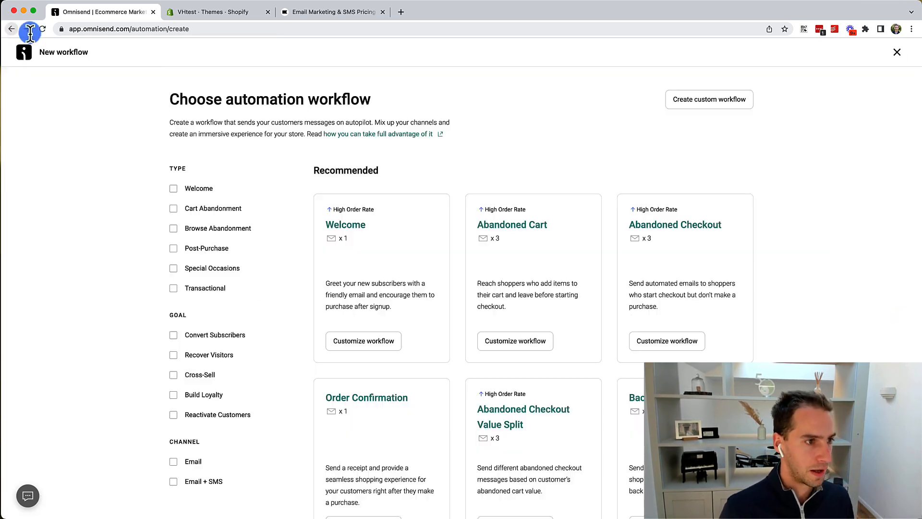
- Create a custom workflow, look over the available triggers, and set its trigger to Viewed product
click(717, 102)
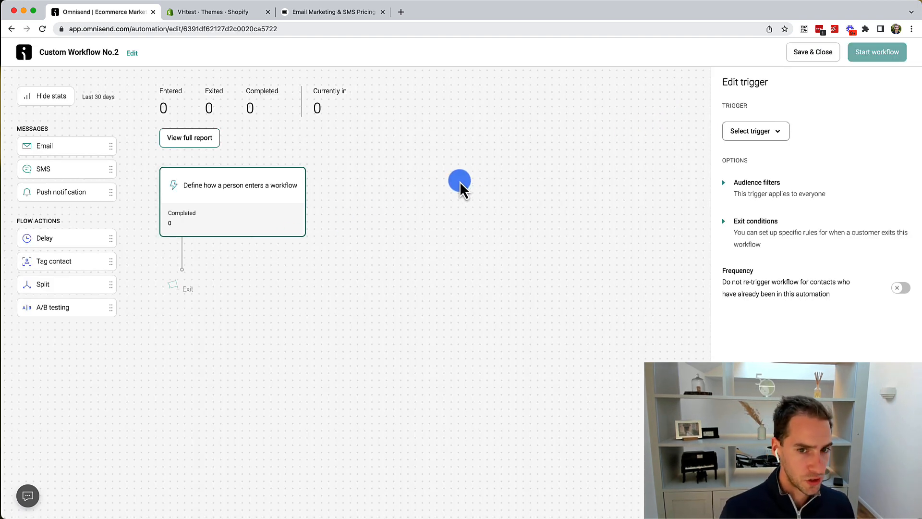
triple_click(763, 79)
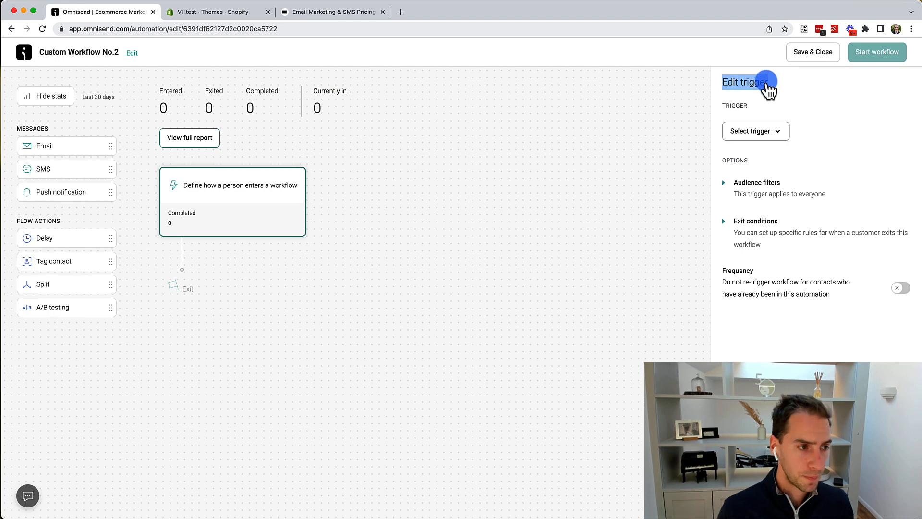
click(770, 128)
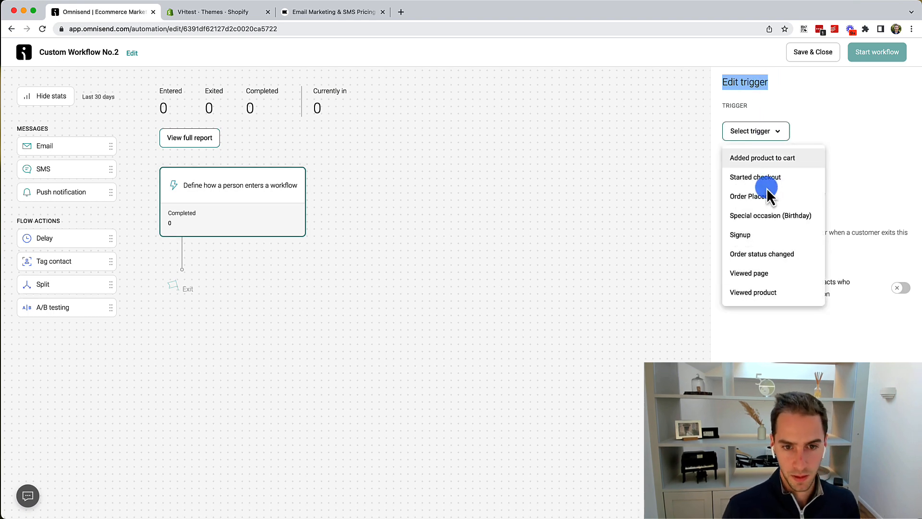
scroll(768, 194, down, 3)
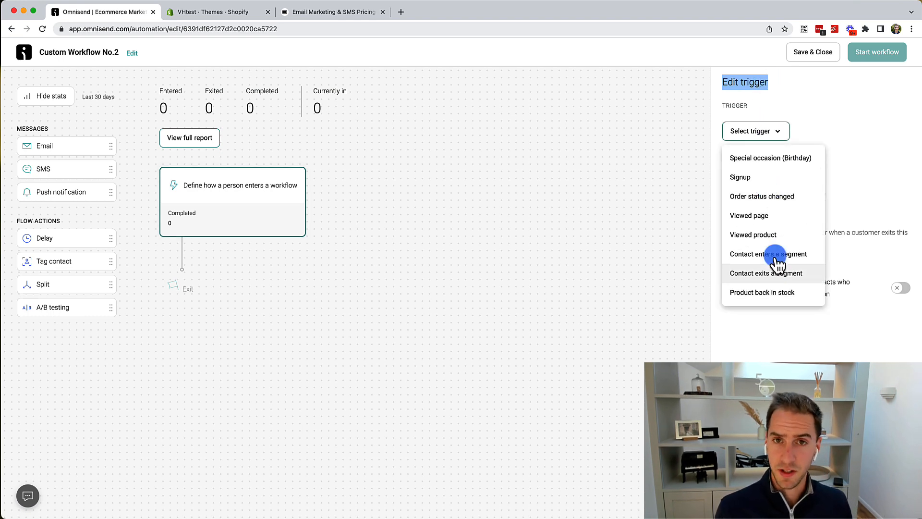
key(Down)
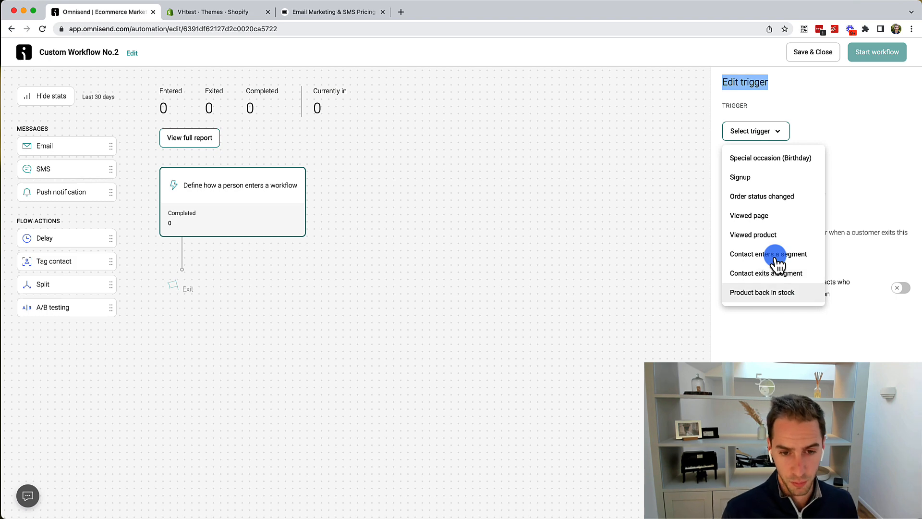
scroll(776, 259, up, 3)
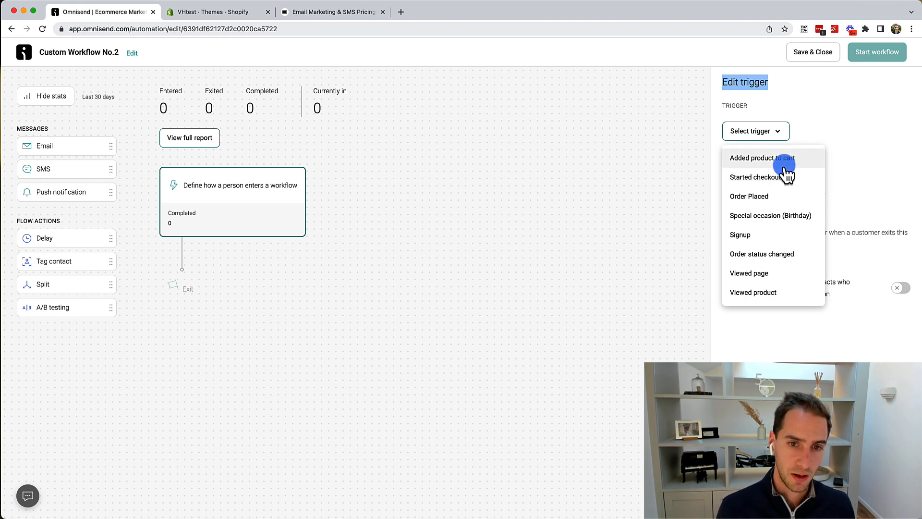
scroll(773, 200, down, 3)
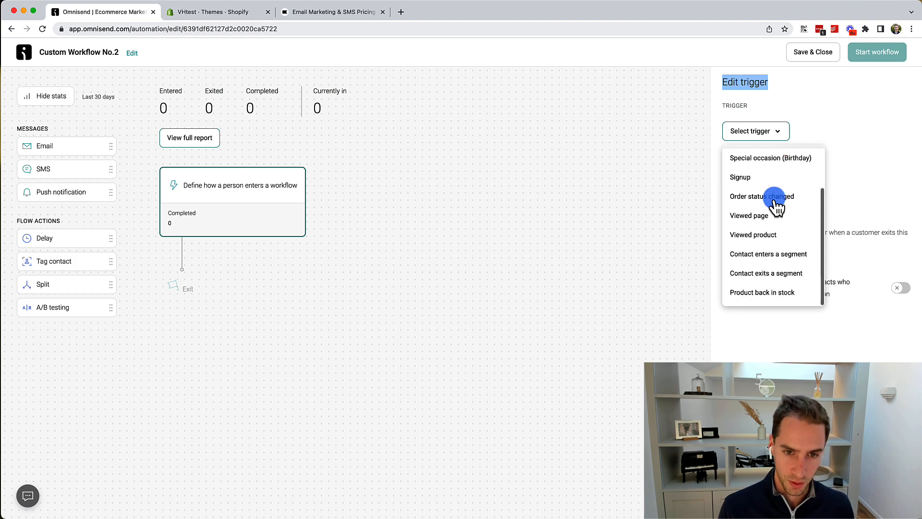
click(769, 234)
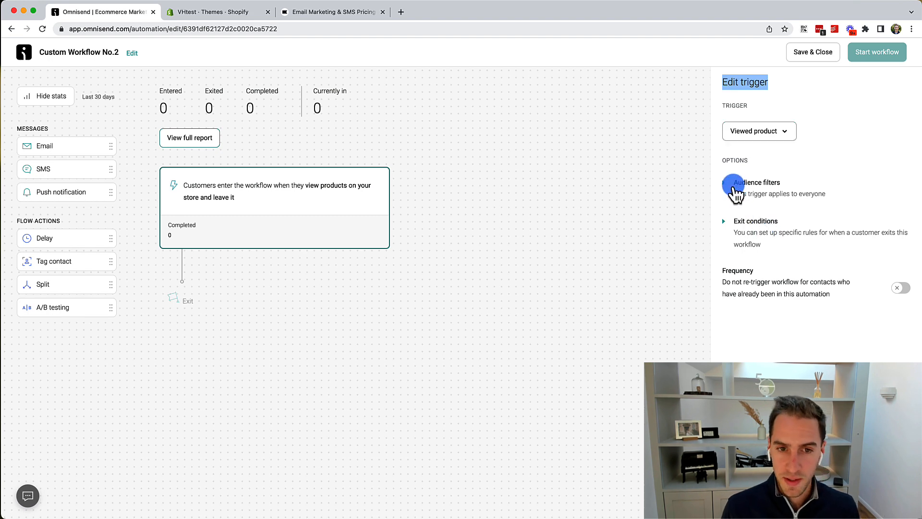
- Look over the filter types available under the trigger's audience filters without choosing one
click(735, 187)
click(777, 212)
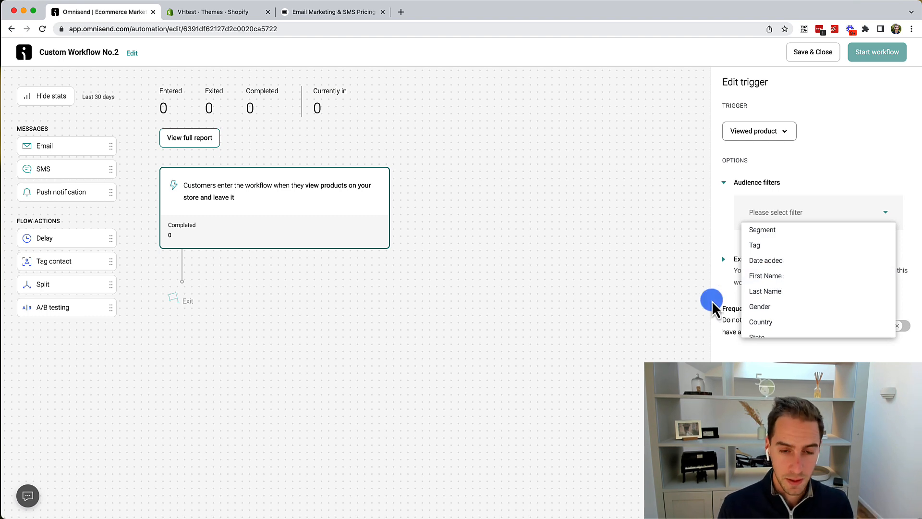
click(662, 316)
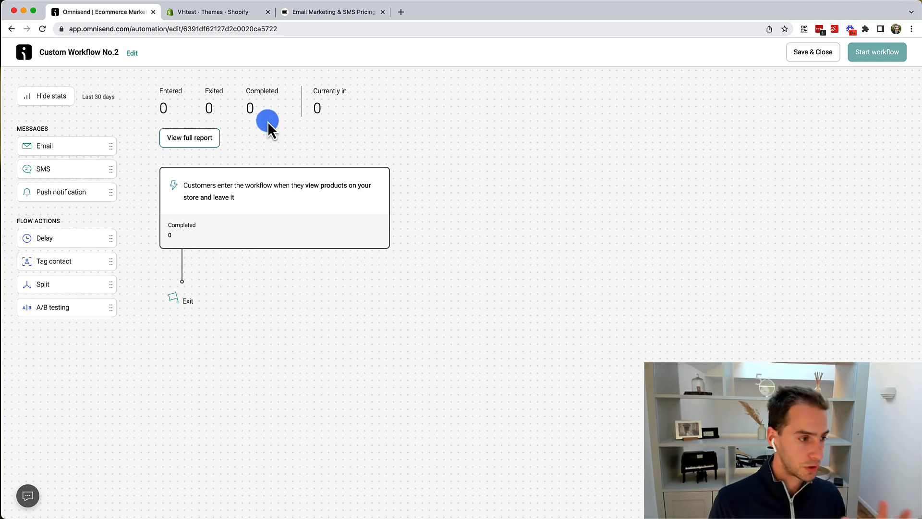
- Add an email message directly after the Viewed product trigger
drag(56, 148, 197, 272)
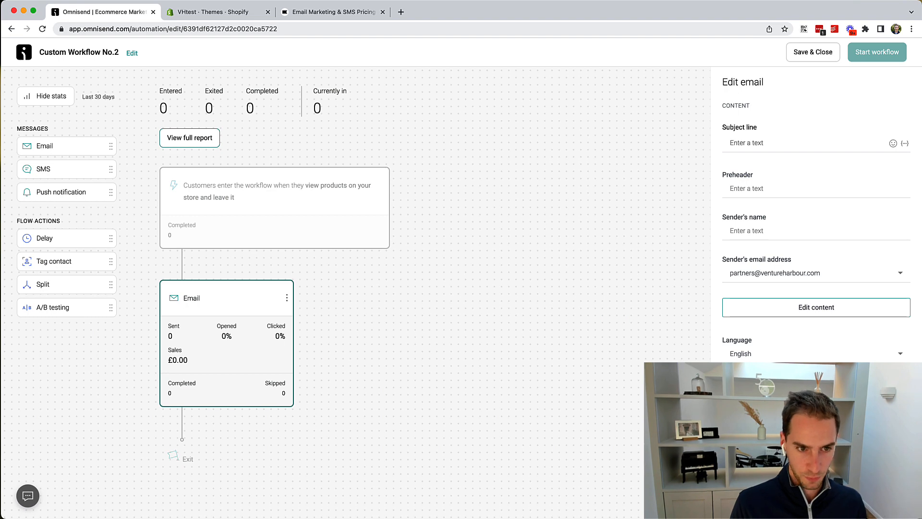
click(509, 297)
click(235, 298)
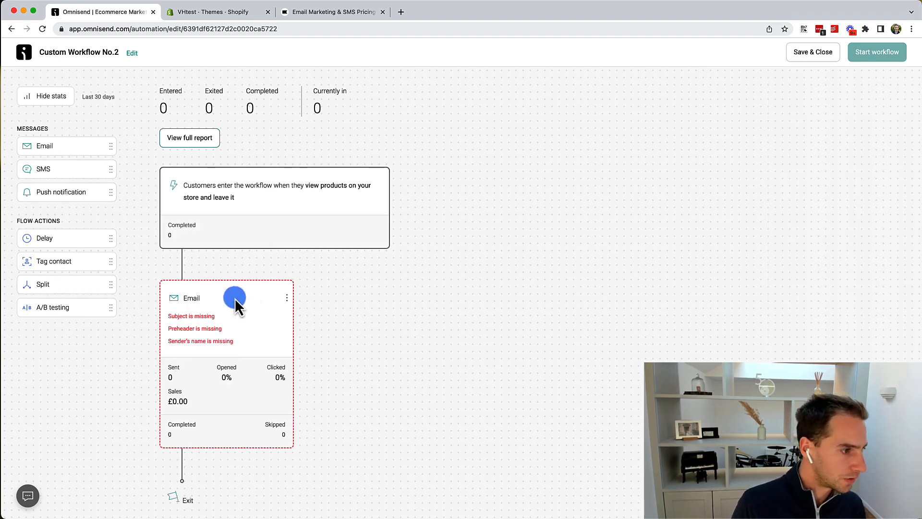
- Insert a delay of 1 week between the trigger and the email
drag(56, 237, 209, 271)
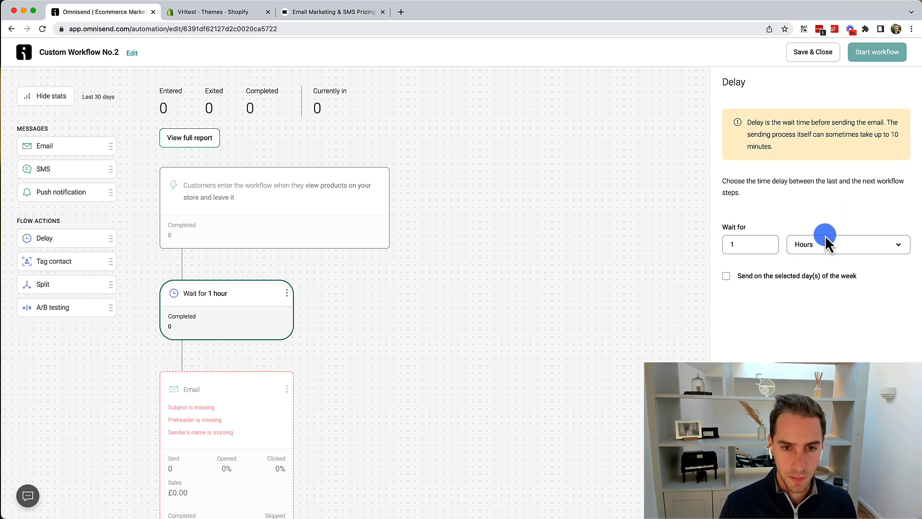
click(808, 250)
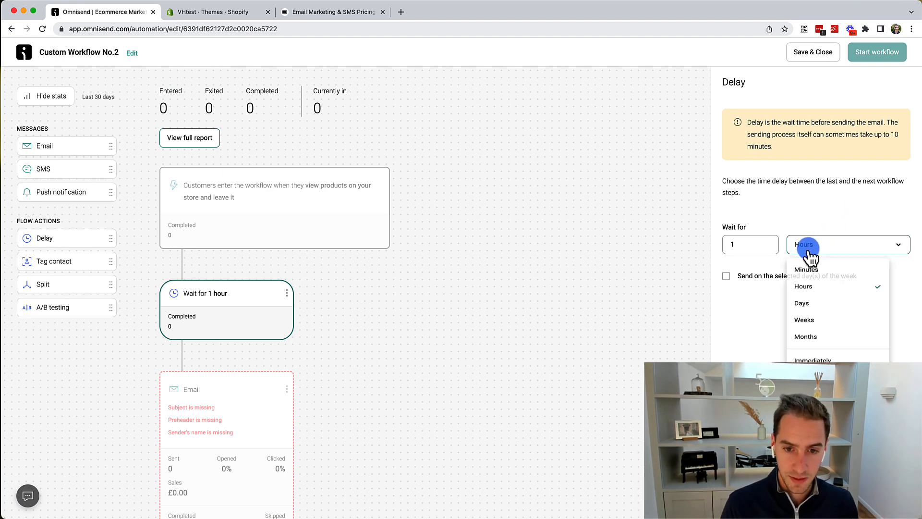
click(813, 329)
click(684, 385)
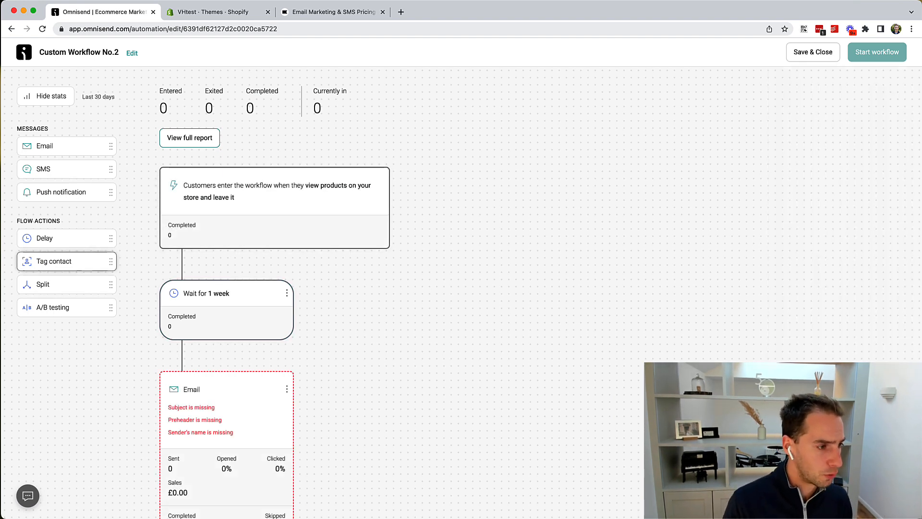
- Restrict the delay before the email to send only on Monday through Friday
click(217, 309)
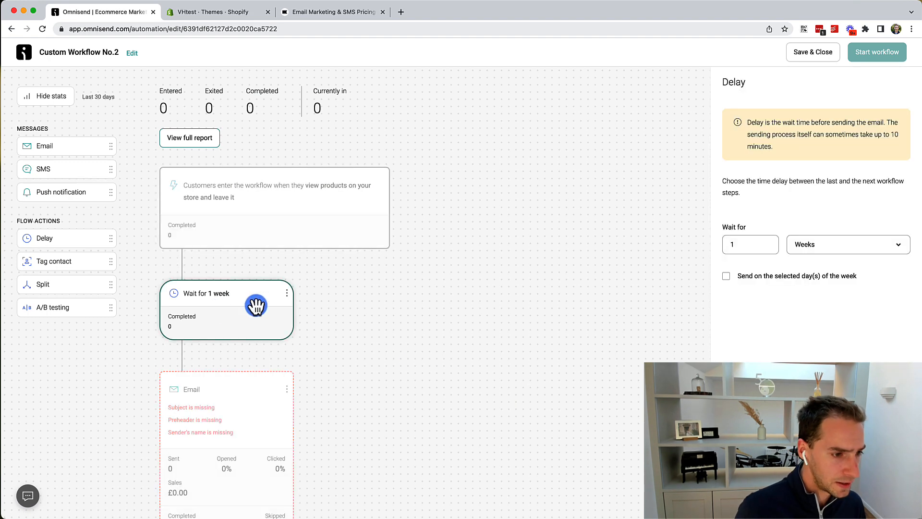
click(822, 247)
click(765, 265)
click(755, 277)
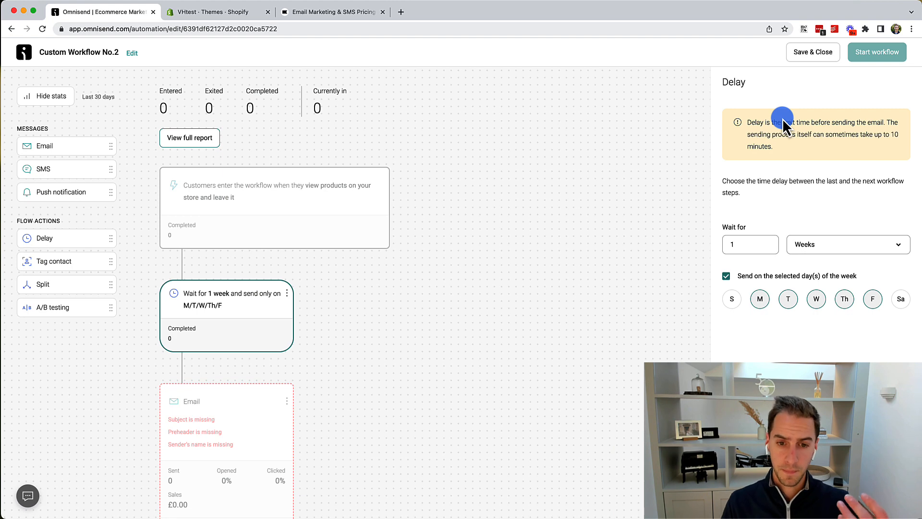
- Try the Specific time of the day option for the delay, and restore the plain 1-week wait without selected weekdays
click(825, 255)
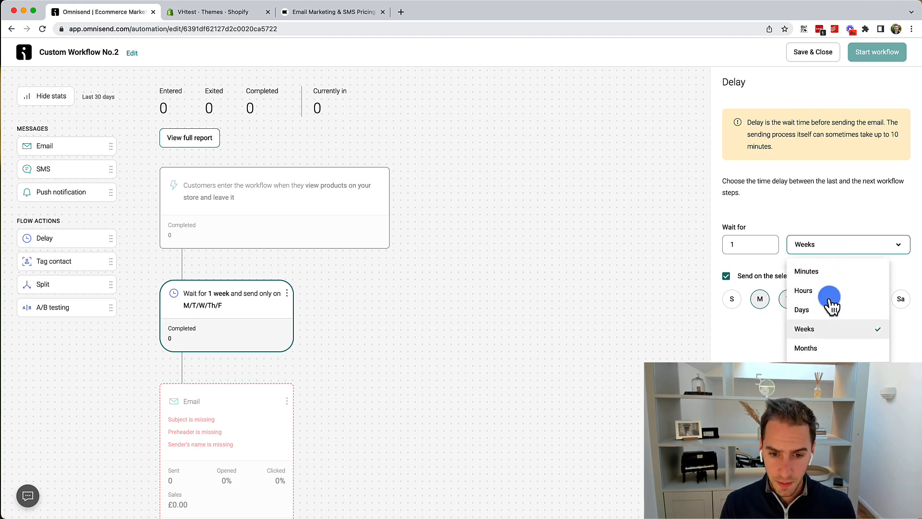
click(829, 366)
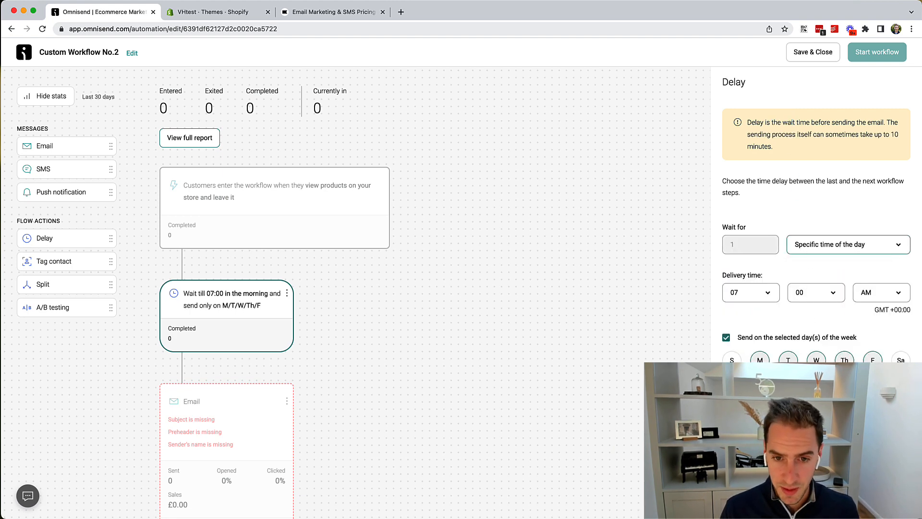
click(836, 254)
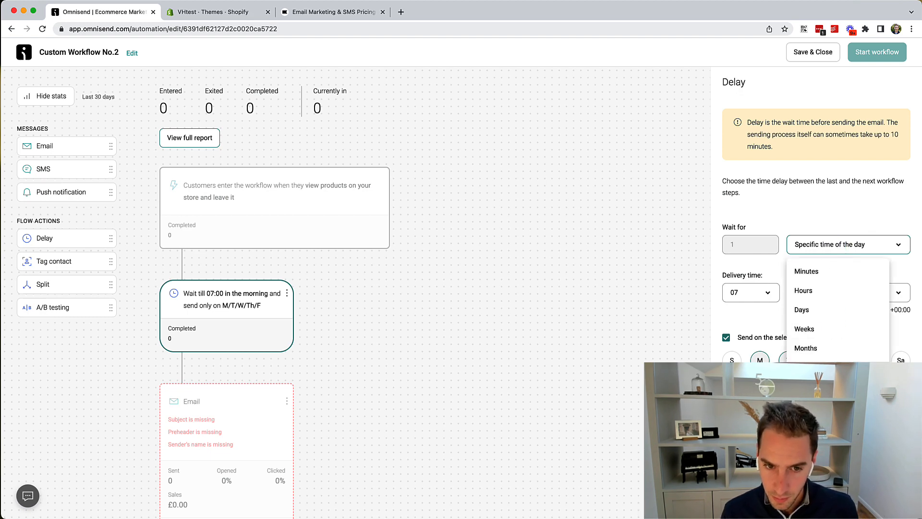
click(874, 245)
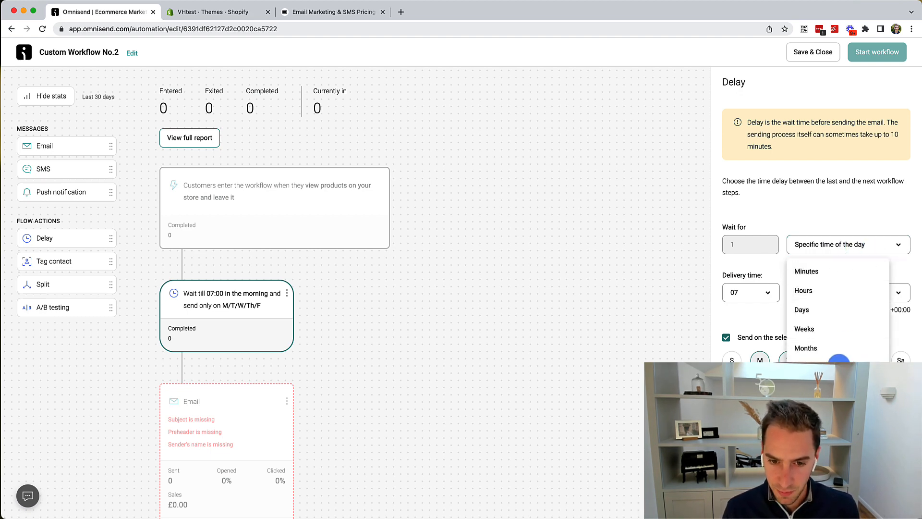
click(810, 272)
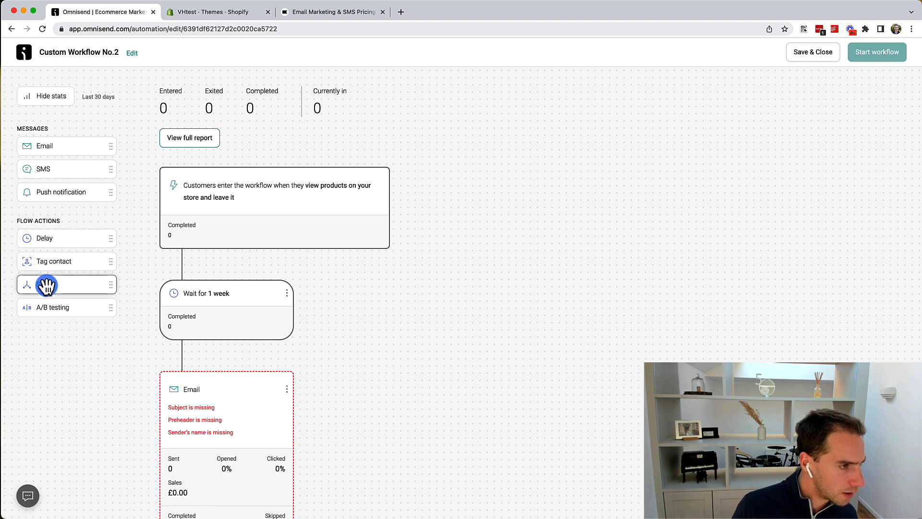
- Insert a split between the trigger and the delay, and look over its rule types
drag(46, 285, 247, 265)
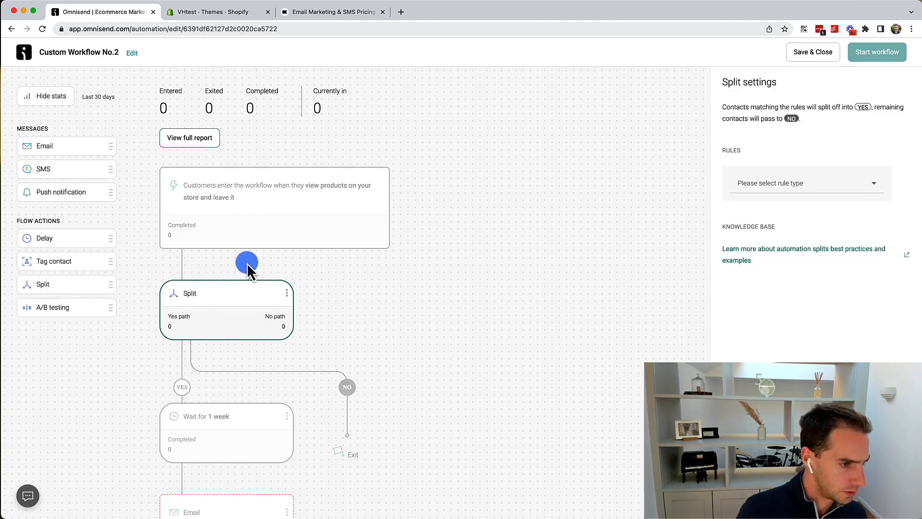
click(796, 188)
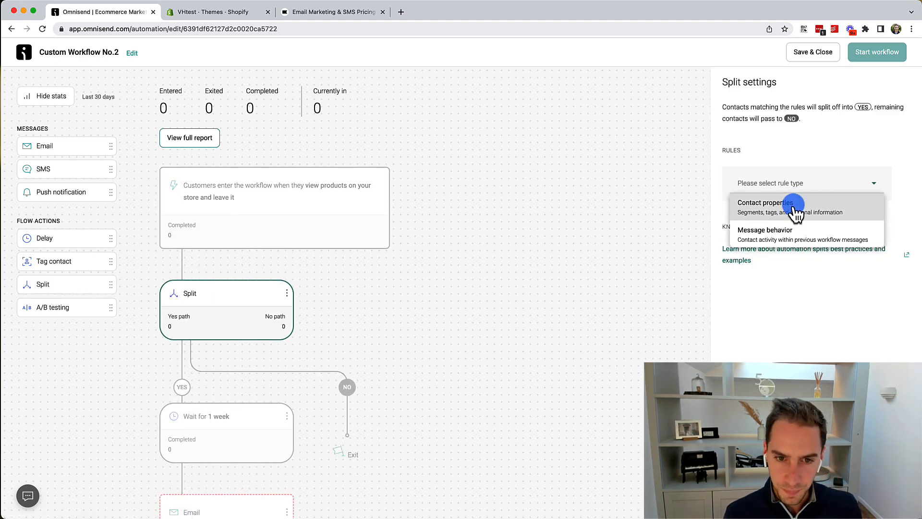
click(778, 239)
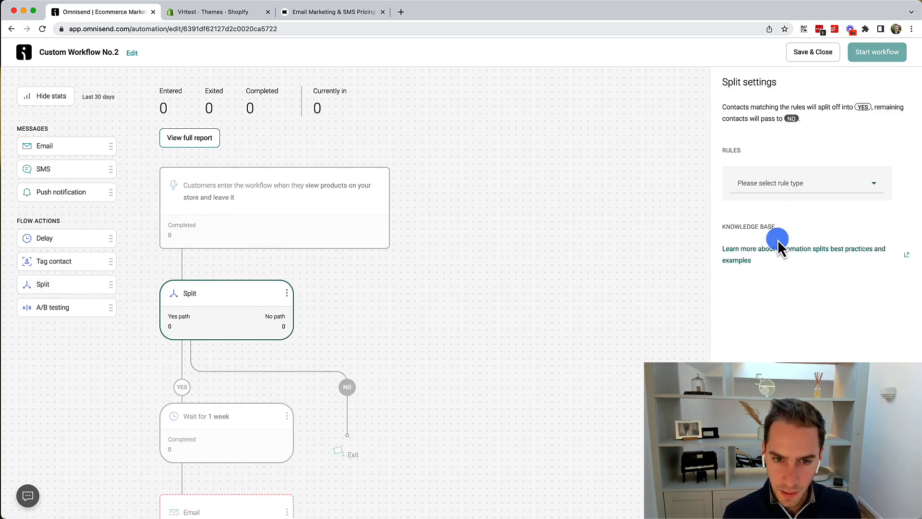
- Review the split's deletion options, and delete the split together with its NO path
click(287, 293)
click(283, 311)
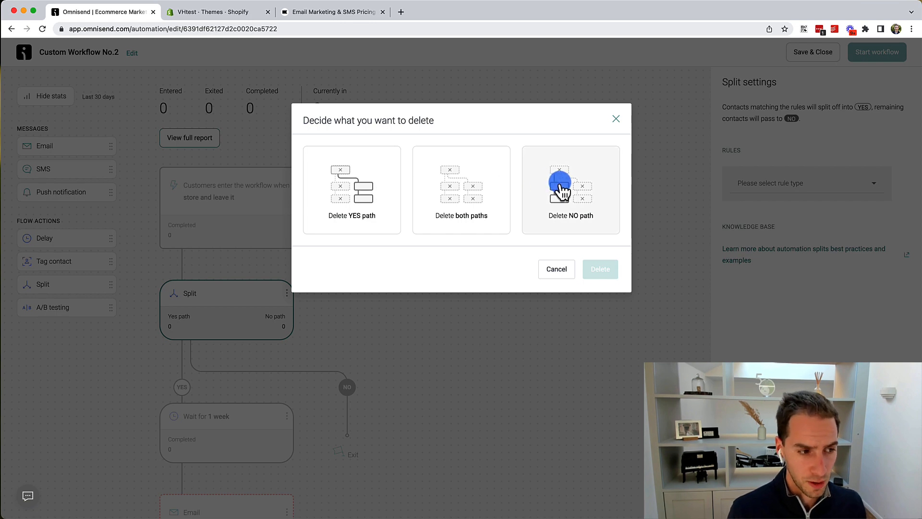
click(616, 119)
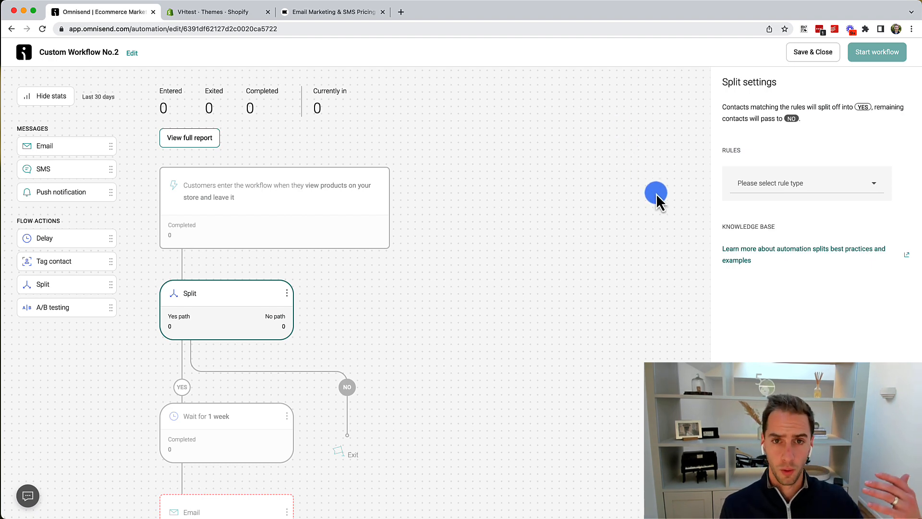
click(287, 293)
click(271, 311)
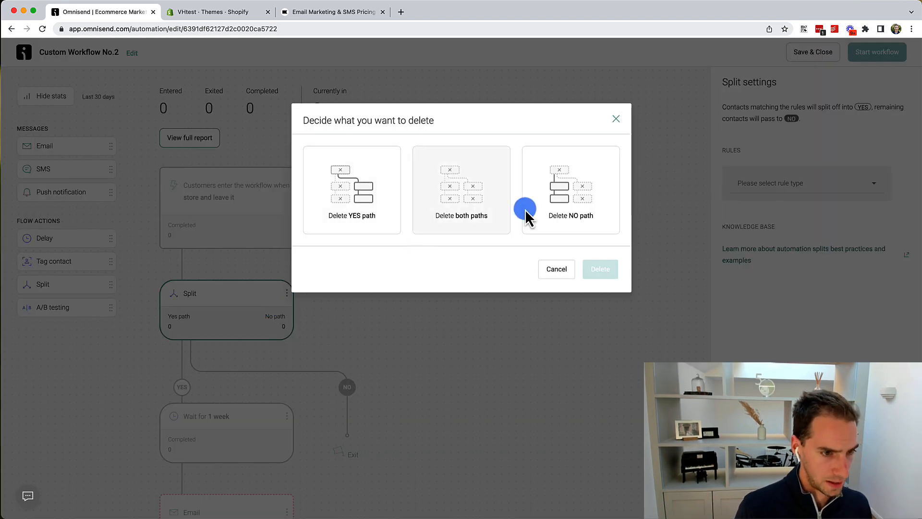
click(569, 198)
click(601, 267)
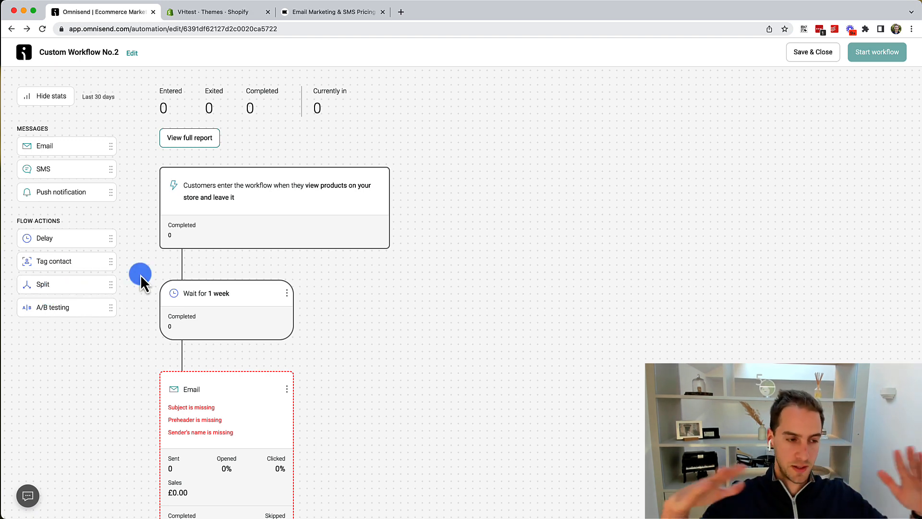
- Insert an A/B test between the trigger and the delay, and split participants 20% to path A and 80% to path B
drag(55, 310, 183, 273)
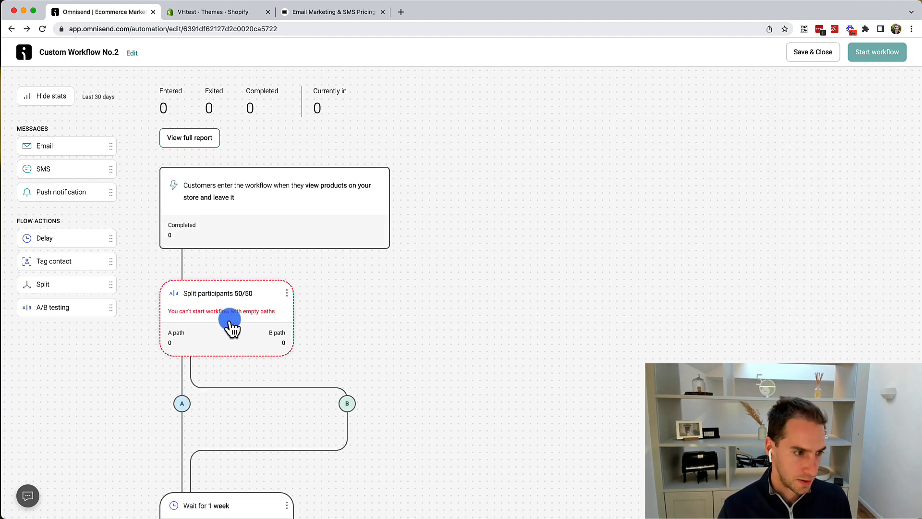
click(232, 319)
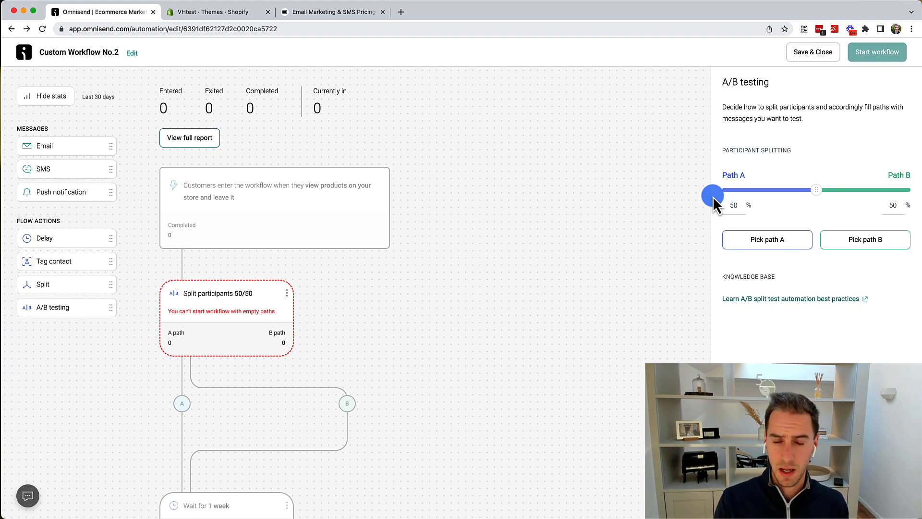
drag(815, 189, 760, 191)
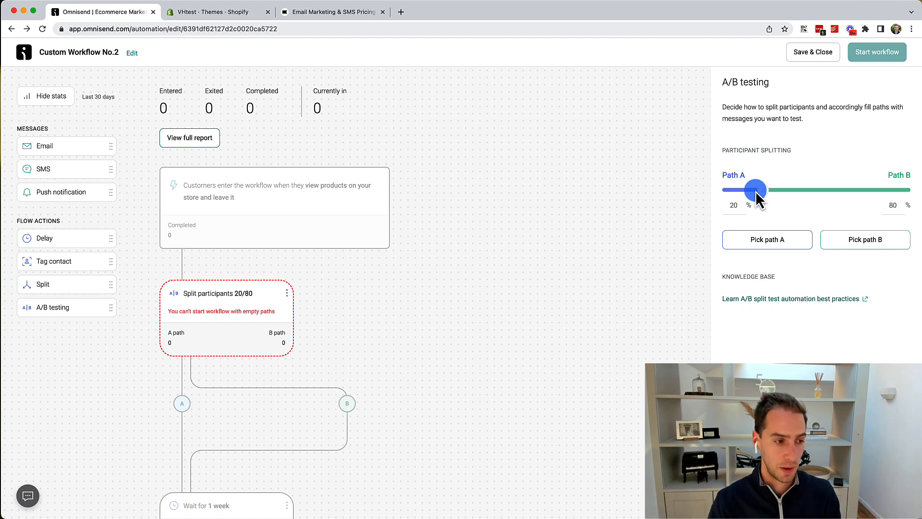
- Delete the A/B test from the workflow, so the trigger leads straight to the 1-week delay
click(639, 225)
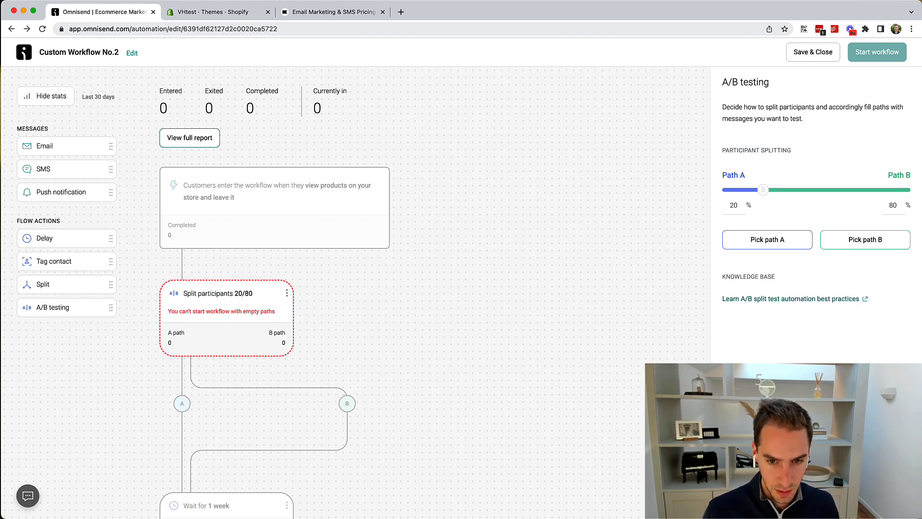
click(286, 294)
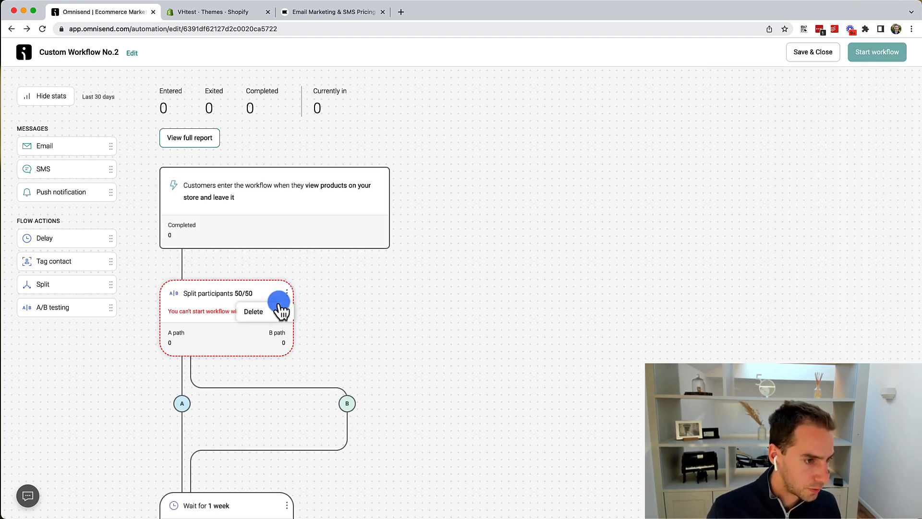
click(268, 311)
click(558, 154)
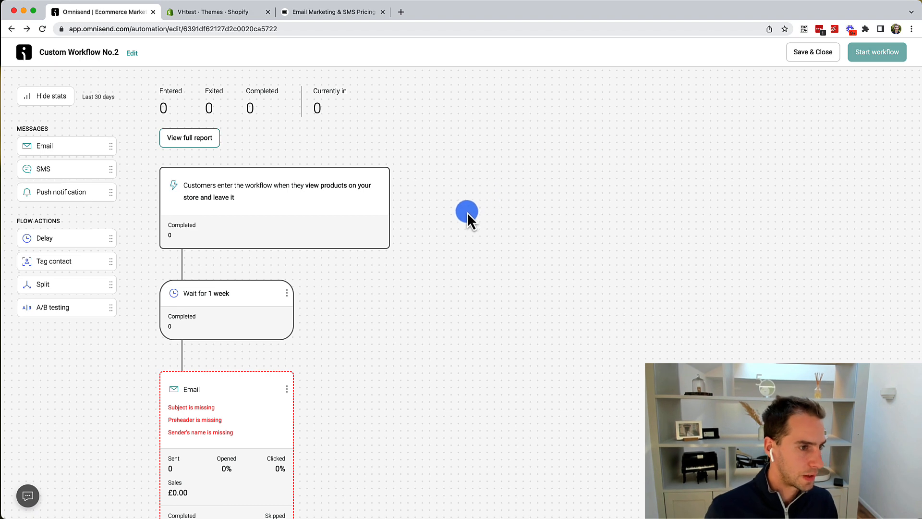
- Look over the remaining workflow, and open its full report while saving the changes
scroll(467, 212, down, 2)
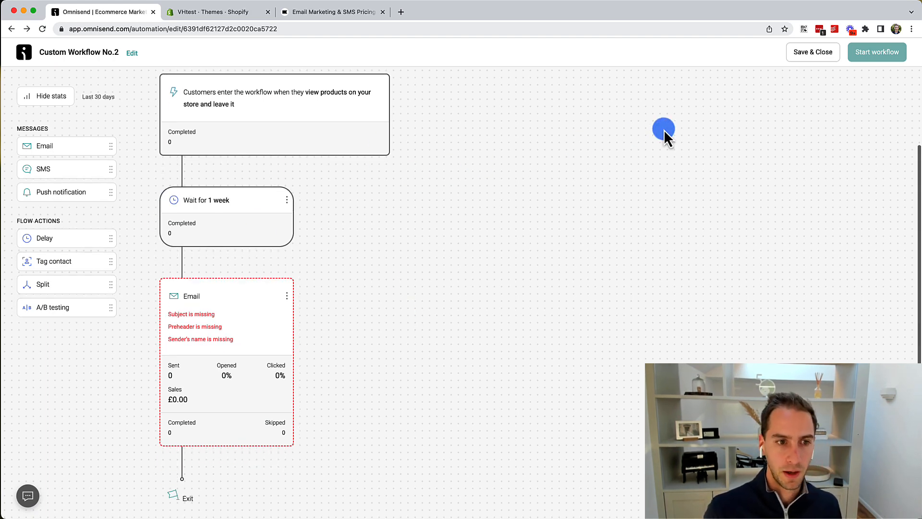
scroll(664, 129, down, 2)
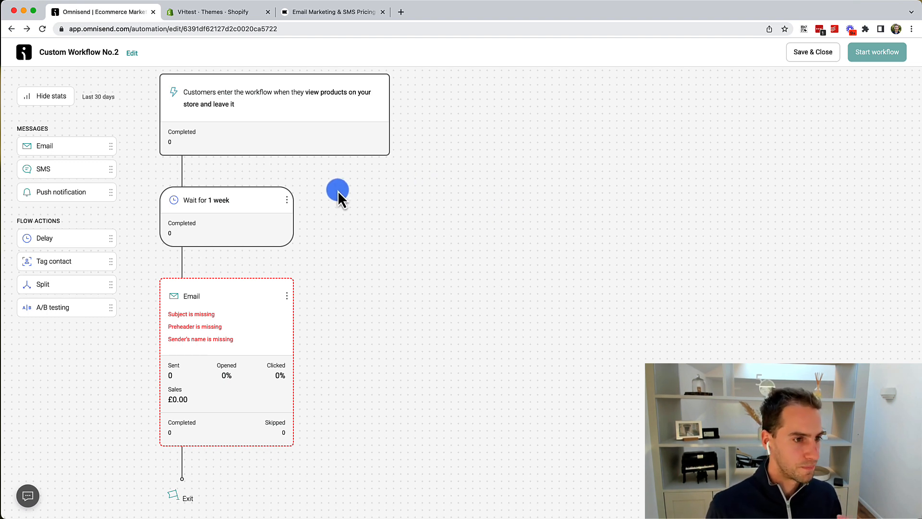
scroll(338, 191, up, 3)
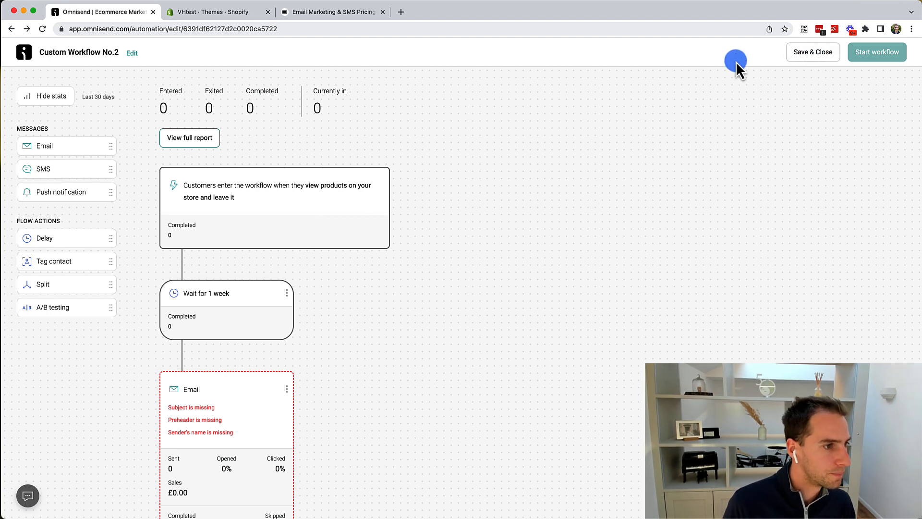
click(186, 138)
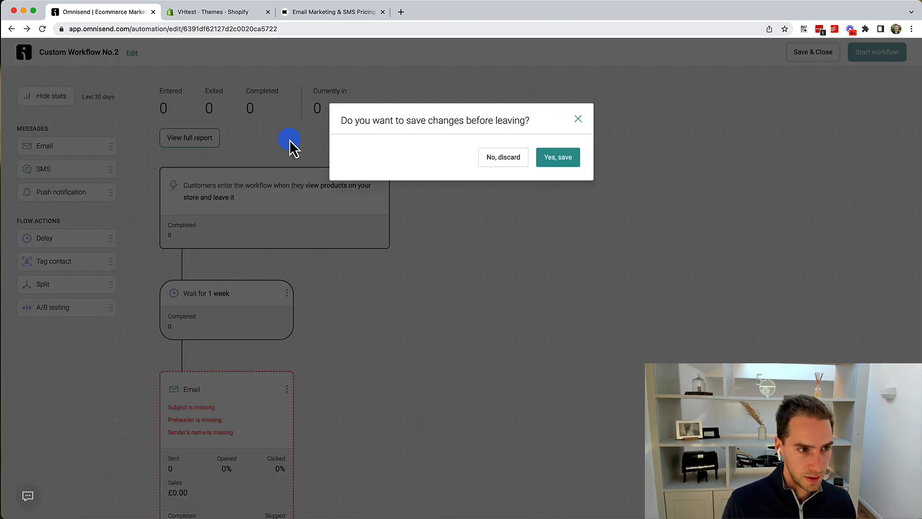
click(559, 154)
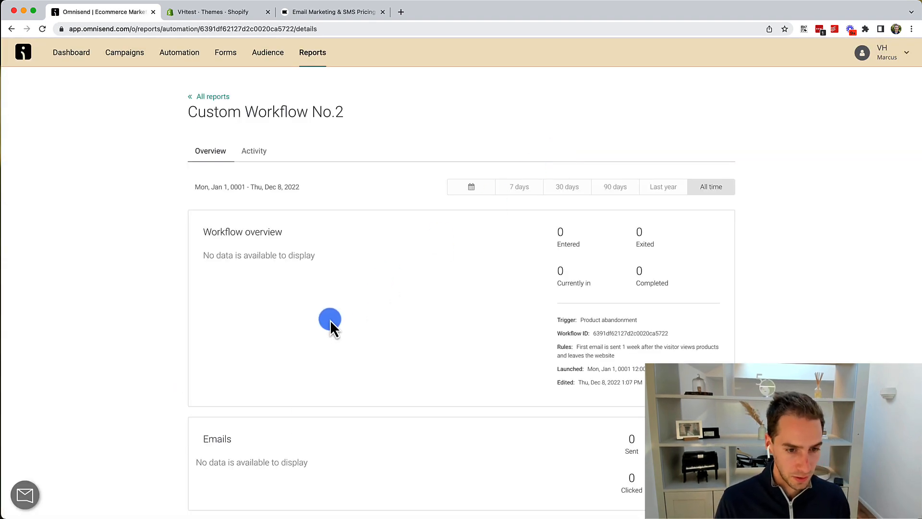
- Examine the workflow report's overview, email, SMS and push notification sections
scroll(330, 320, down, 5)
scroll(330, 320, down, 2)
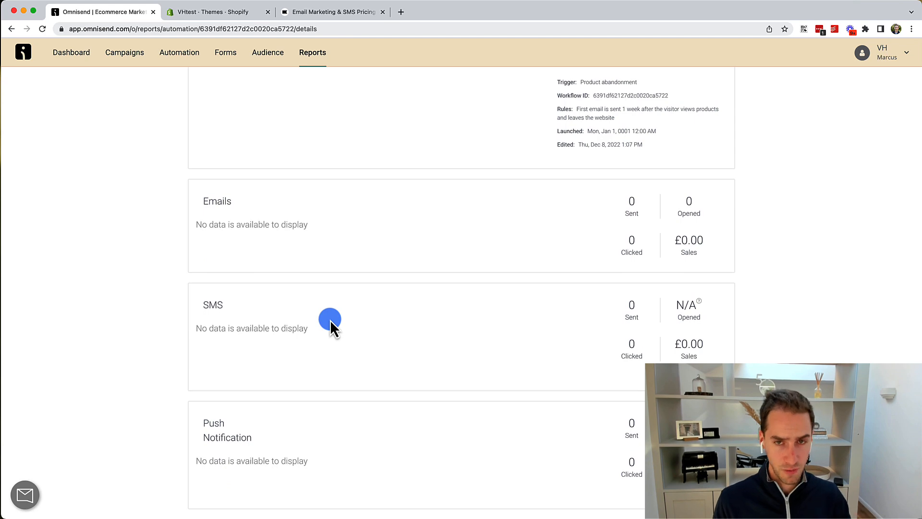
scroll(303, 369, up, 5)
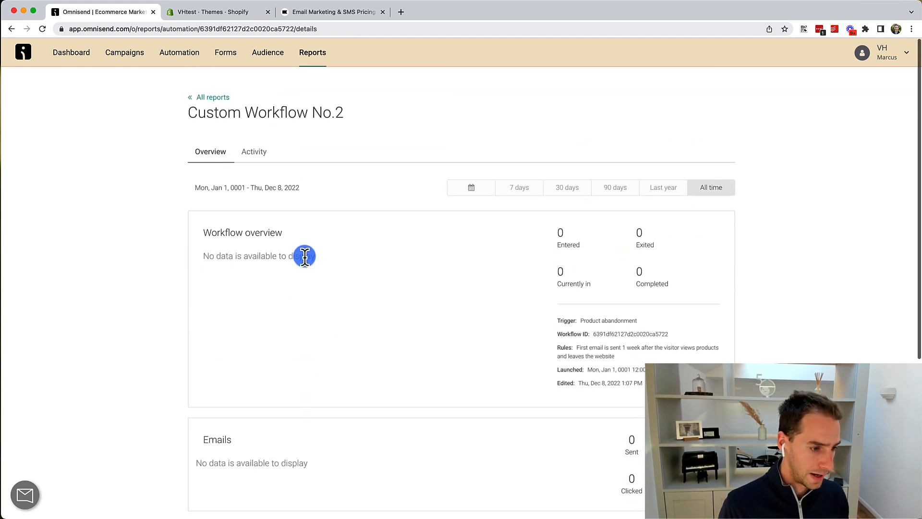
scroll(305, 258, down, 5)
scroll(304, 257, up, 5)
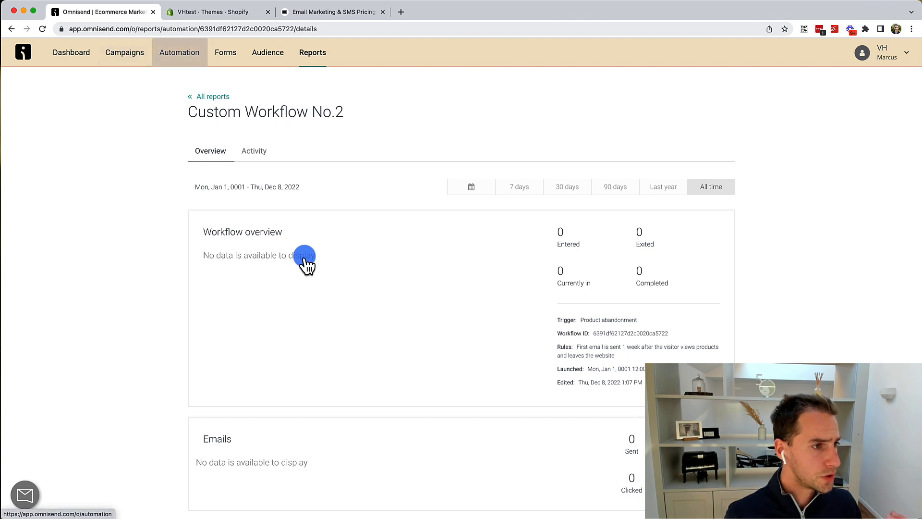
- Go to Forms, open the suggested popup form in the editor, and look through its available items and layouts
click(222, 57)
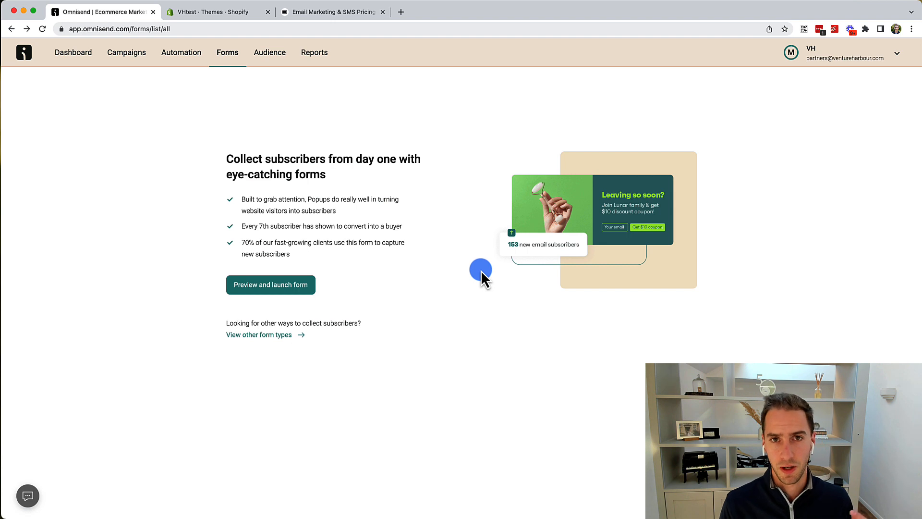
click(290, 288)
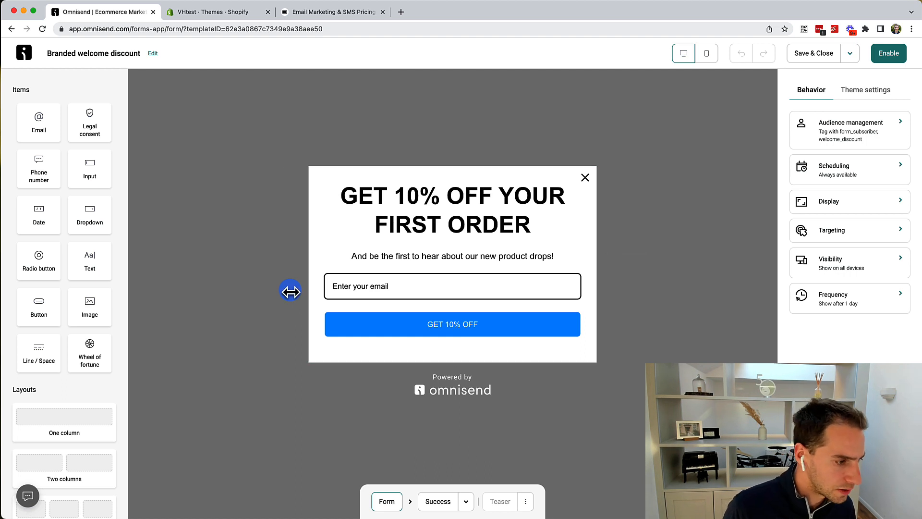
scroll(64, 288, down, 1)
scroll(290, 291, down, 3)
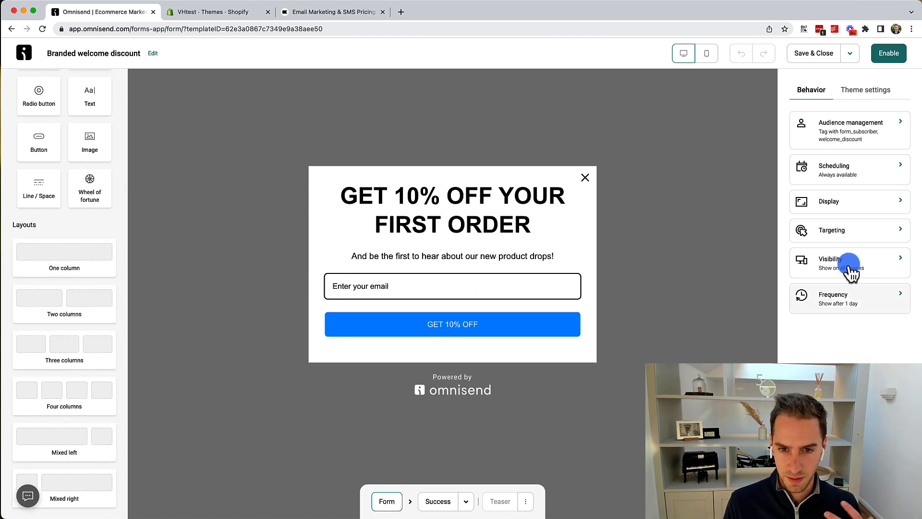
- Glance through the form's Display and Audience management settings
click(865, 206)
click(795, 88)
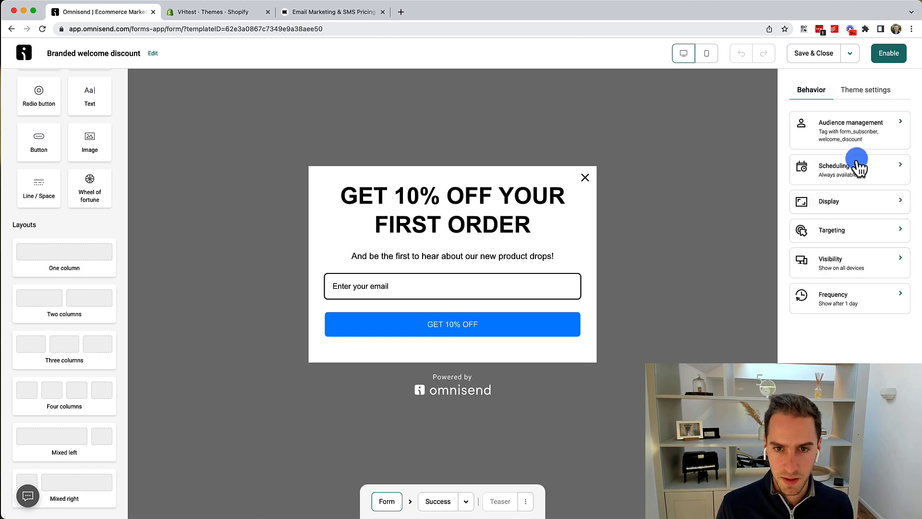
click(855, 143)
click(796, 88)
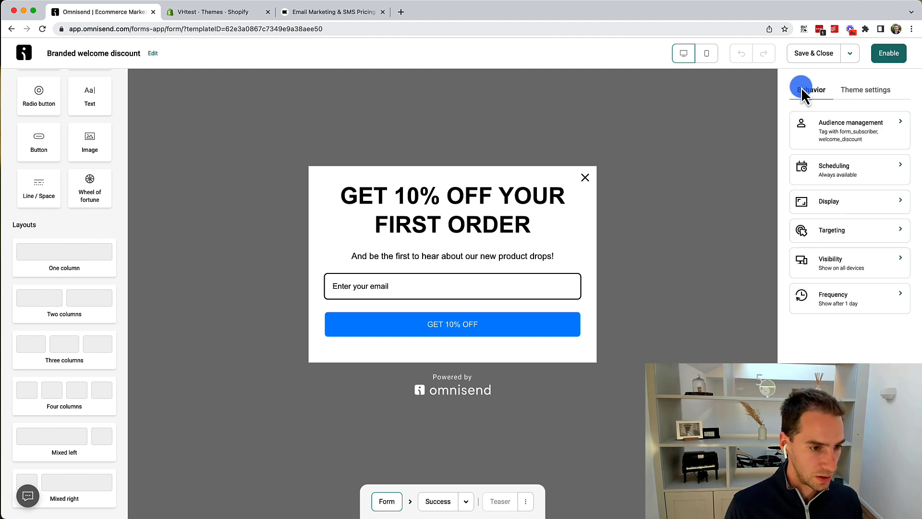
- Try a Wheel of fortune item beneath the form's heading, and delete it again
scroll(65, 240, up, 4)
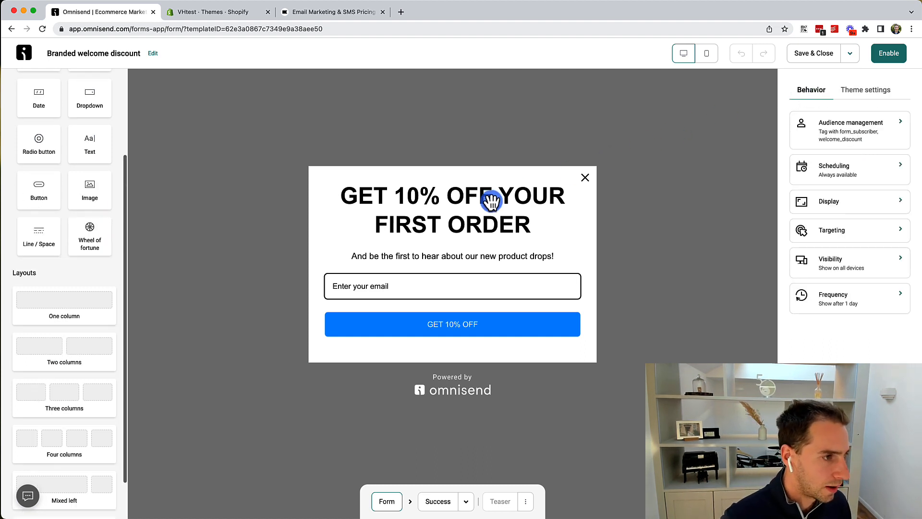
drag(90, 358, 431, 245)
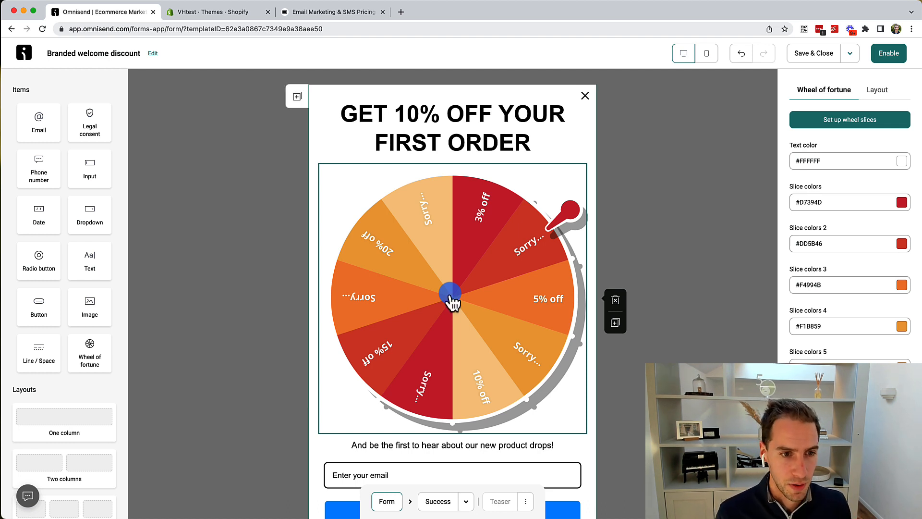
click(615, 300)
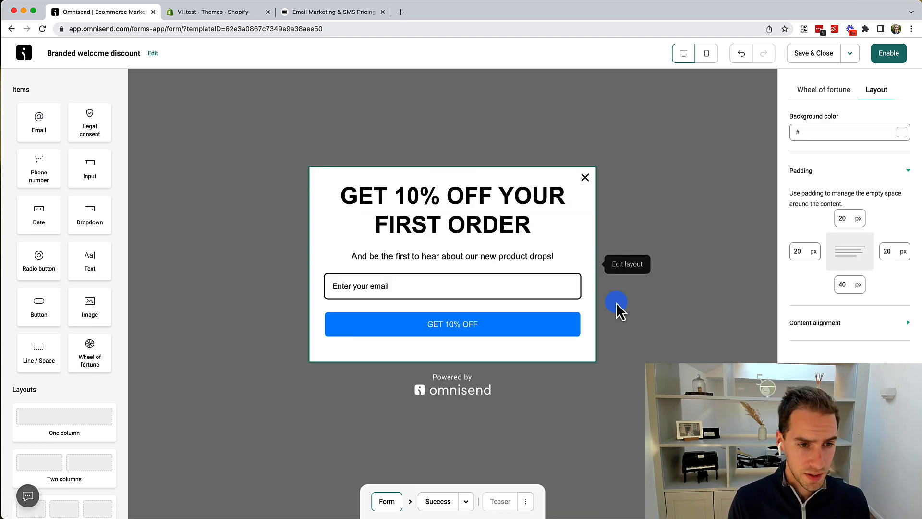
click(288, 142)
- Review the form's page targeting options and its device visibility choices
click(837, 243)
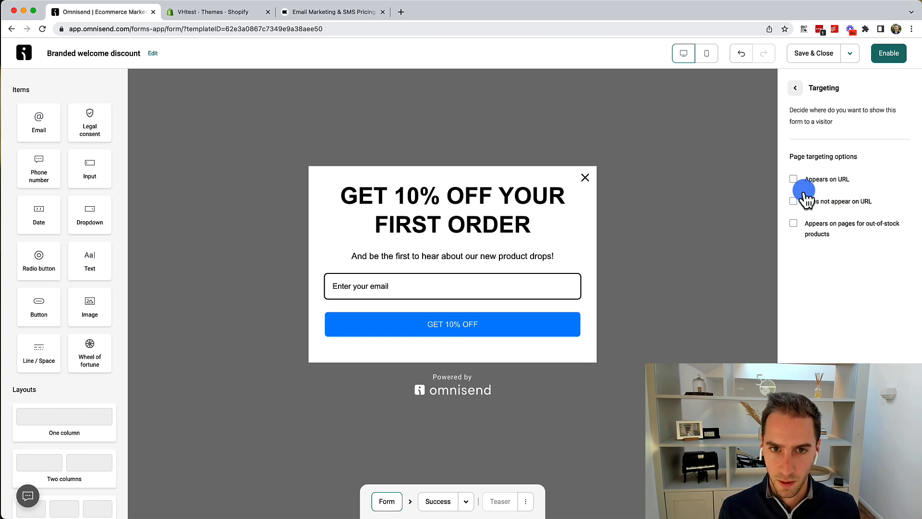
click(793, 87)
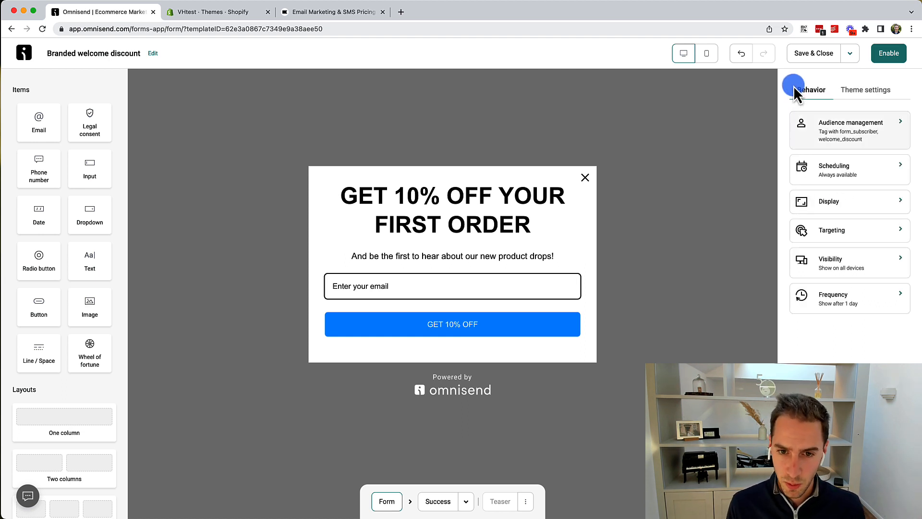
click(862, 271)
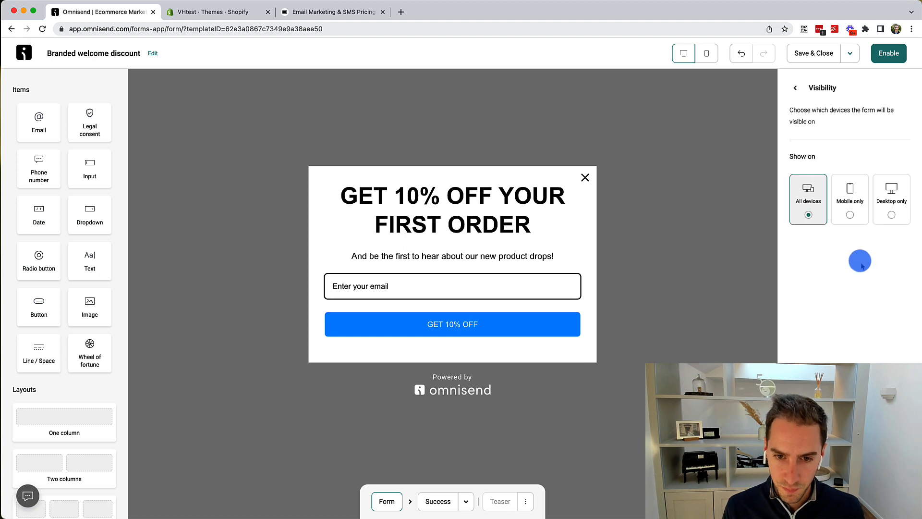
click(792, 91)
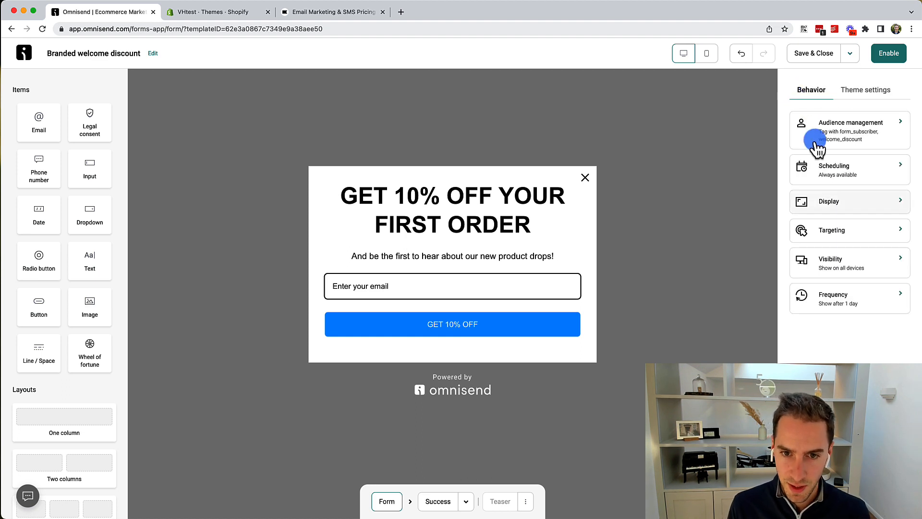
- Review the form's display options, briefly trying Exit intent and leaving it disabled
click(845, 206)
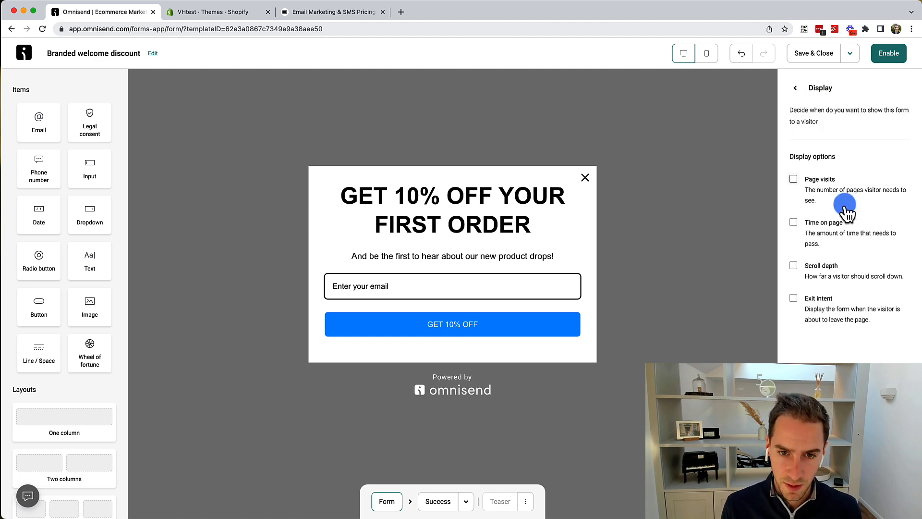
click(794, 298)
click(793, 299)
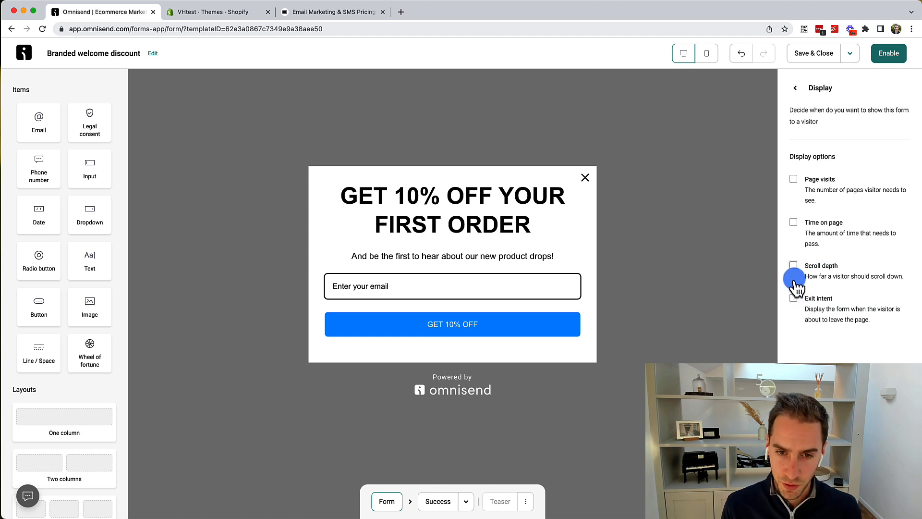
click(797, 91)
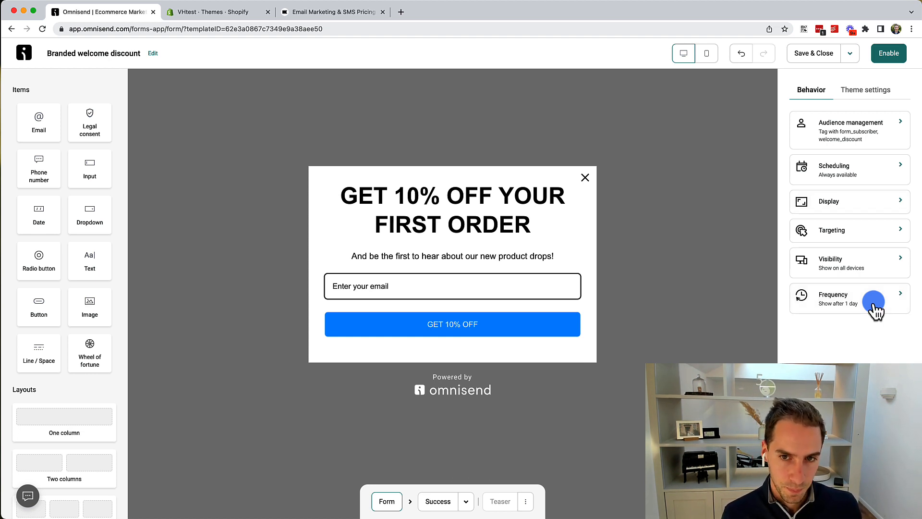
- Review the form's audience settings, including the existing tags that can be assigned to its subscribers
click(853, 146)
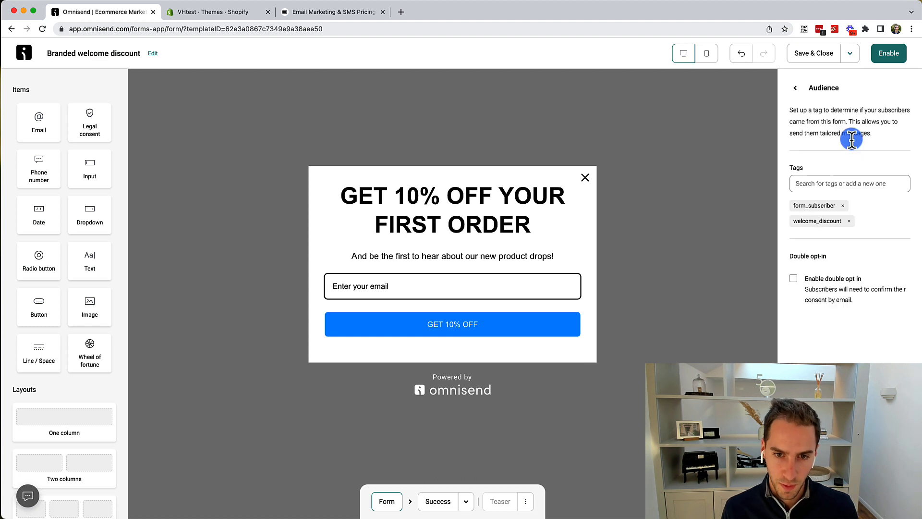
click(825, 183)
click(821, 161)
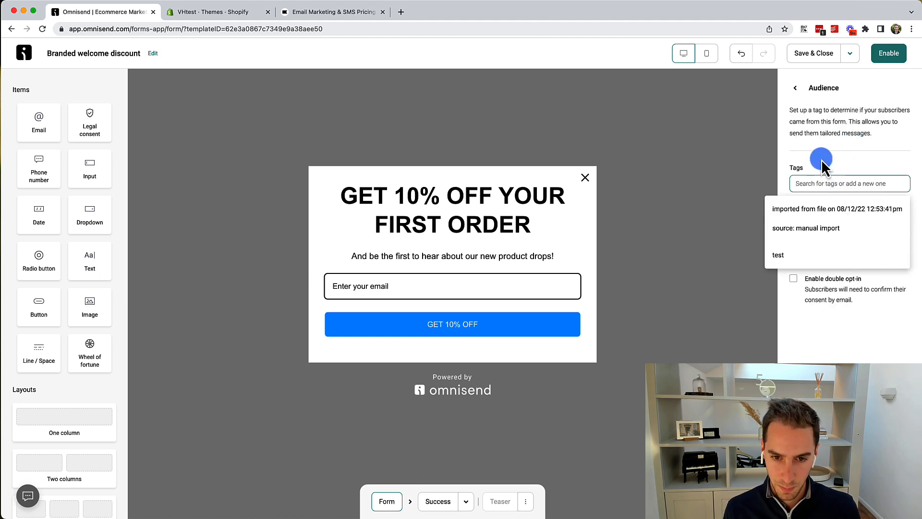
click(798, 87)
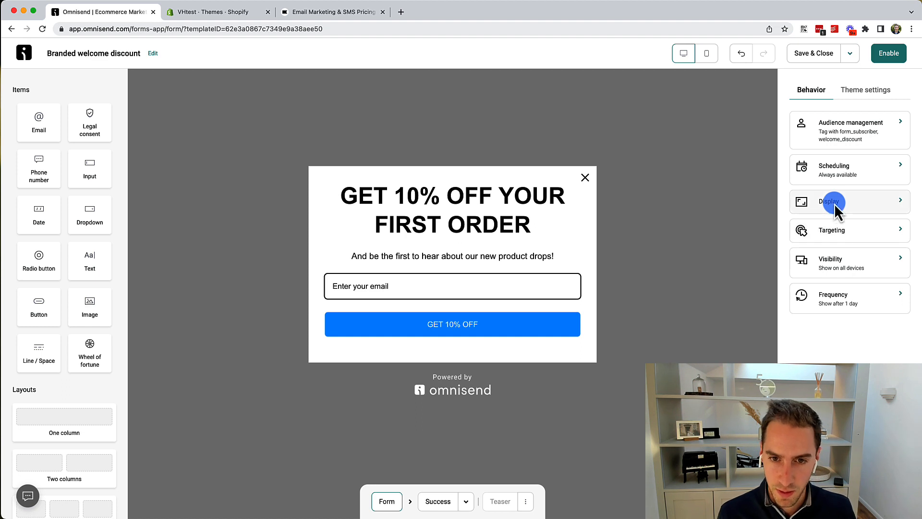
- Review how often the form reappears and which start and end date scheduling options it offers
click(856, 291)
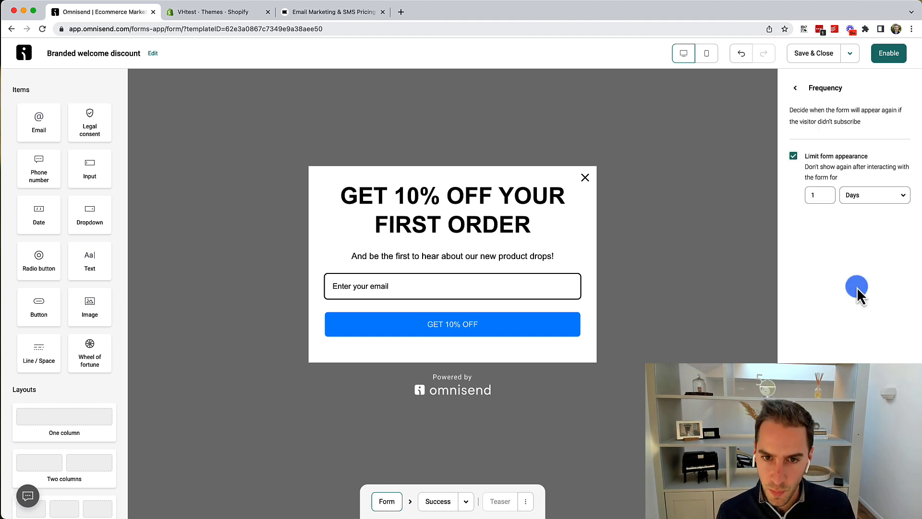
click(795, 88)
click(839, 178)
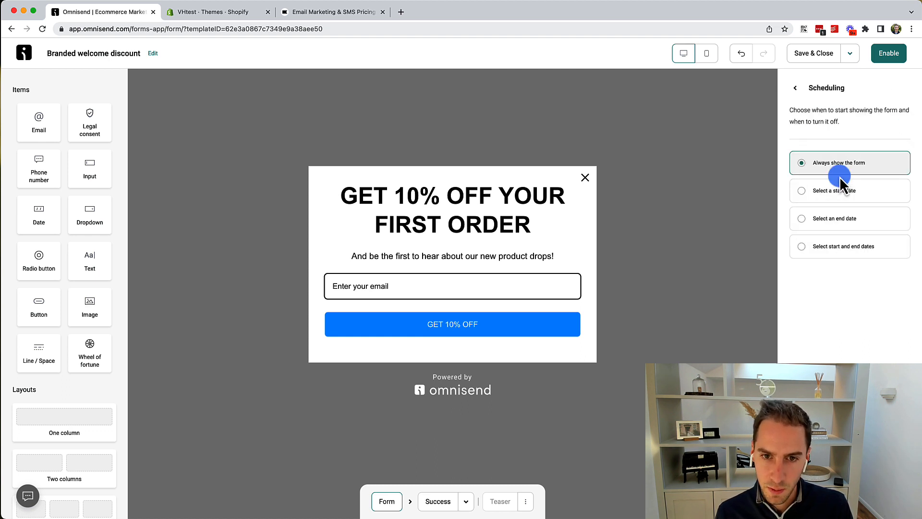
click(793, 89)
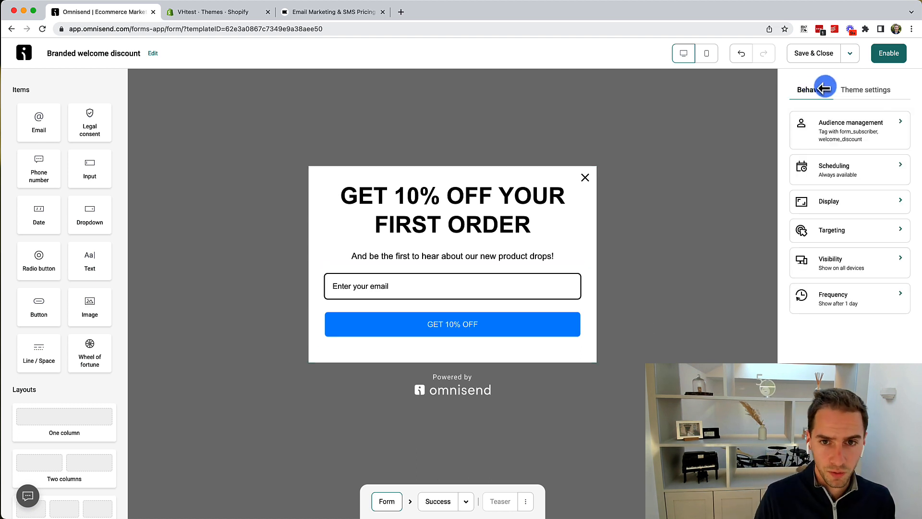
- Review the form's theme settings for form layout and colors
click(841, 90)
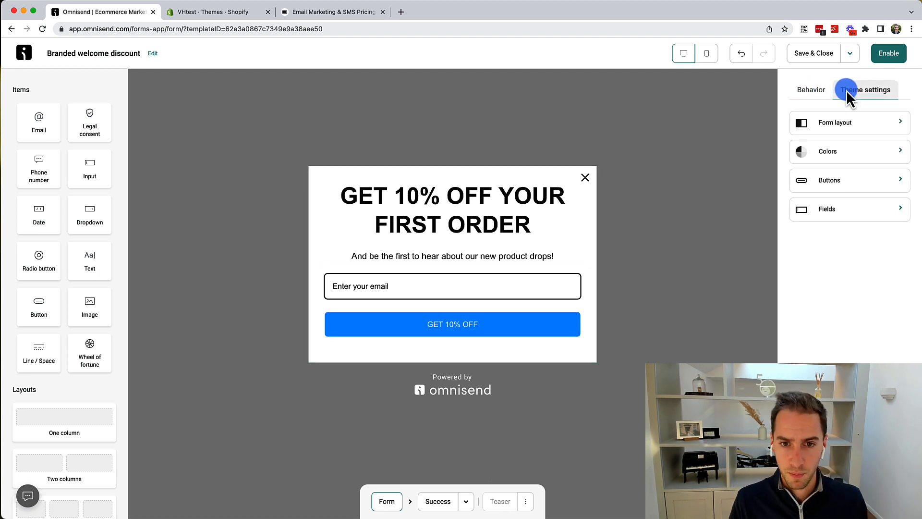
click(857, 124)
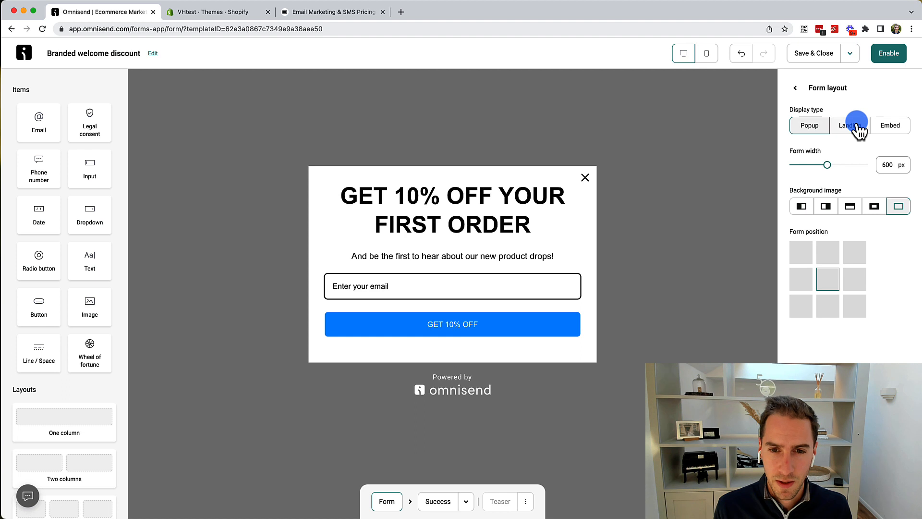
click(796, 88)
click(844, 159)
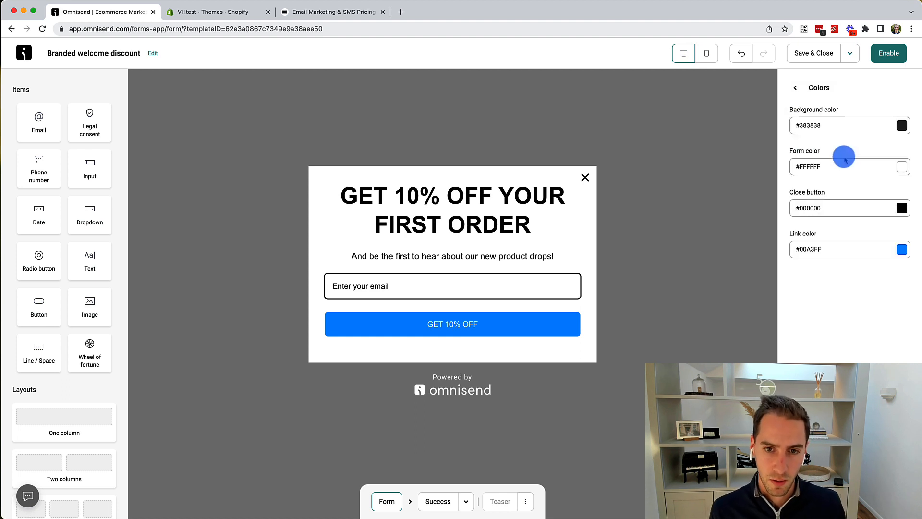
- Look through the form's available items and column layouts, trying an image block below the headline and removing it
click(796, 89)
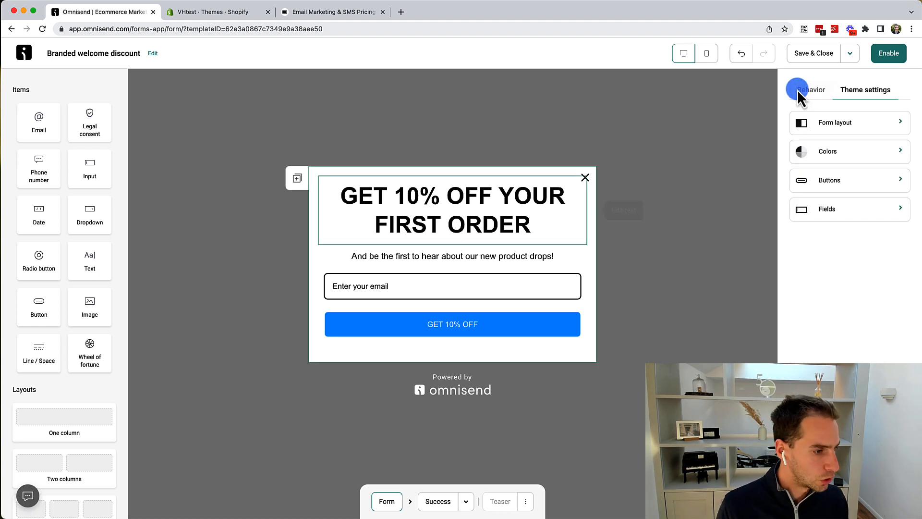
scroll(64, 293, down, 4)
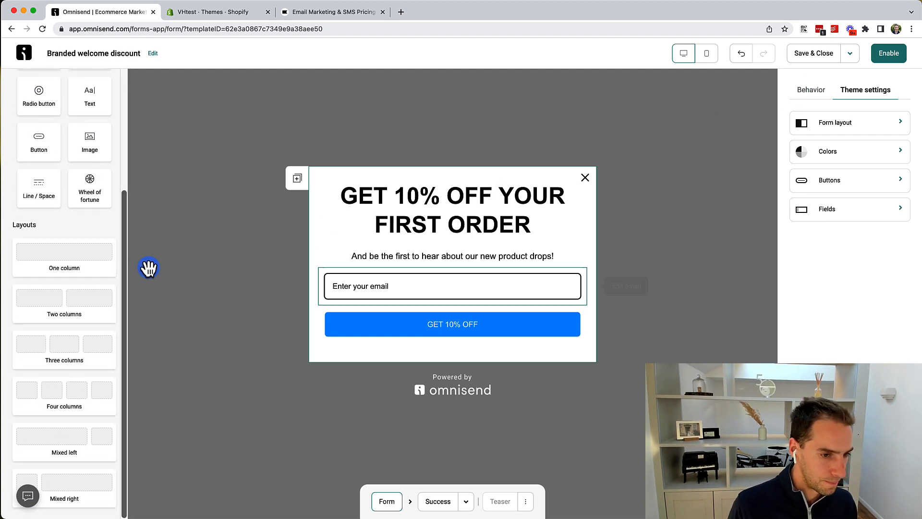
scroll(107, 279, up, 4)
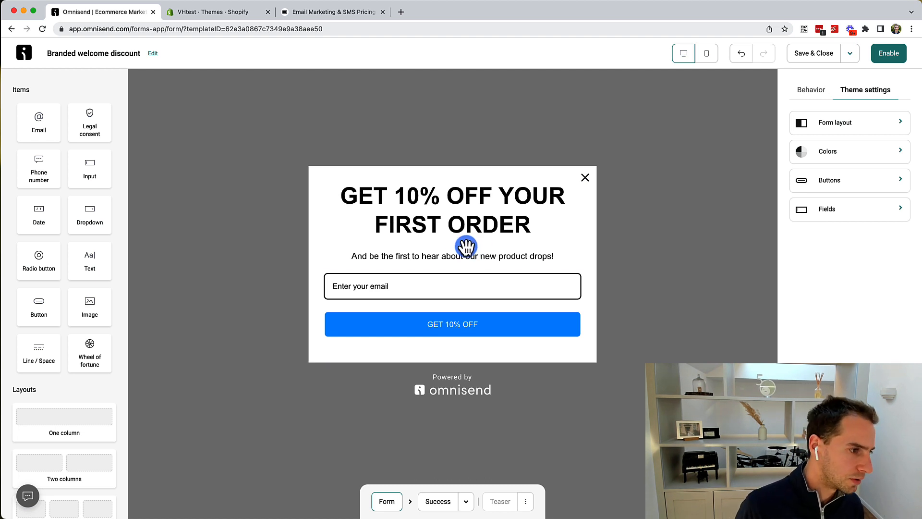
drag(90, 312, 404, 241)
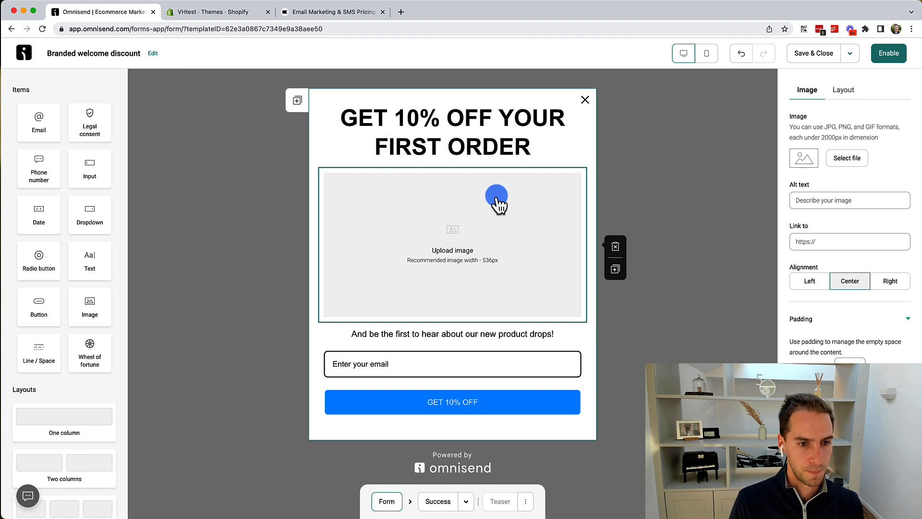
click(615, 246)
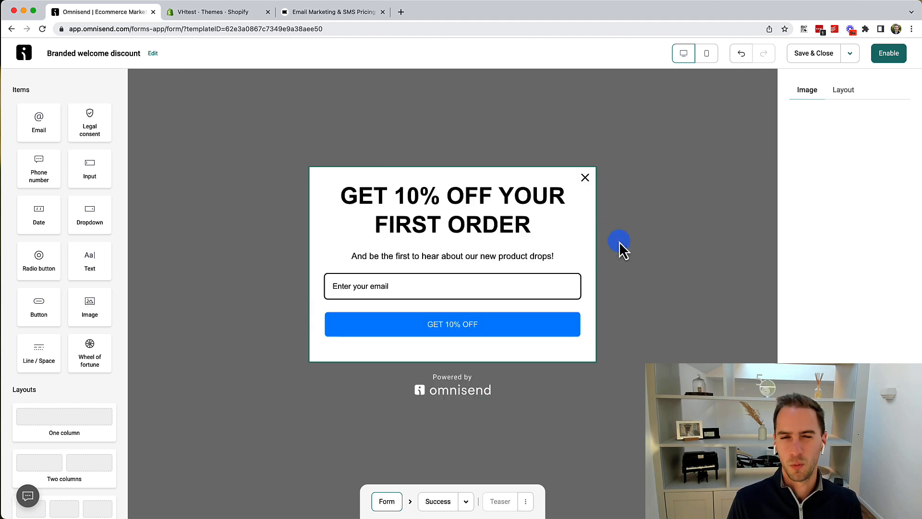
- Enable the Branded welcome discount form and skip the Welcome workflow setup
click(889, 55)
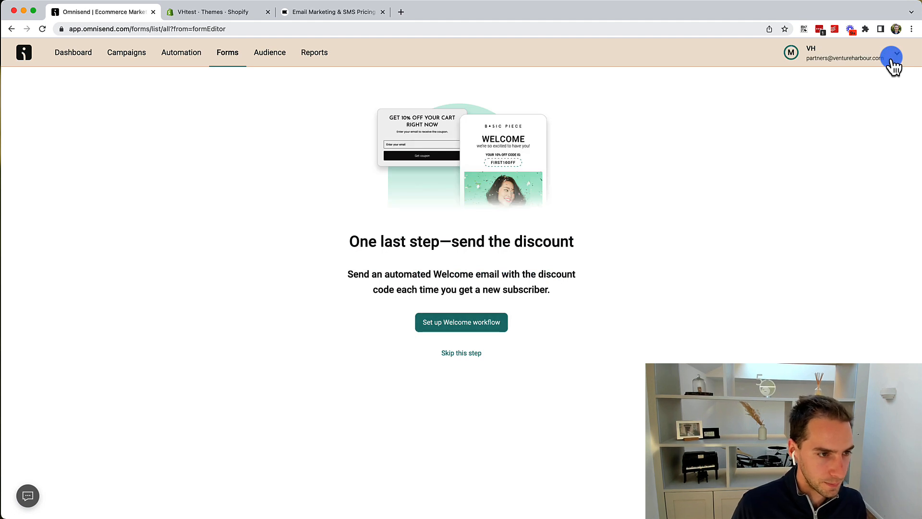
click(480, 353)
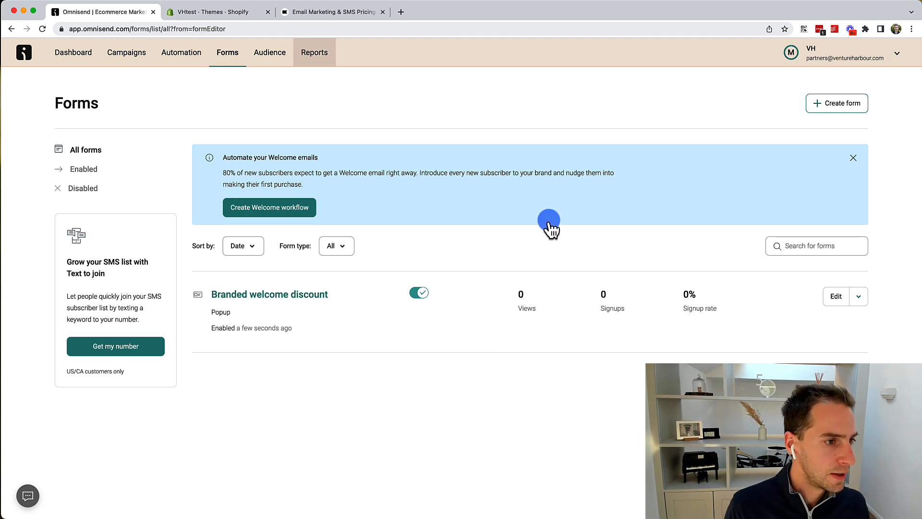
- View the standard campaign reports and what Advanced reporting offers
click(310, 67)
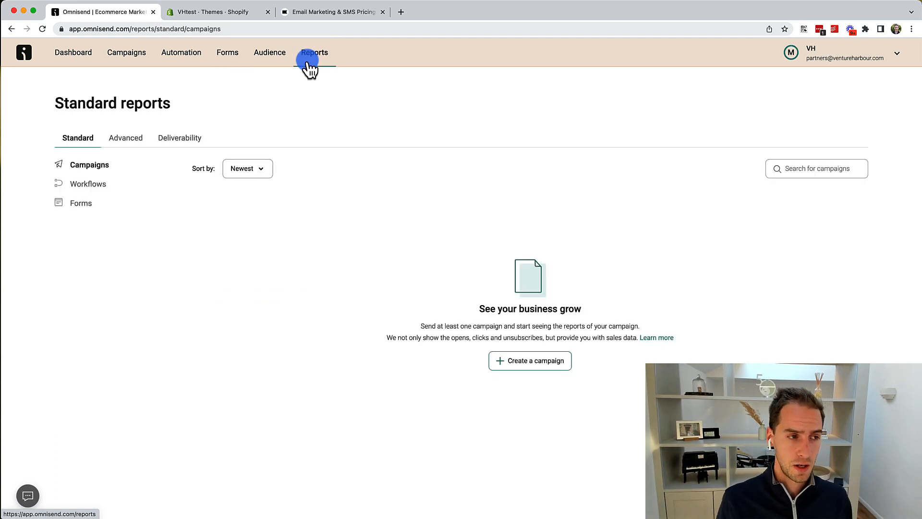
click(137, 145)
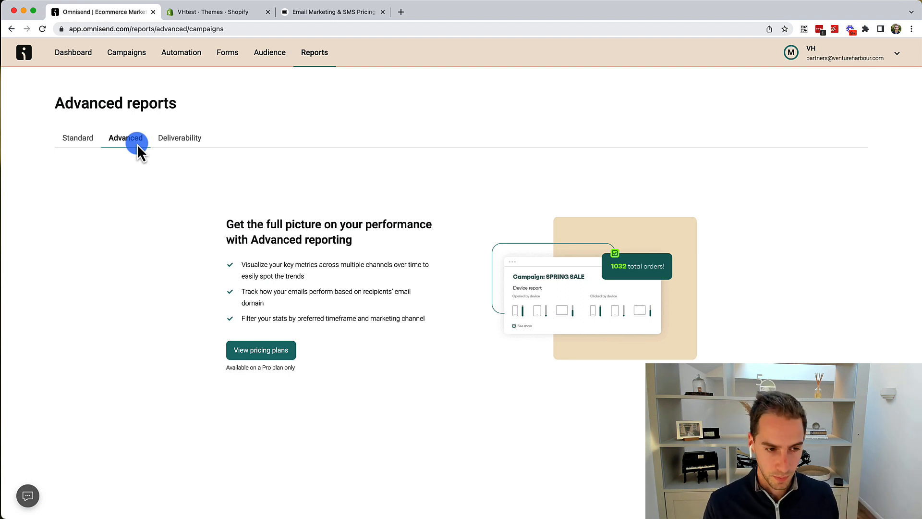
- Examine the Deliverability report's sections on sender warmup, email list hygiene, sender domains and sender email addresses
click(181, 139)
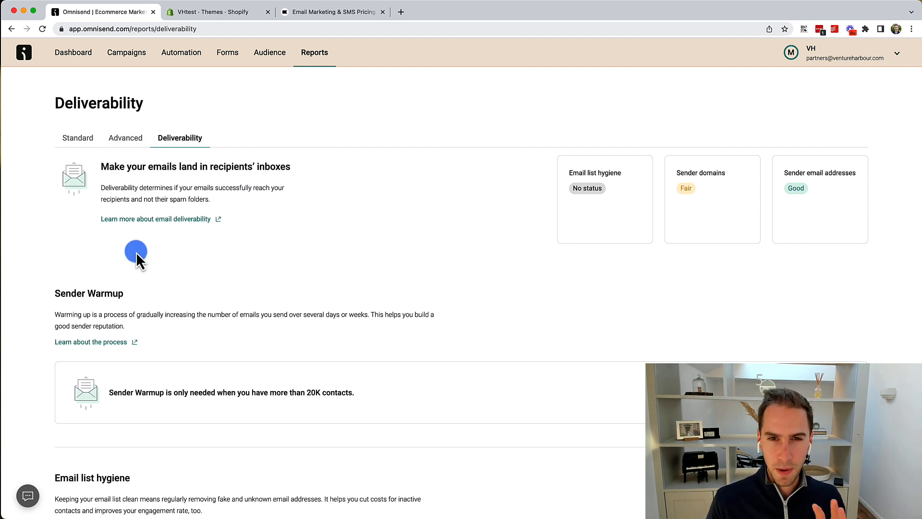
scroll(306, 241, down, 1)
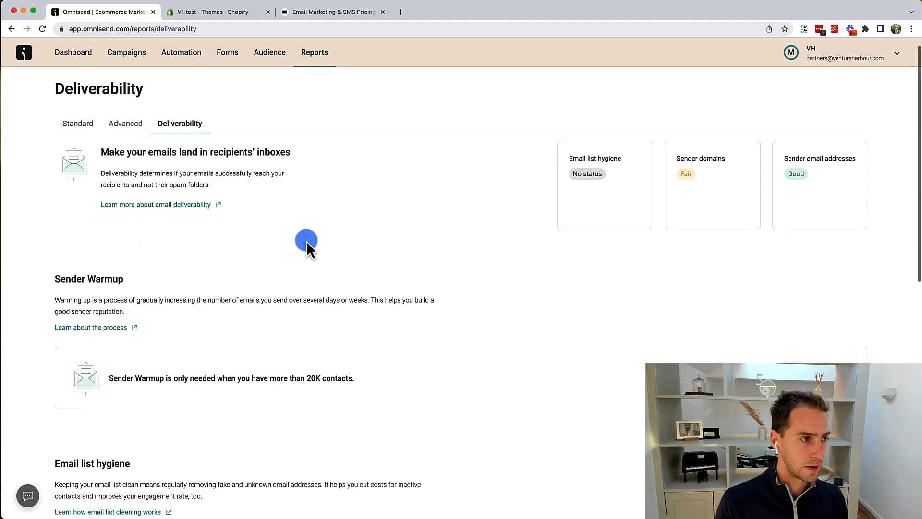
scroll(306, 241, down, 10)
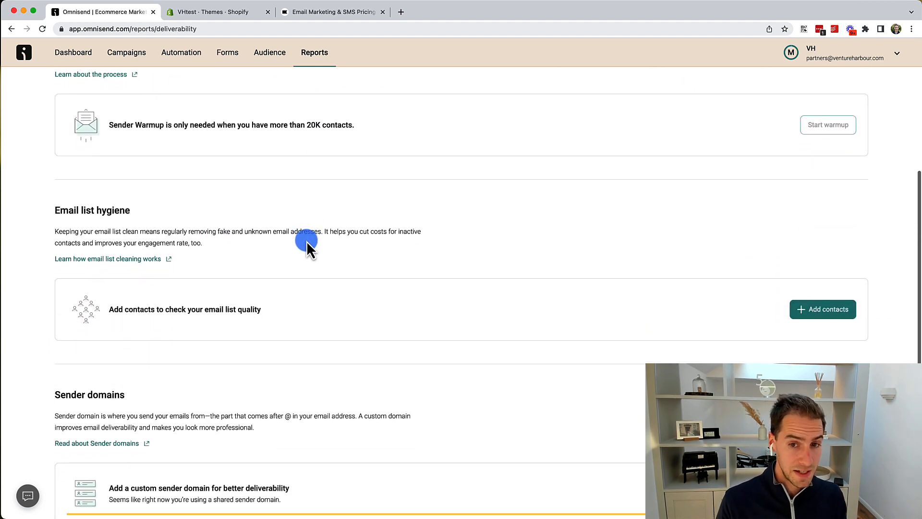
scroll(306, 241, up, 10)
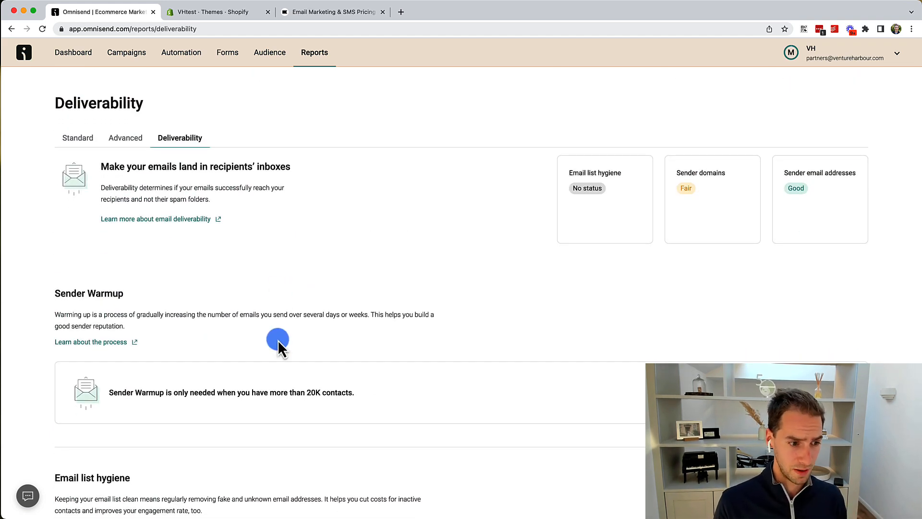
scroll(277, 346, down, 3)
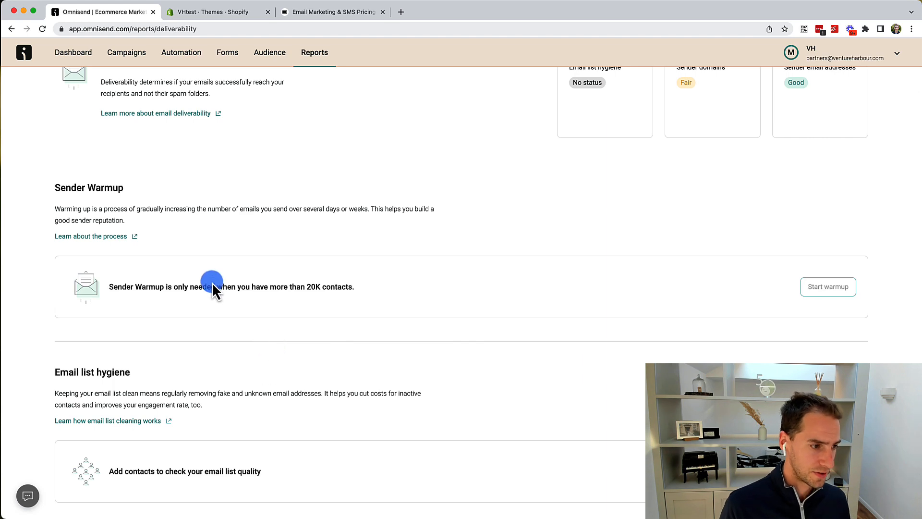
scroll(212, 283, down, 5)
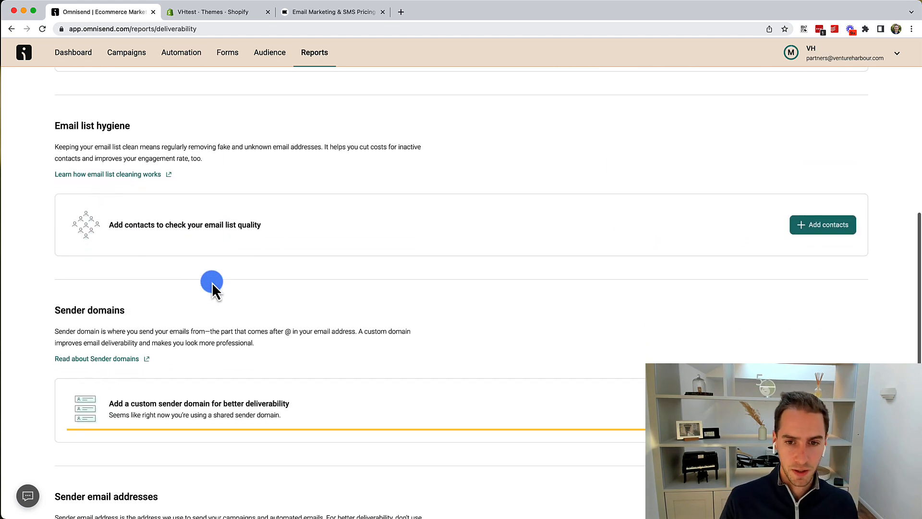
scroll(212, 283, down, 2)
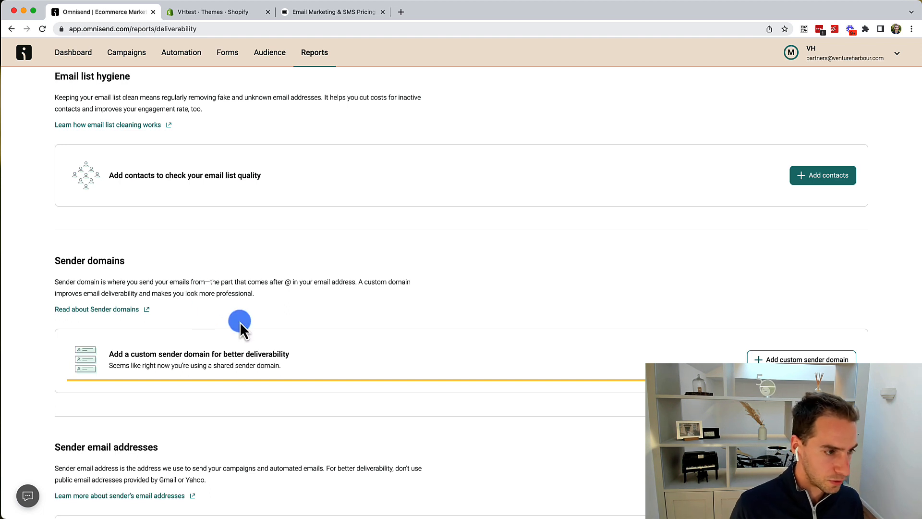
scroll(240, 324, down, 2)
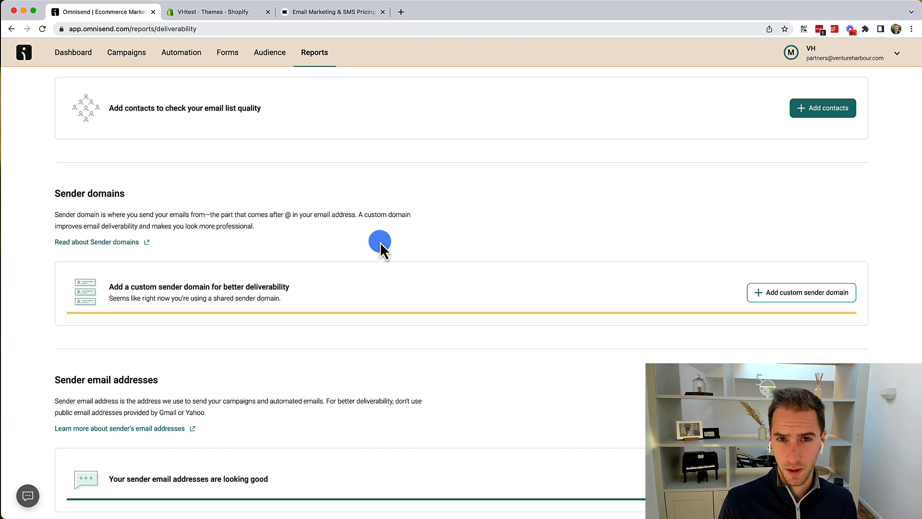
scroll(269, 288, down, 1)
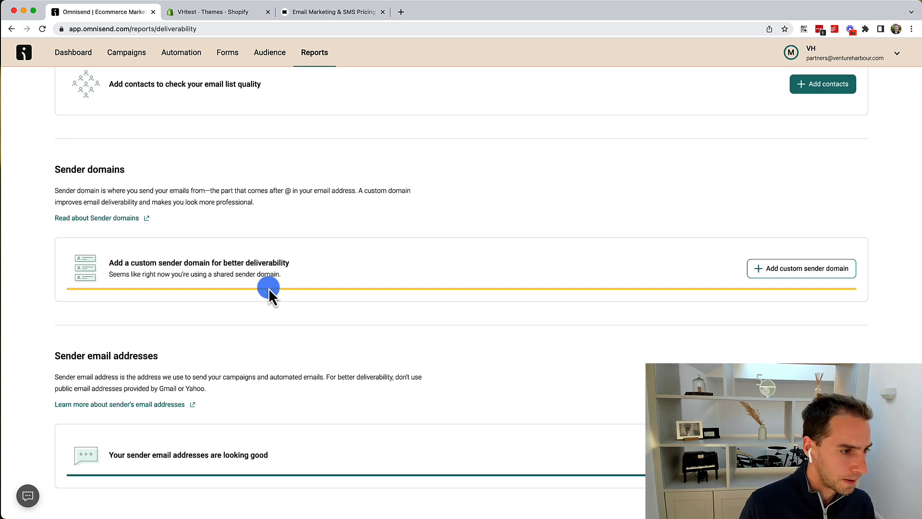
scroll(441, 405, up, 10)
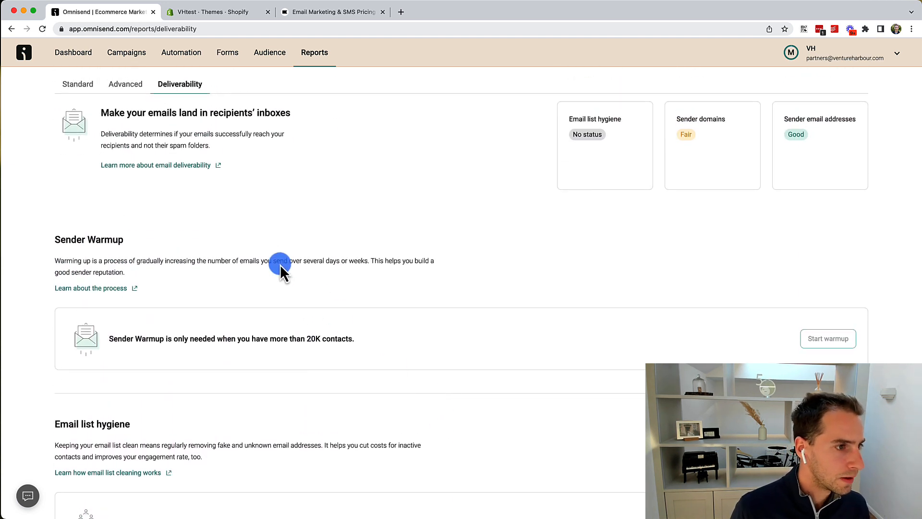
- Review the standard reports for forms, workflows and campaigns, and return to the advanced reports
scroll(207, 206, up, 2)
click(135, 141)
click(75, 141)
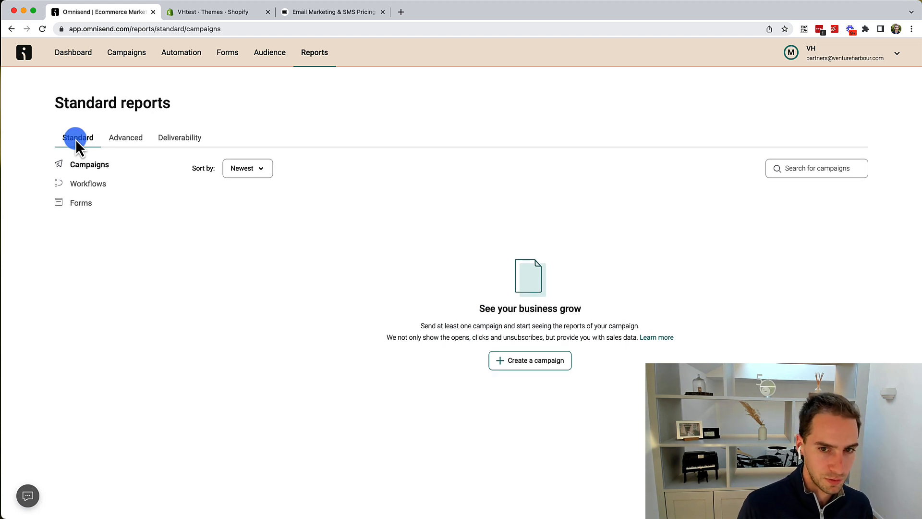
click(89, 182)
click(80, 203)
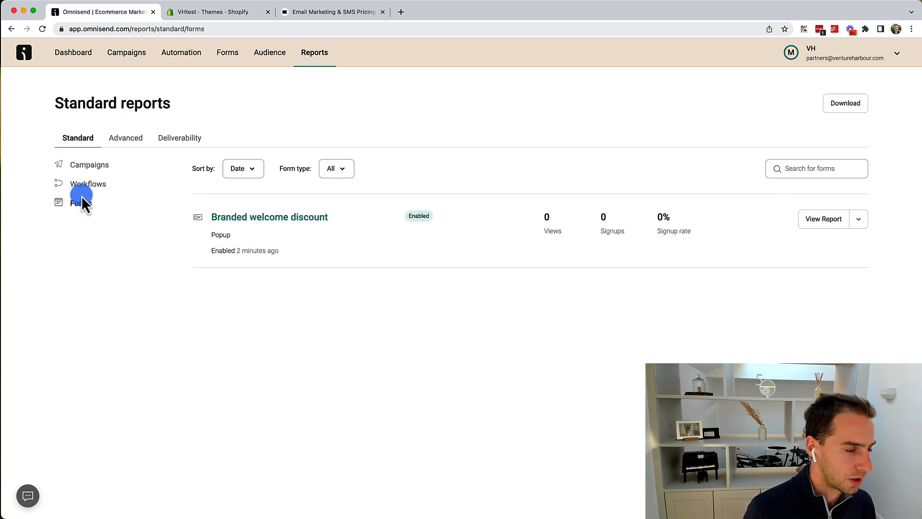
click(82, 183)
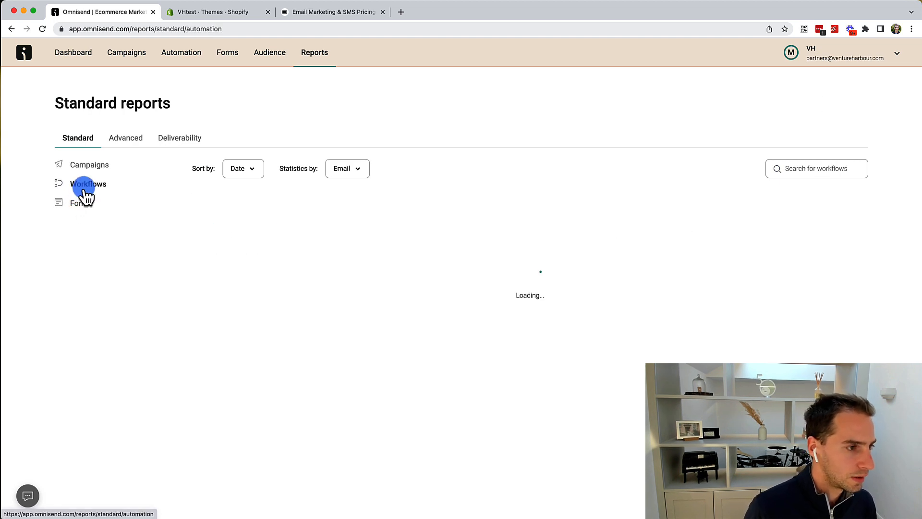
click(91, 165)
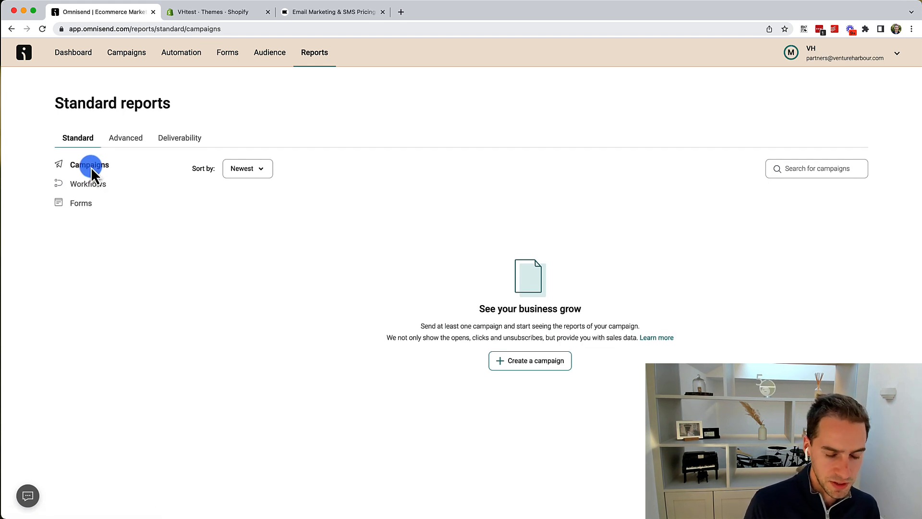
click(131, 138)
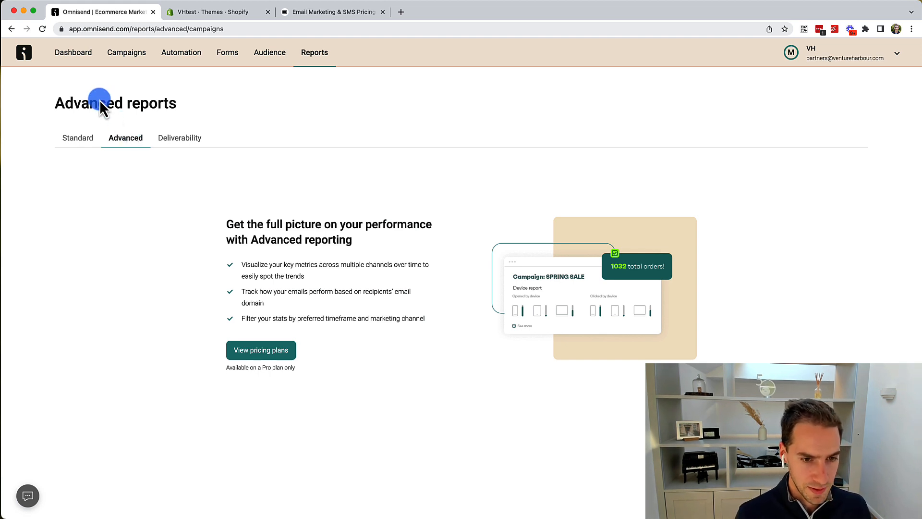
- Review the dashboard's goals and its overview of sales performance and audience growth, comparing the Revenue and Orders charts
click(69, 61)
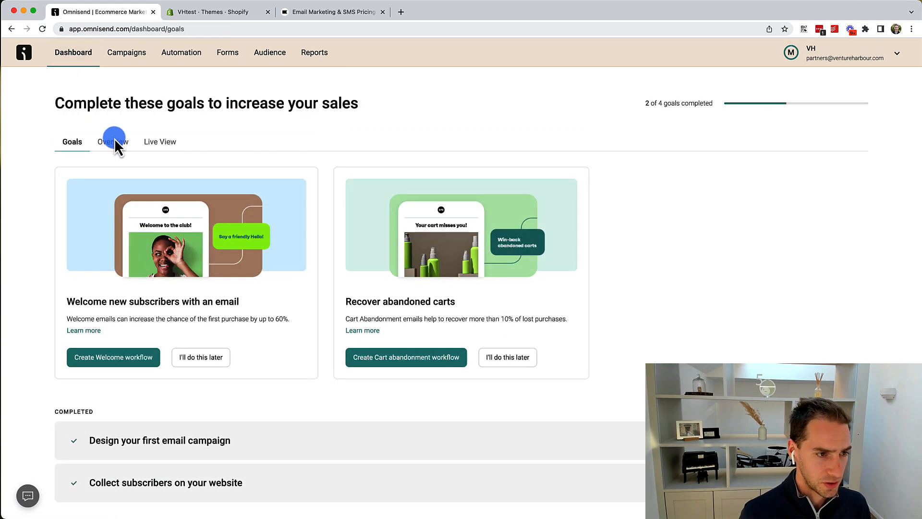
click(117, 145)
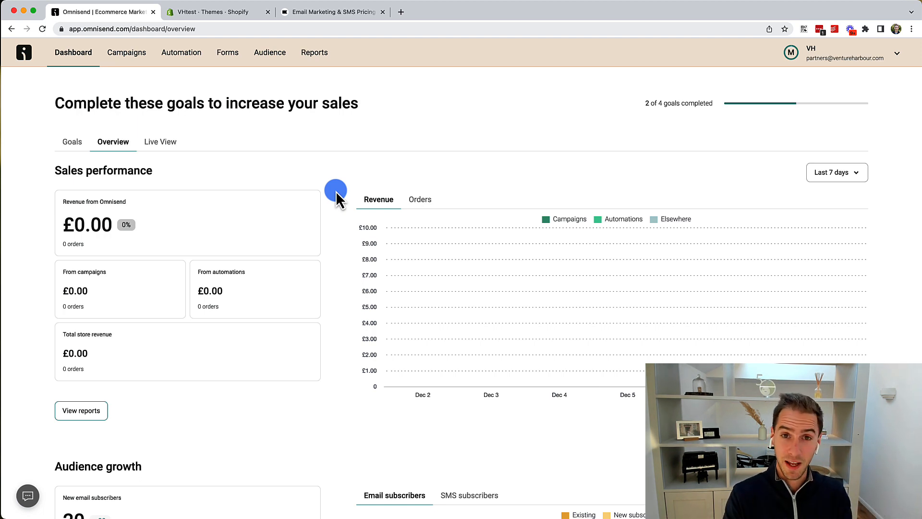
click(420, 201)
click(390, 201)
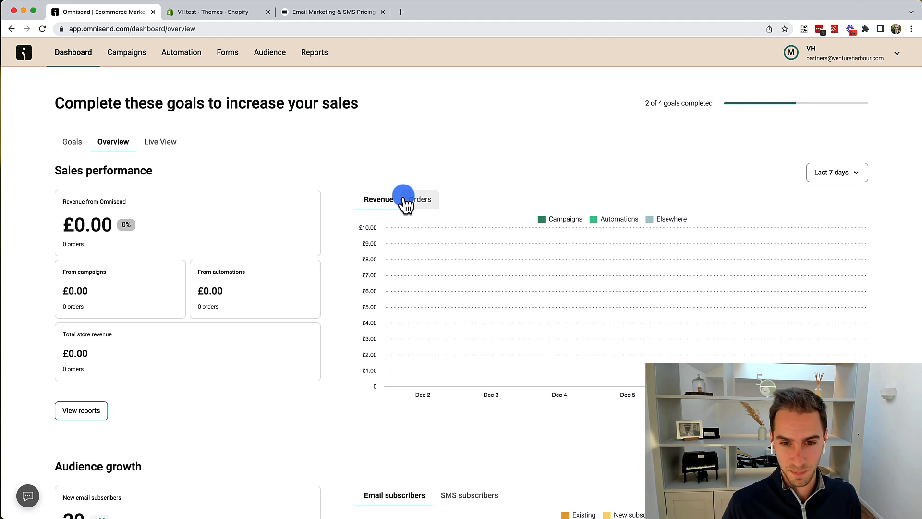
scroll(493, 168, down, 5)
scroll(494, 168, up, 5)
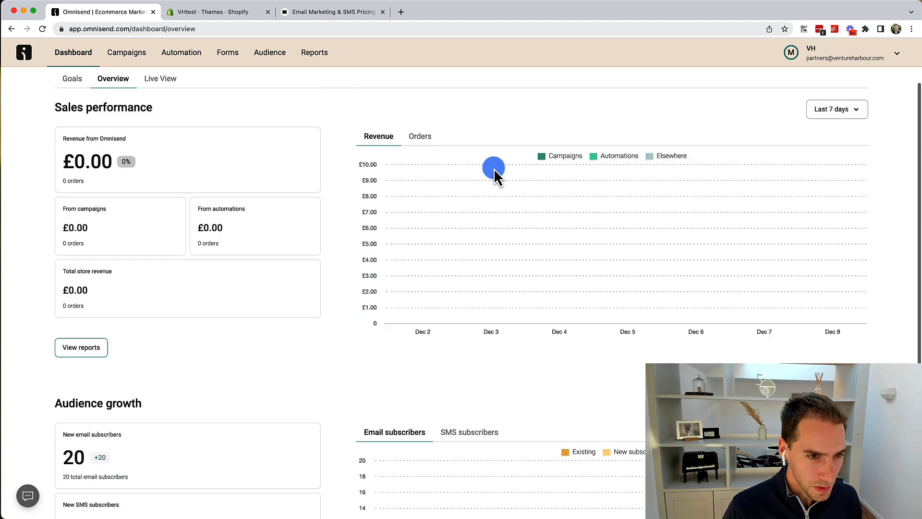
- Check the account menu for the remaining free email and SMS allowances and the settings links
click(866, 60)
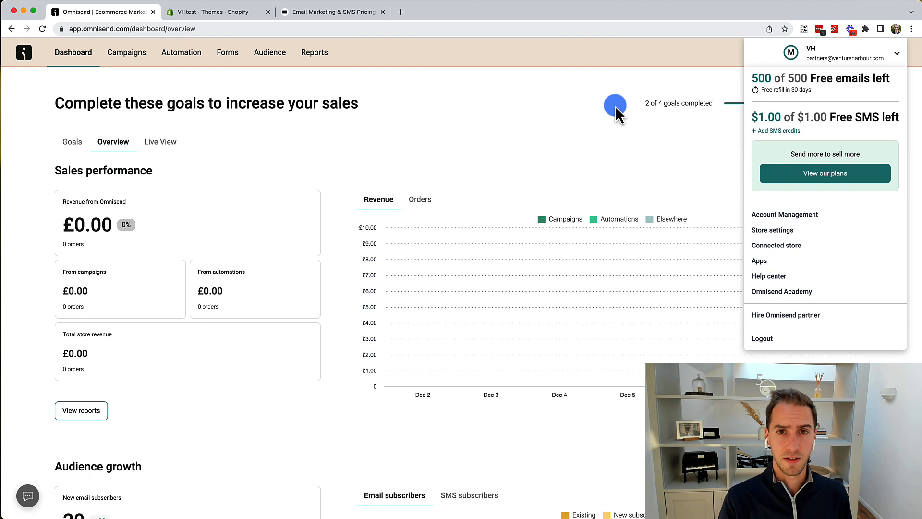
click(692, 110)
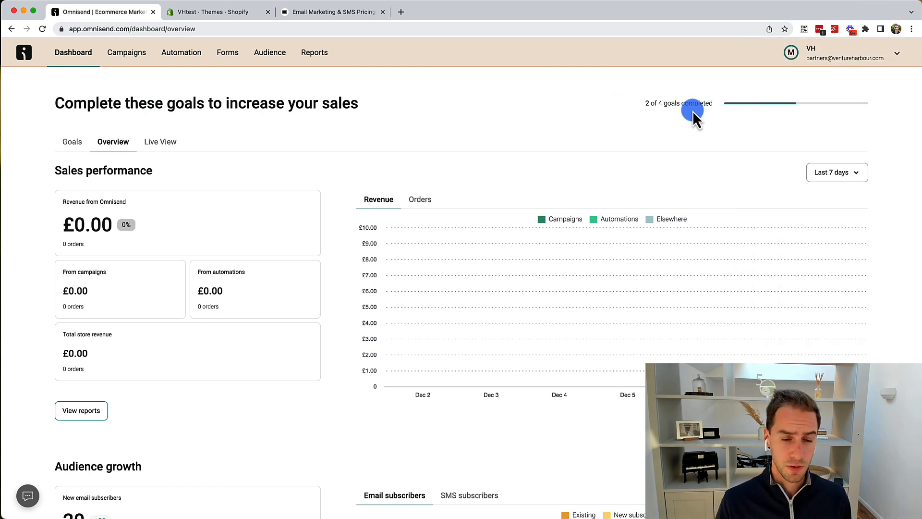